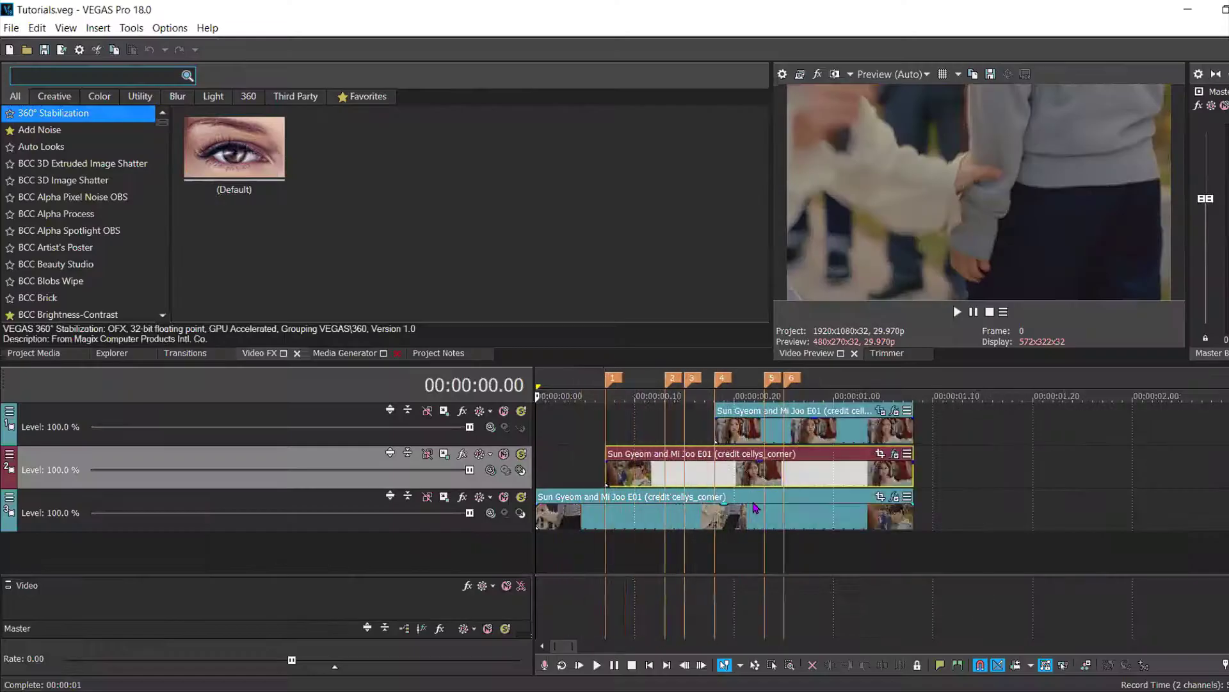
Disable resampling for the video events on all three tracks.
right_click(575, 515)
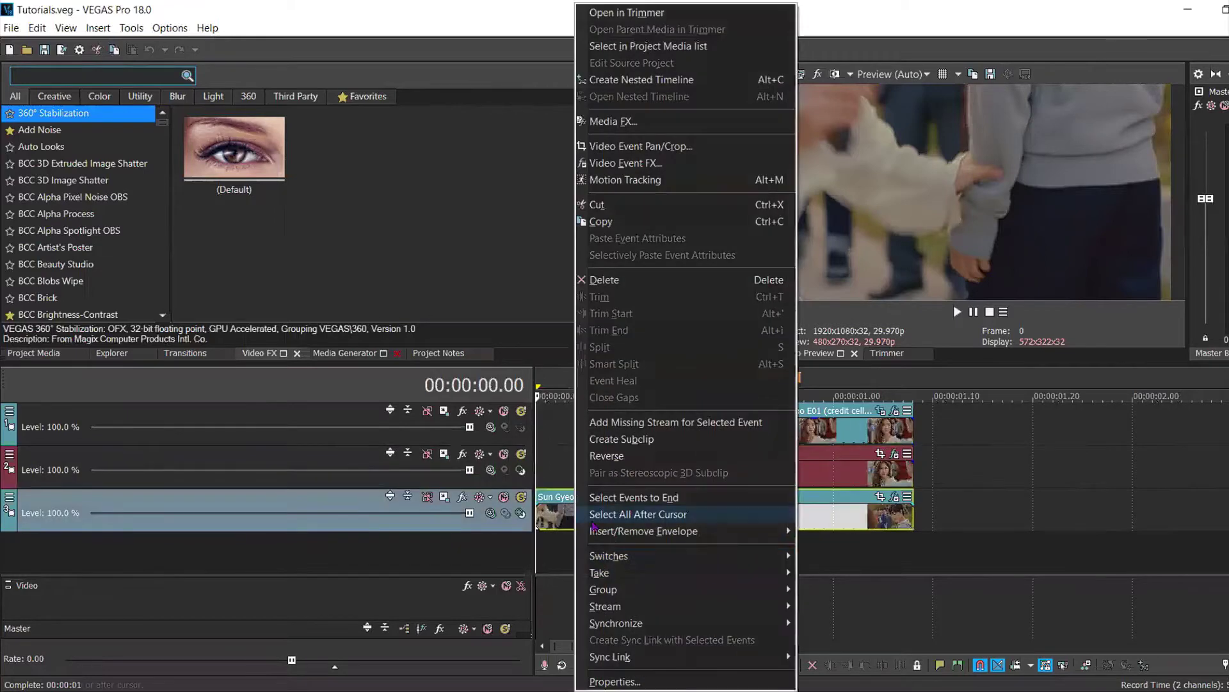
mouse_move(611, 555)
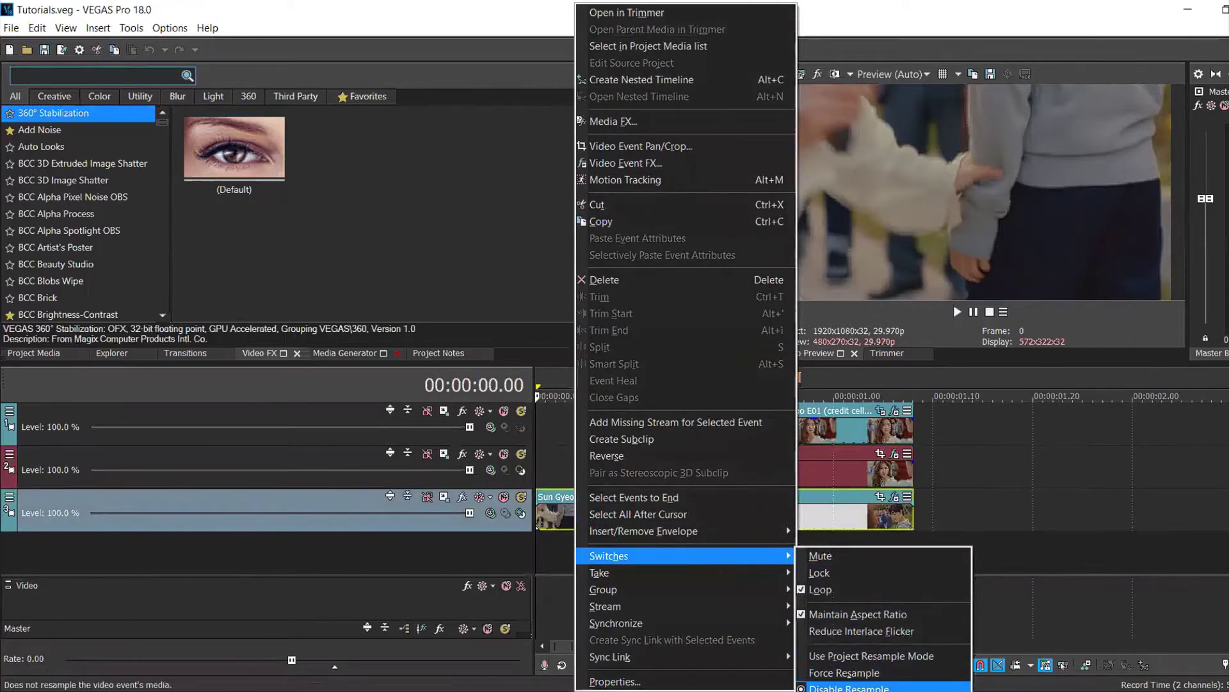
click(849, 688)
click(615, 474)
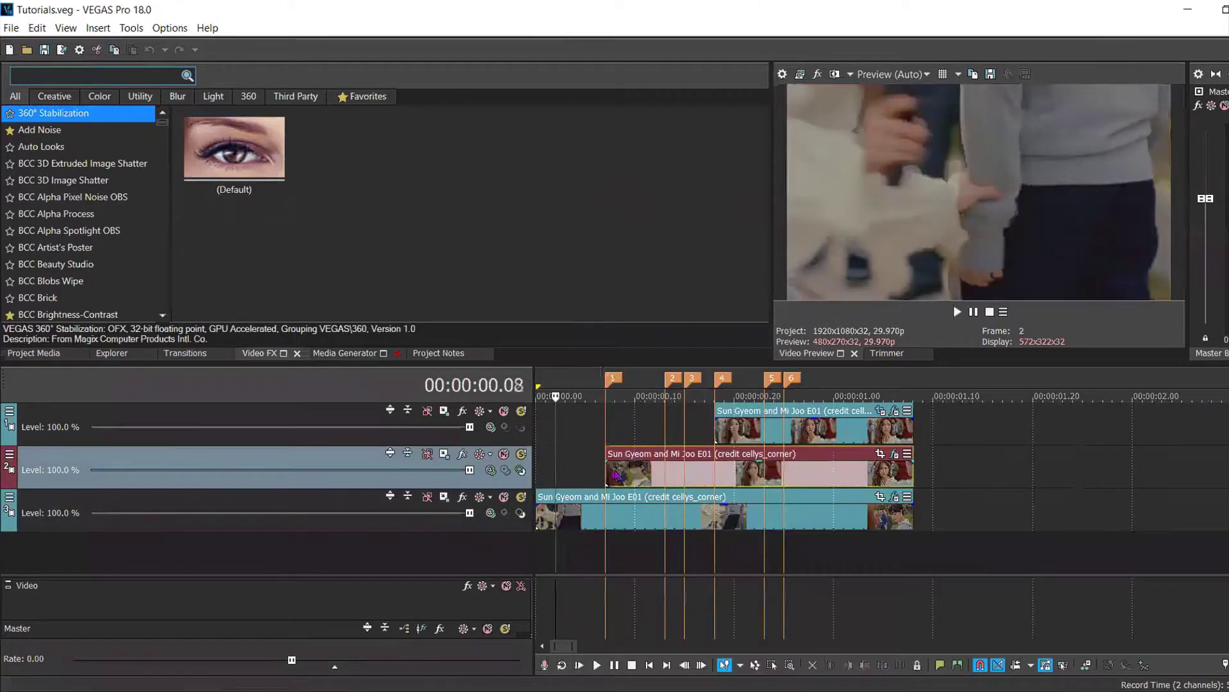
right_click(644, 473)
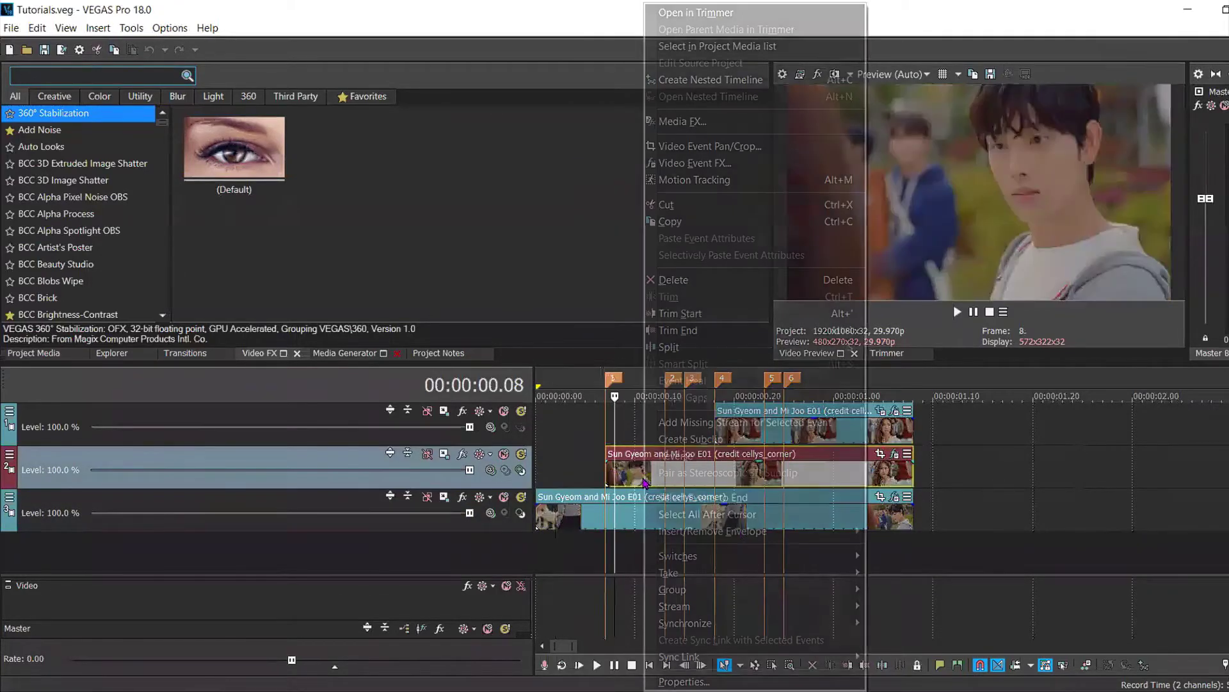
mouse_move(769, 555)
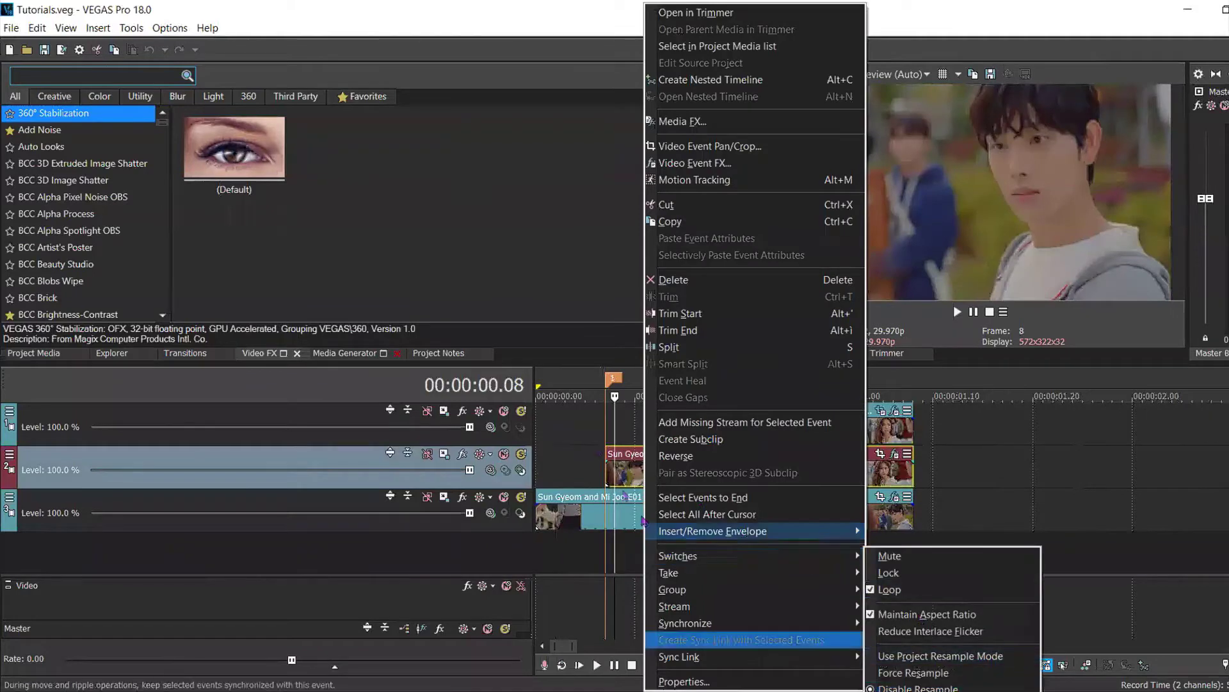
click(596, 427)
right_click(741, 427)
click(743, 425)
right_click(743, 426)
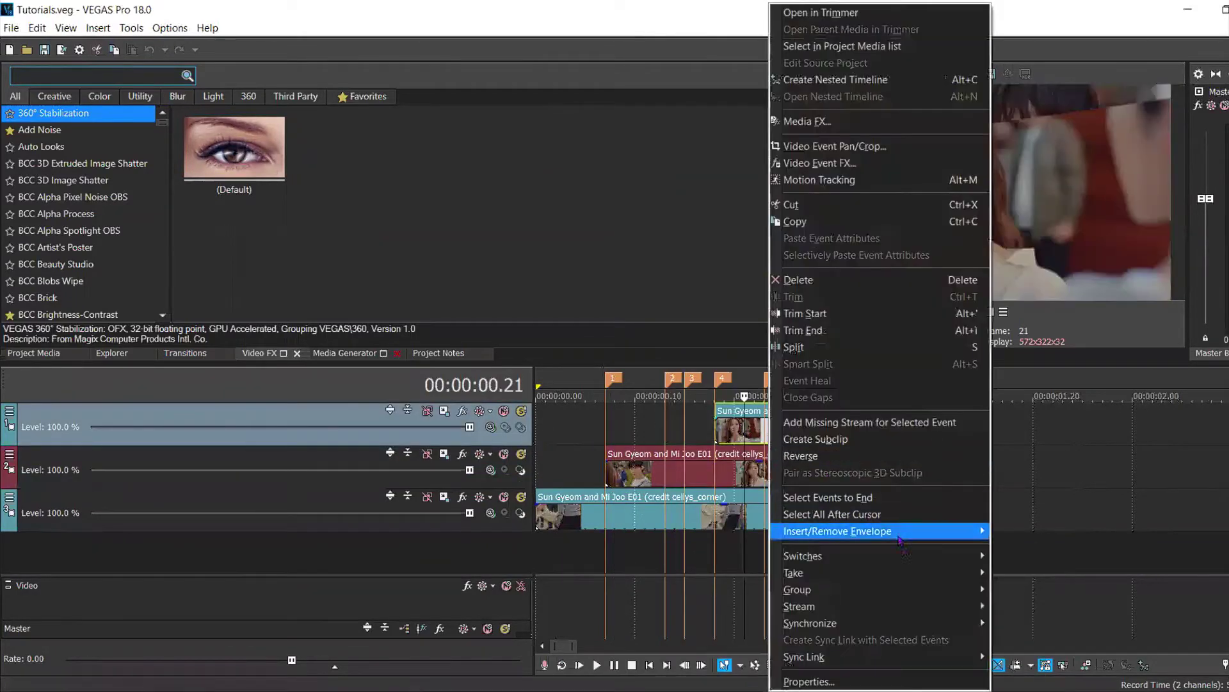
mouse_move(807, 556)
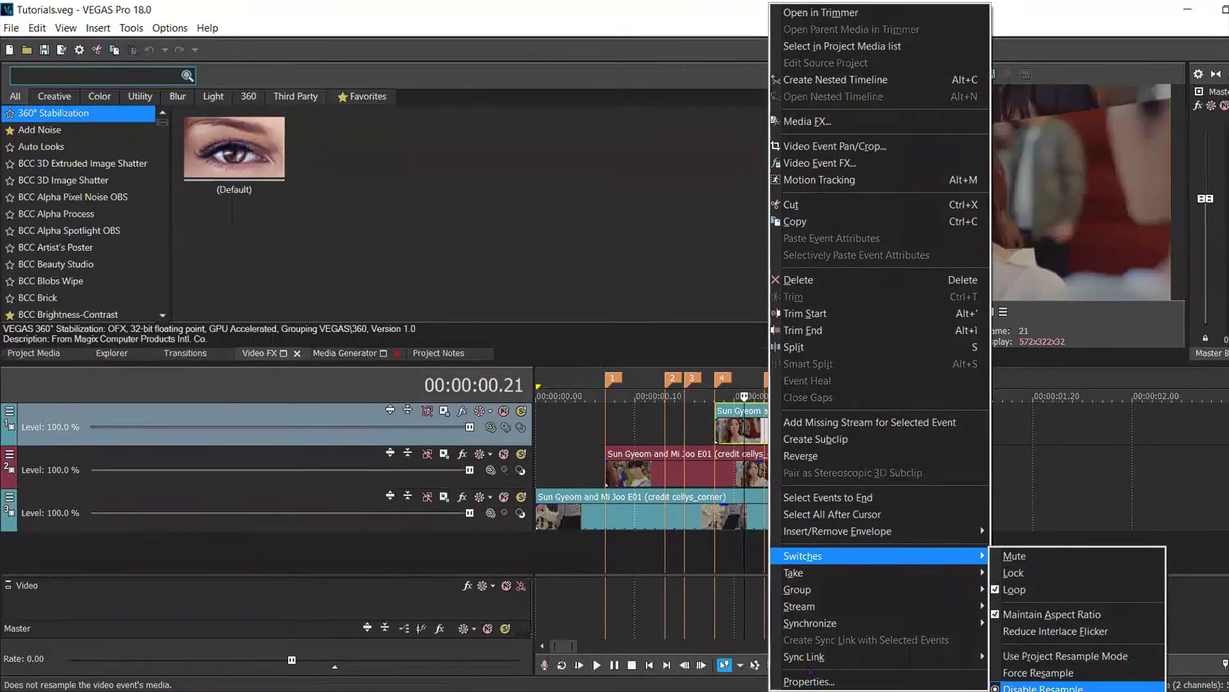
click(574, 457)
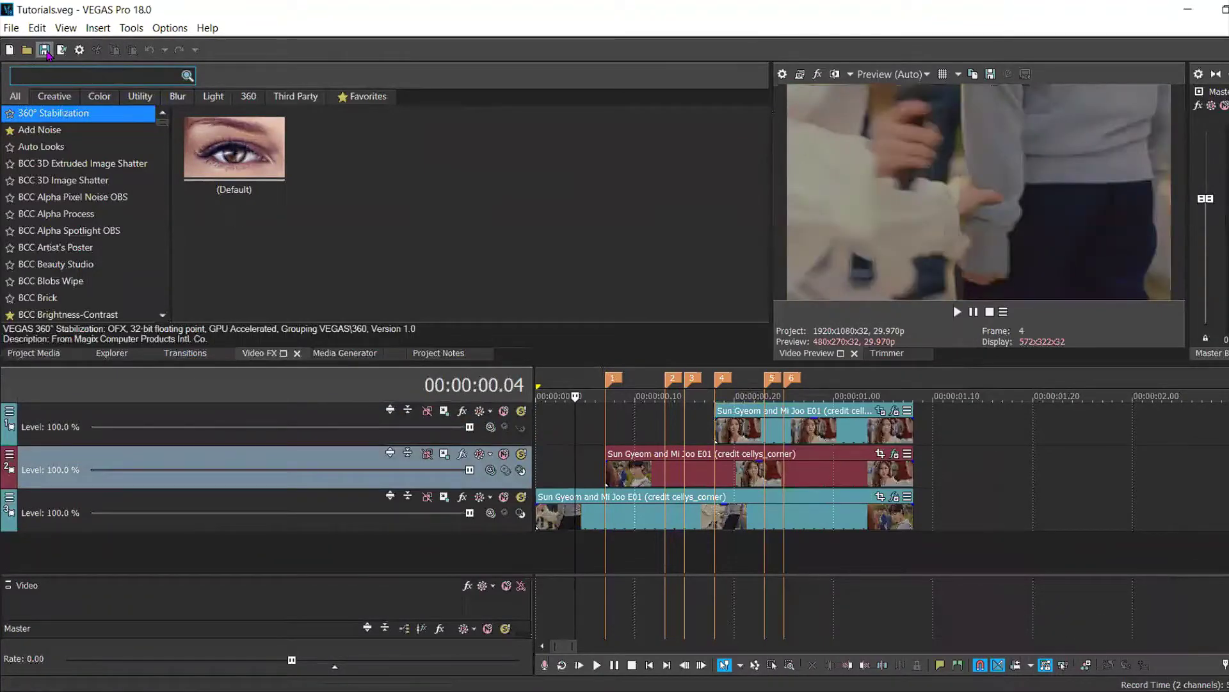
Apply the favorite S_BlurMoCurves default preset to the video event on the lowest track.
click(363, 102)
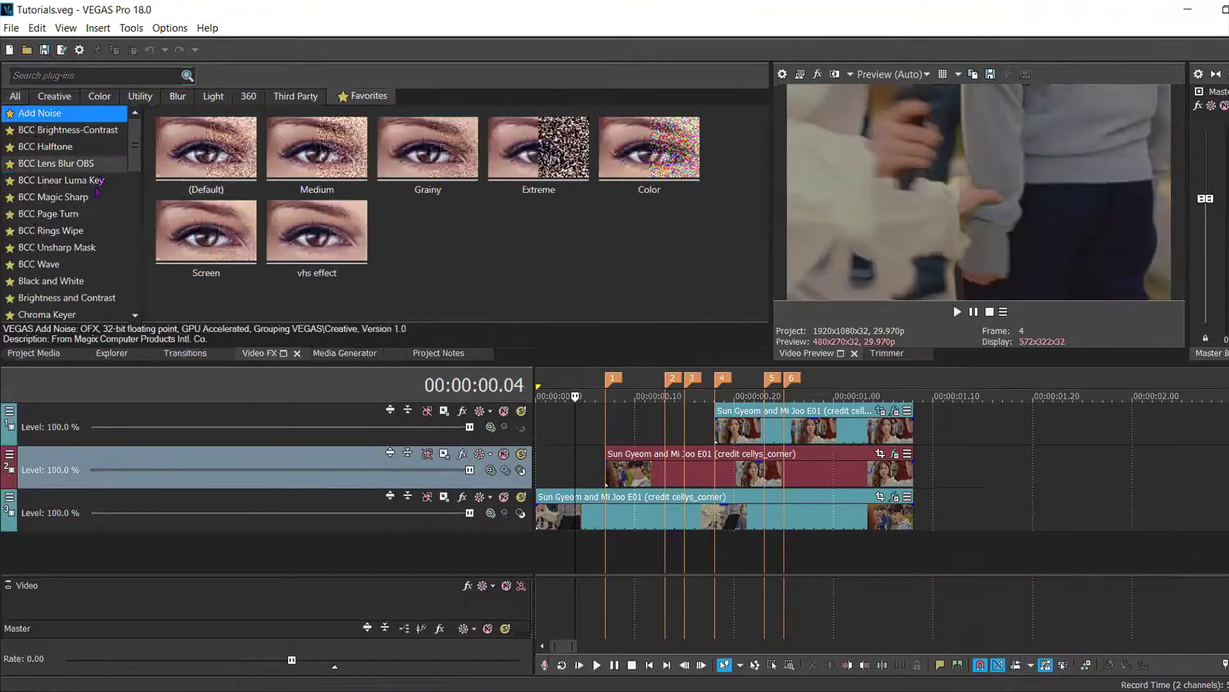
scroll(93, 214, down, 4)
scroll(90, 215, down, 4)
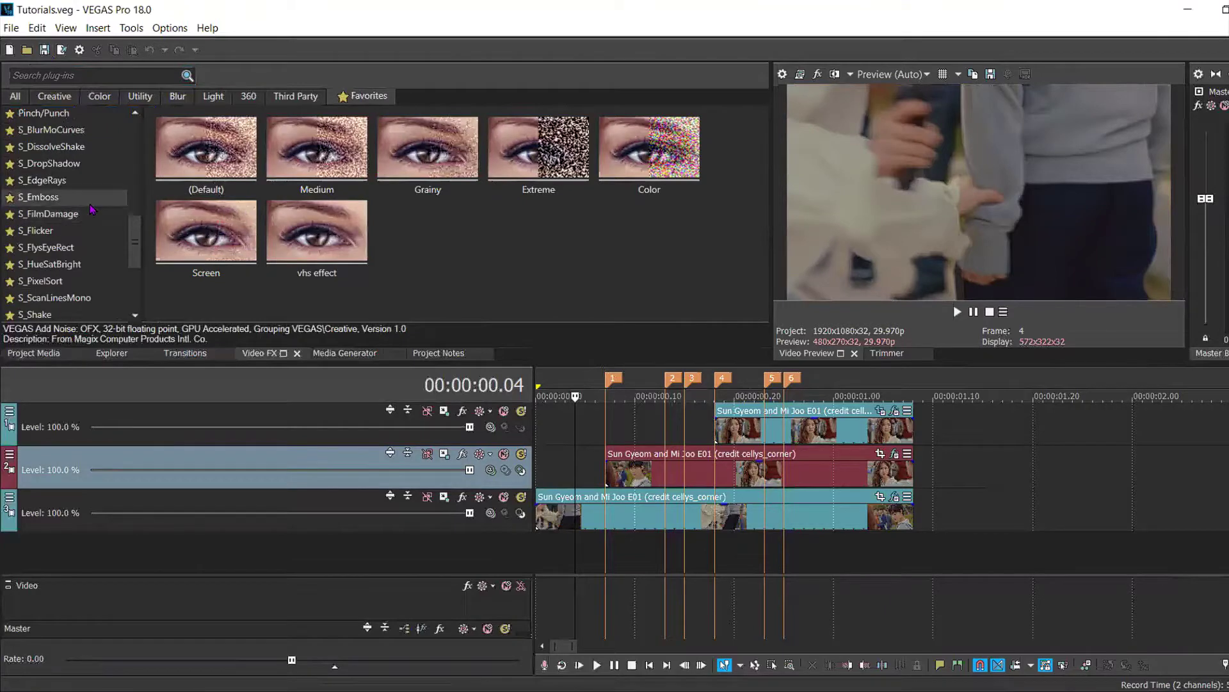
scroll(67, 232, up, 2)
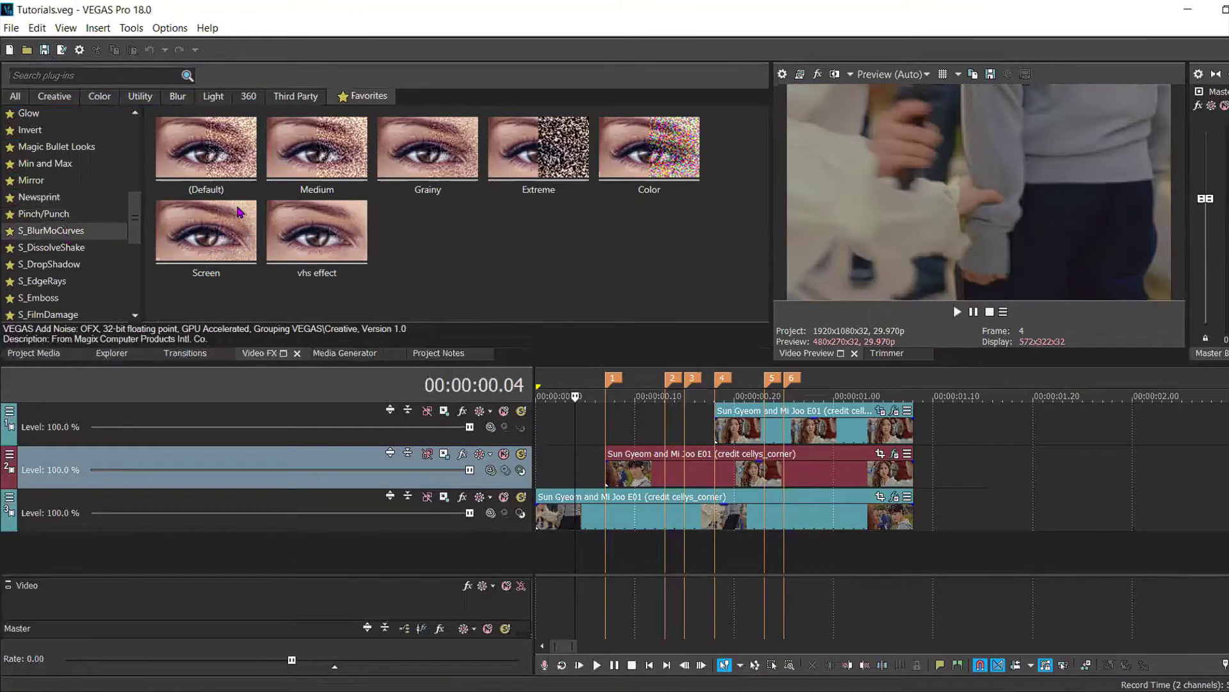
drag(217, 168, 896, 506)
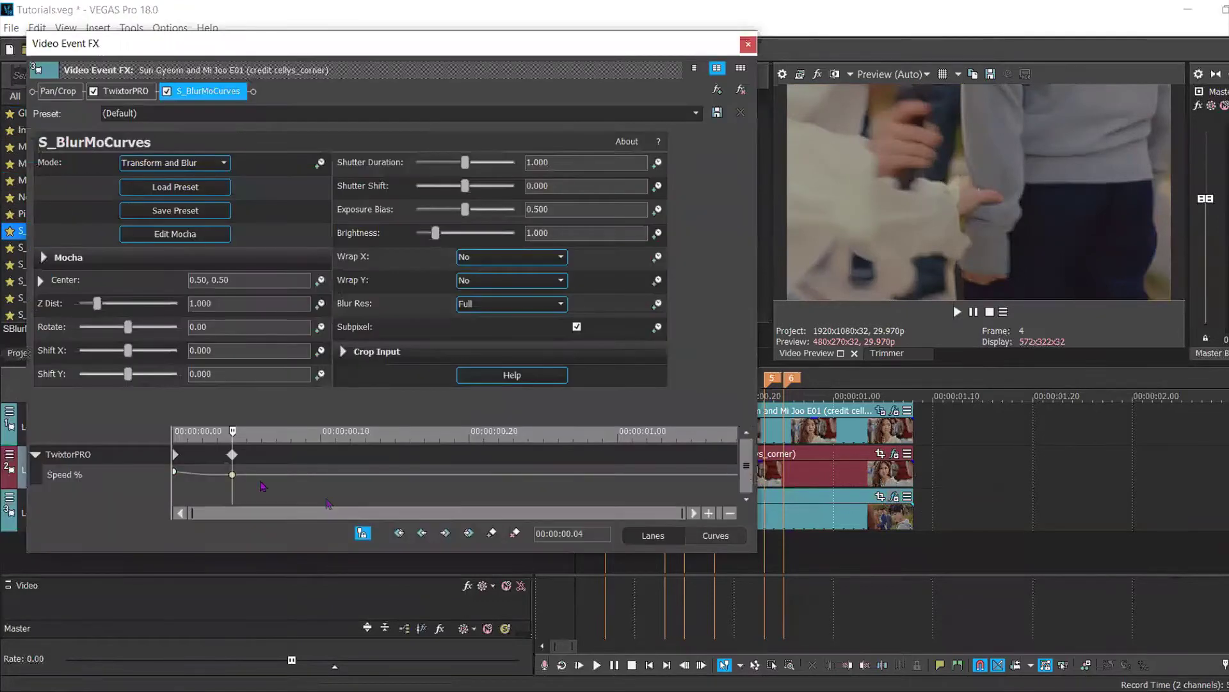
Animate Shift Y in S_BlurMoCurves and move its first keyframe to 00:00:00.07, where the middle track's event starts.
click(320, 376)
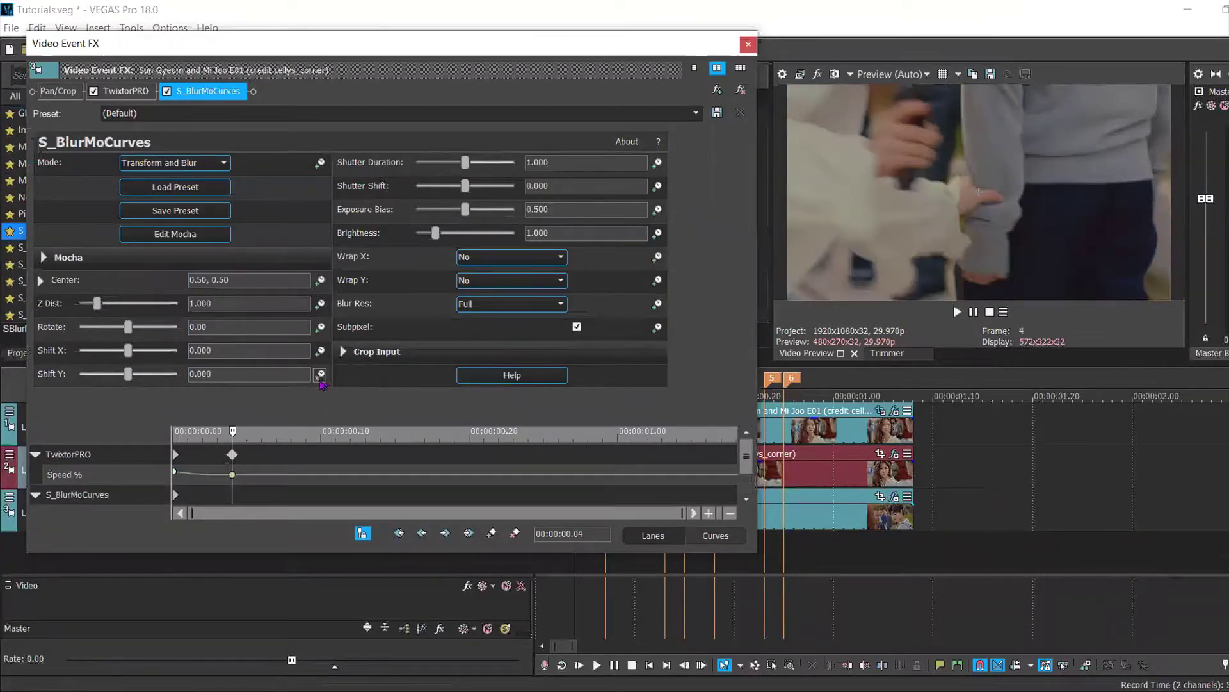
click(746, 498)
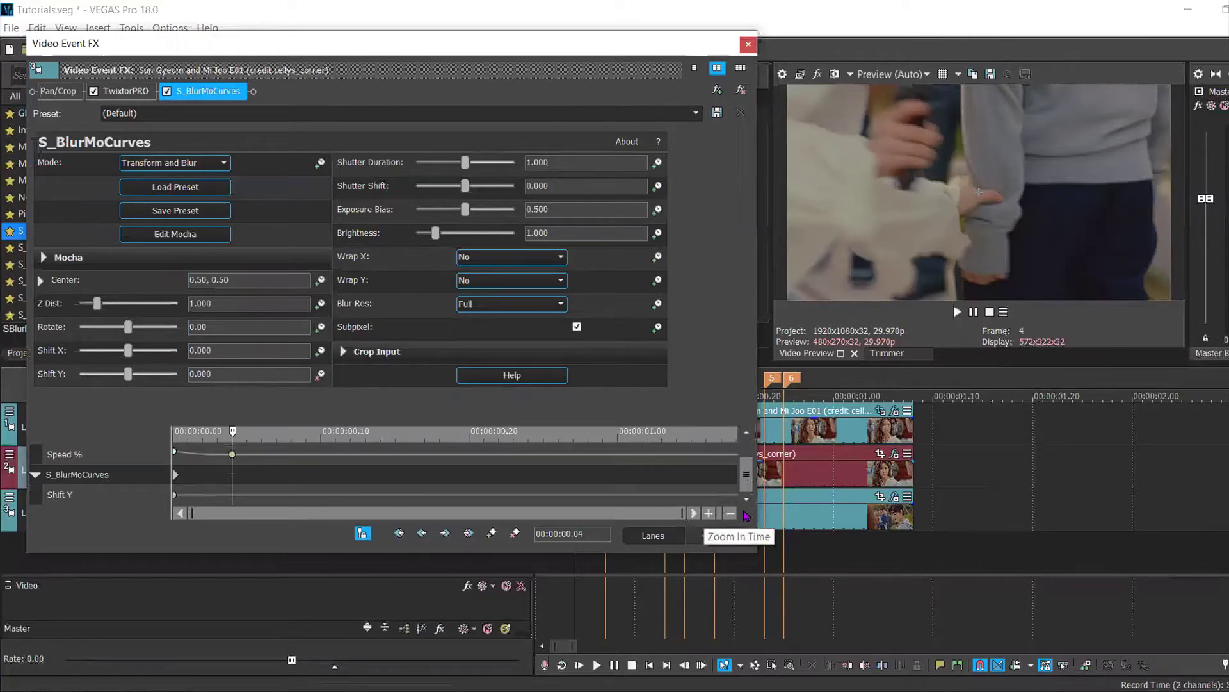
drag(310, 46, 62, 53)
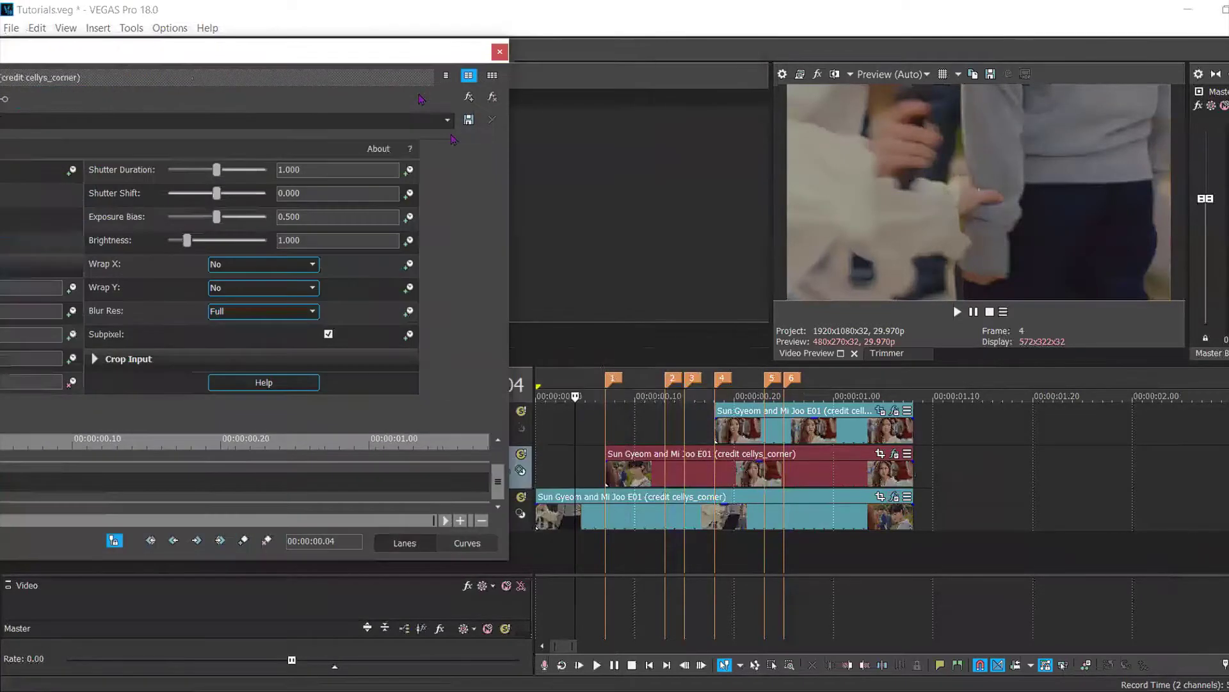
click(606, 474)
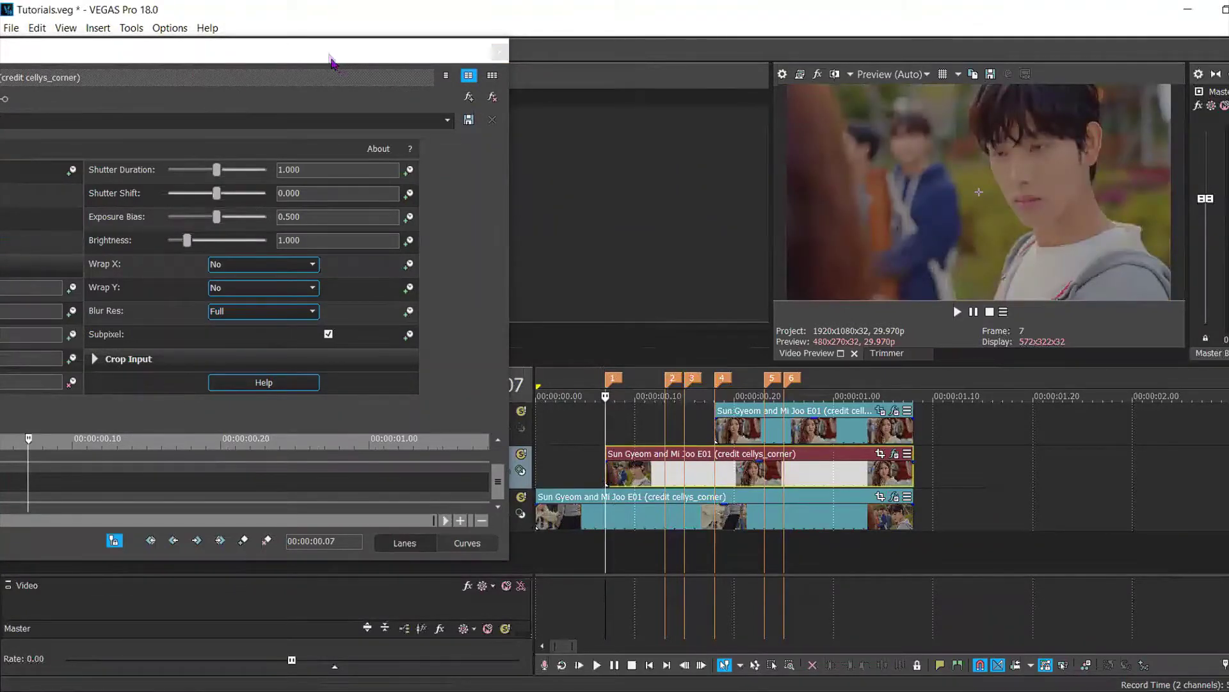
drag(324, 54, 592, 48)
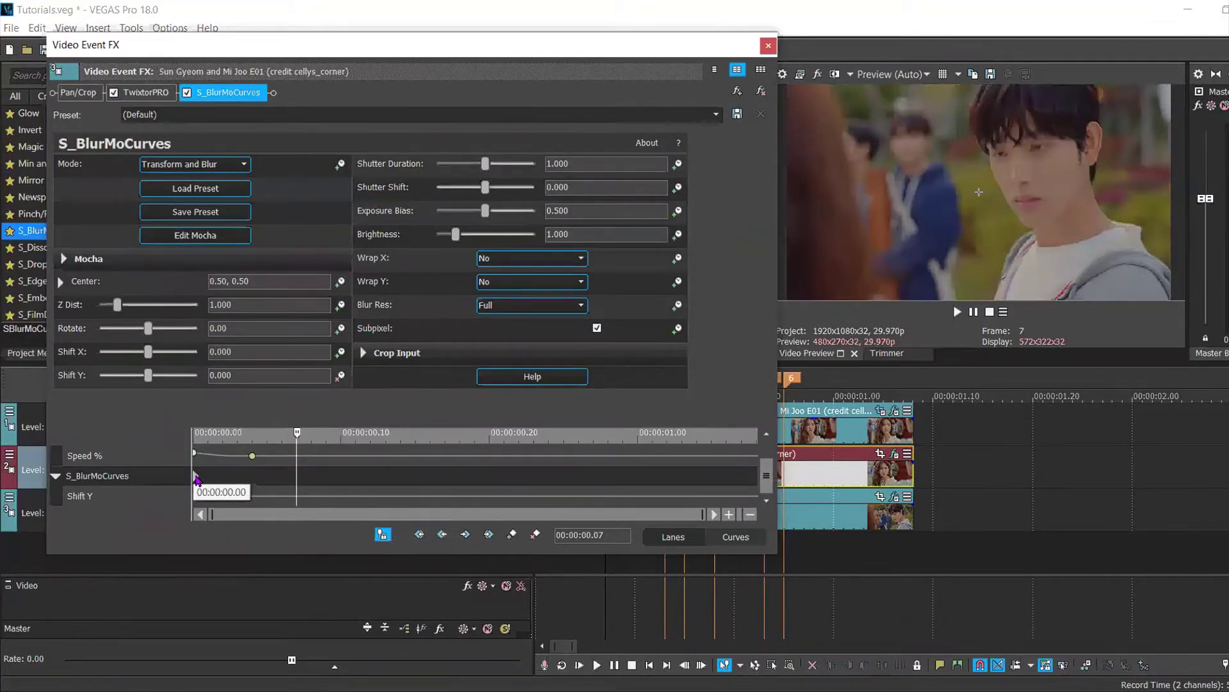
drag(196, 477, 296, 477)
Set the Shift Y keyframe at 00:00:00.07 to Slow Fade, keeping its value at 0.
right_click(297, 496)
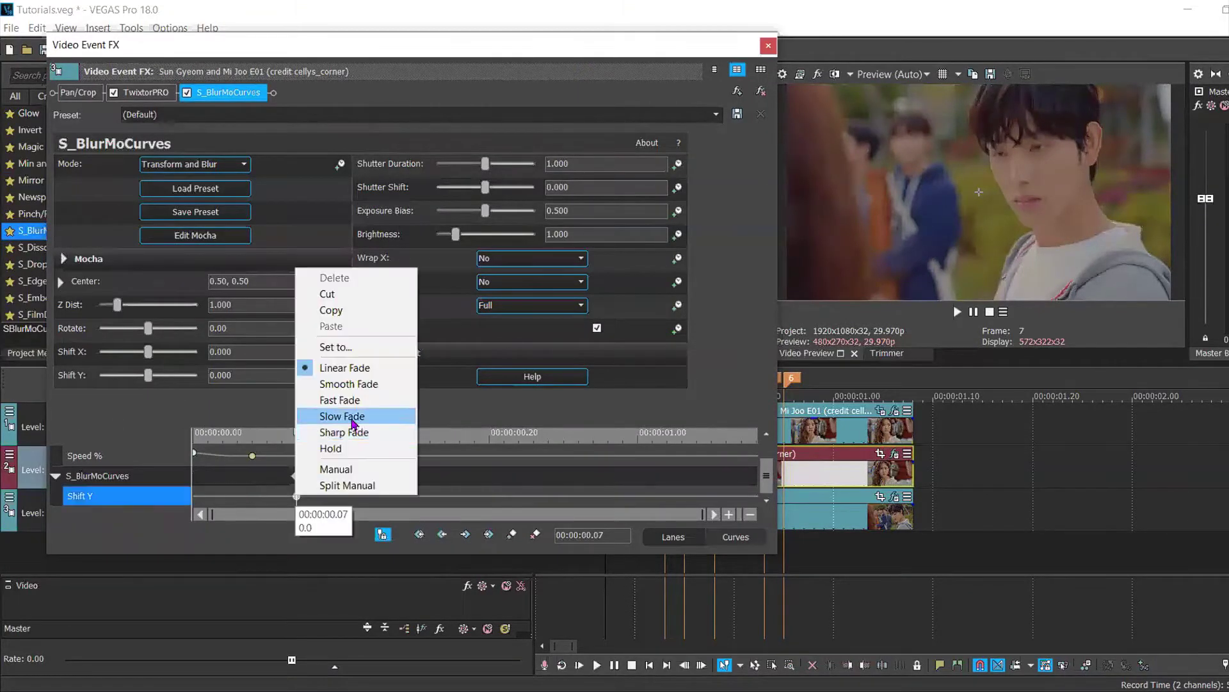
click(351, 419)
drag(235, 375, 211, 376)
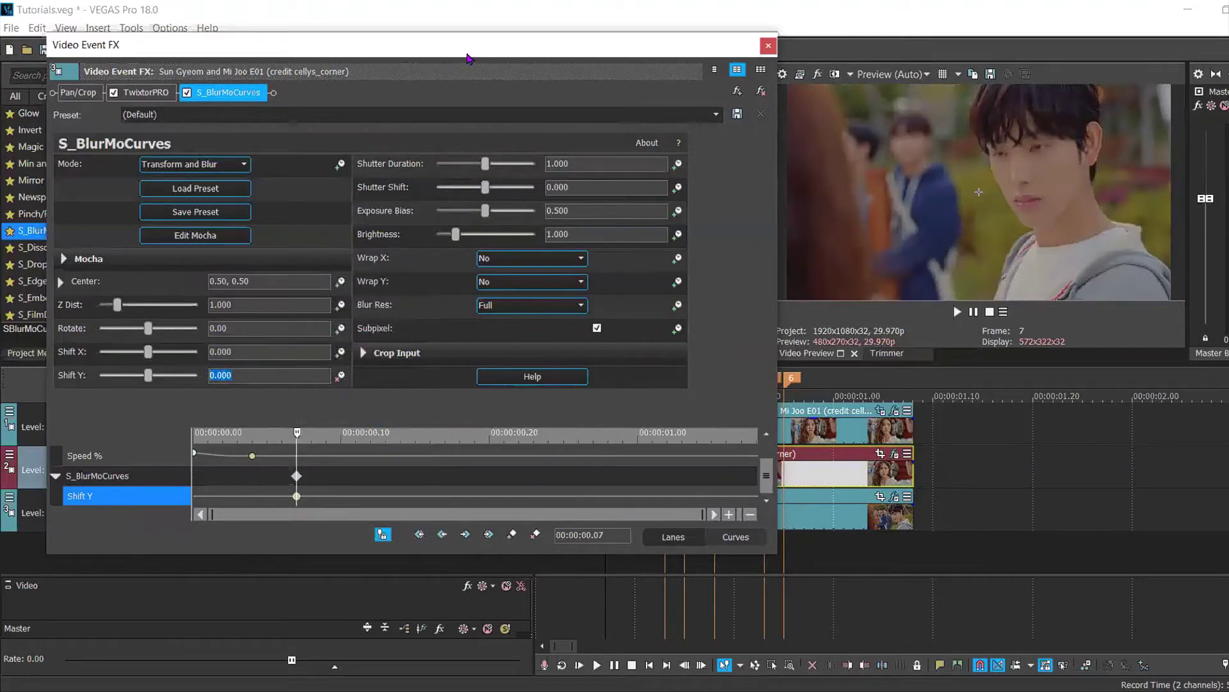
Add an S_BlurMoCurves keyframe at 00:00:00.13, at marker 2 on the timeline.
drag(470, 52, 267, 58)
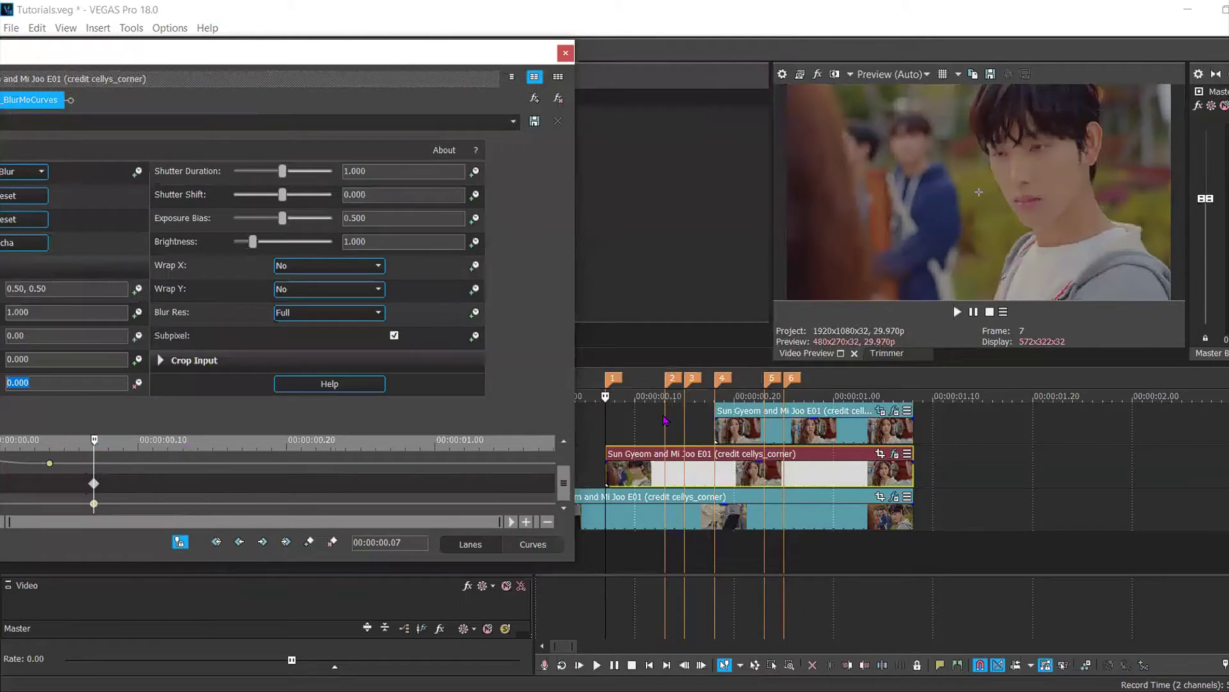
click(665, 419)
drag(337, 55, 621, 52)
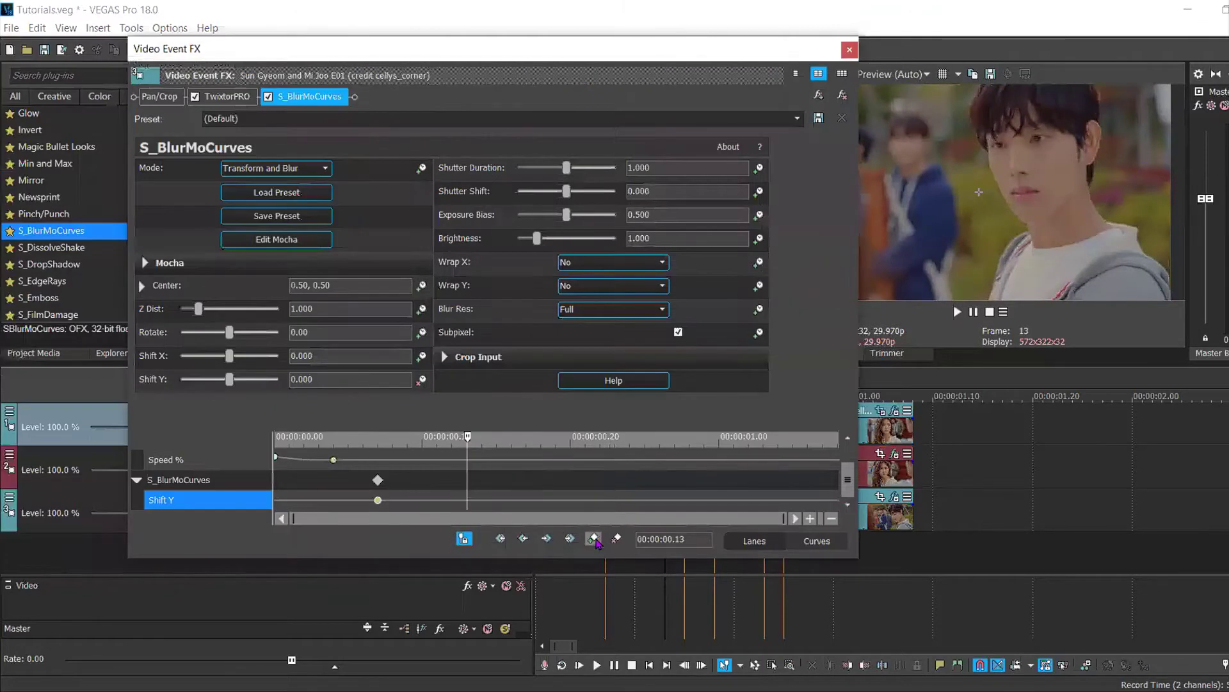
click(593, 539)
click(378, 500)
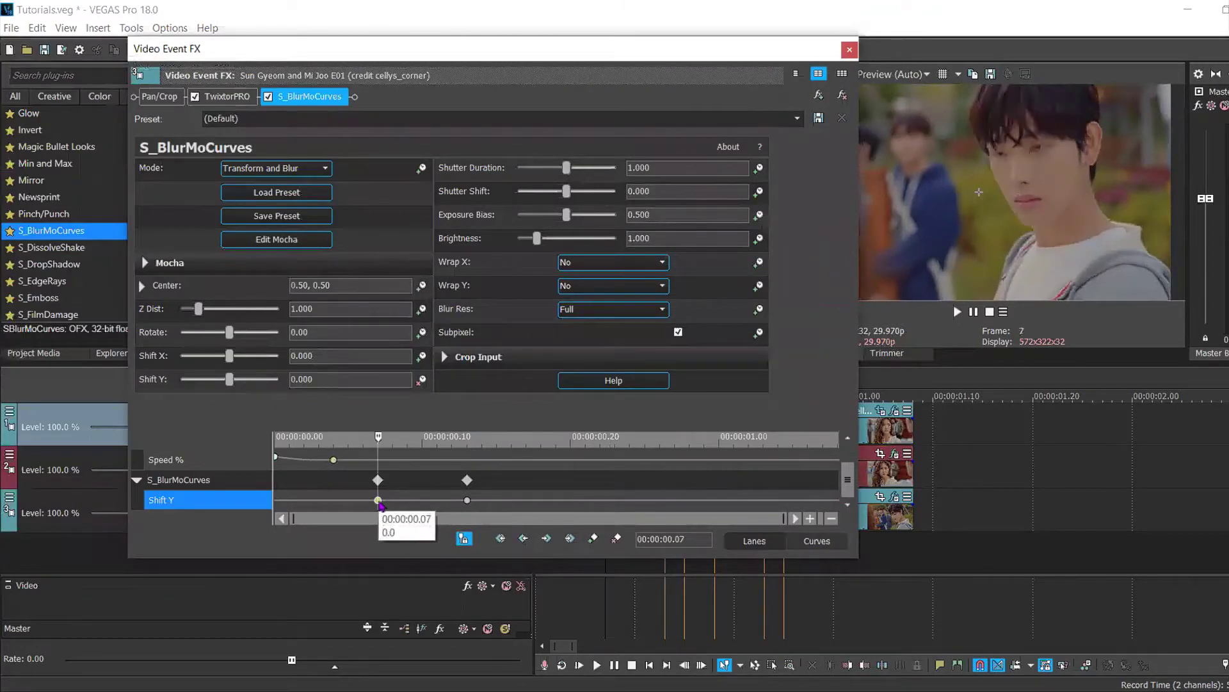
Set the Shift Y keyframe at 00:00:00.13 to 0.3 with Fast Fade interpolation.
click(467, 500)
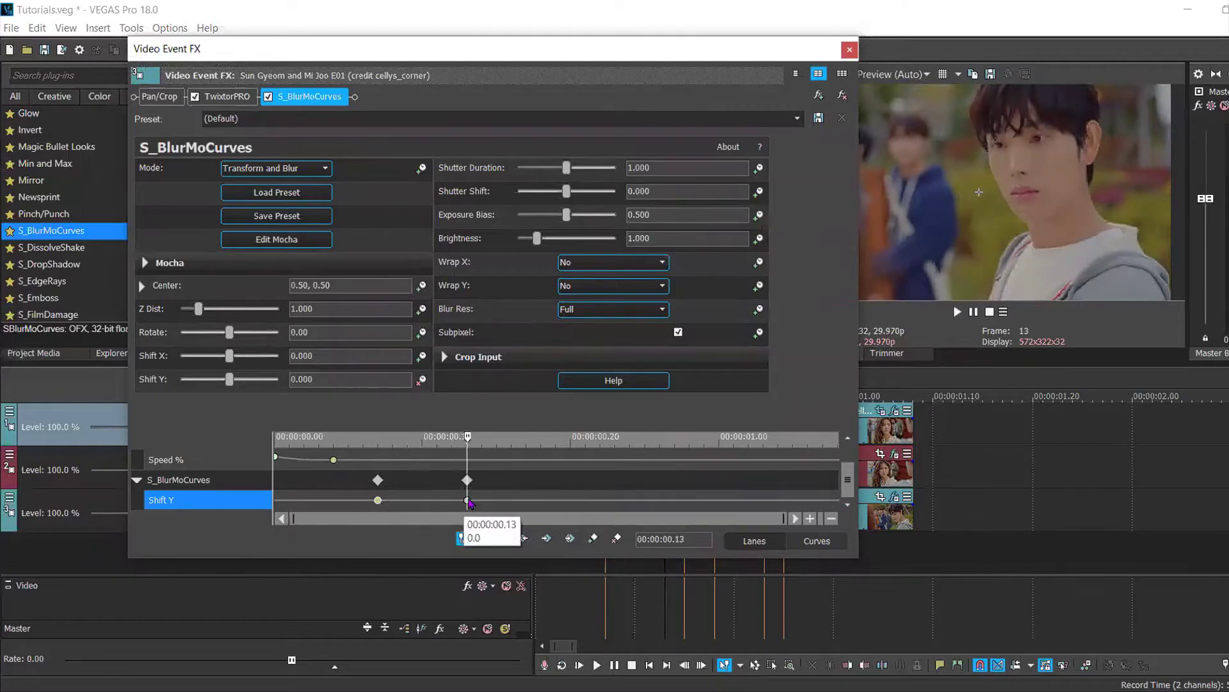
double_click(302, 379)
key(BackSpace)
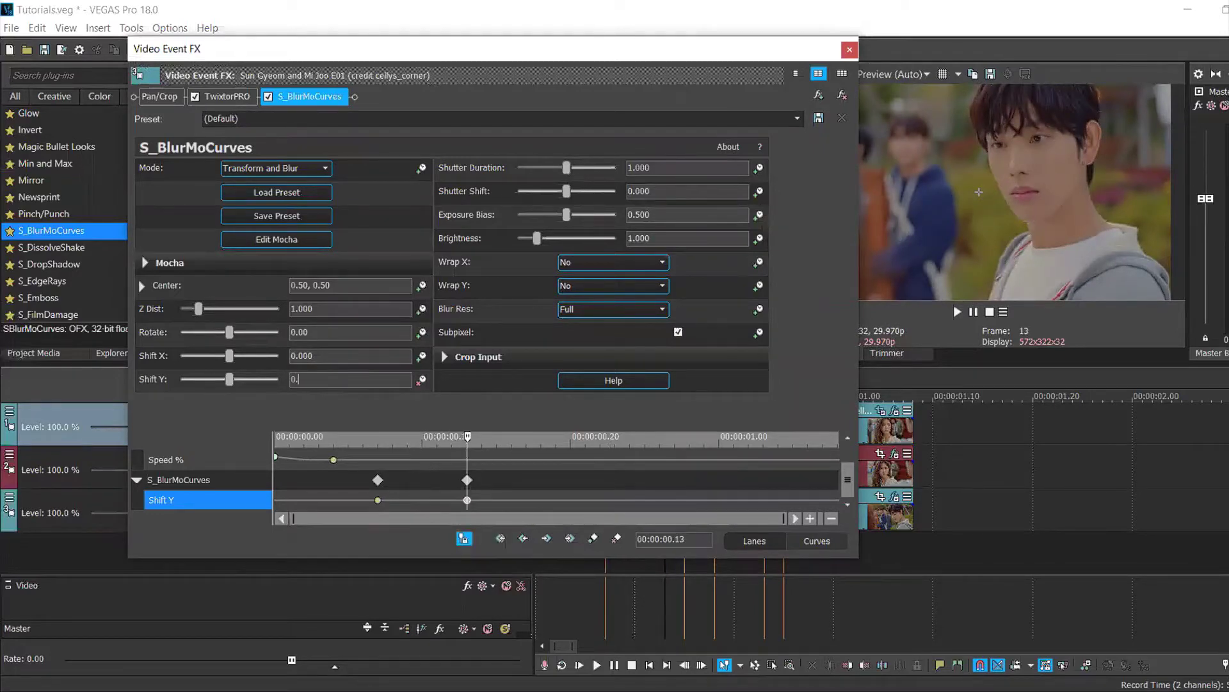
text(0.3)
key(Return)
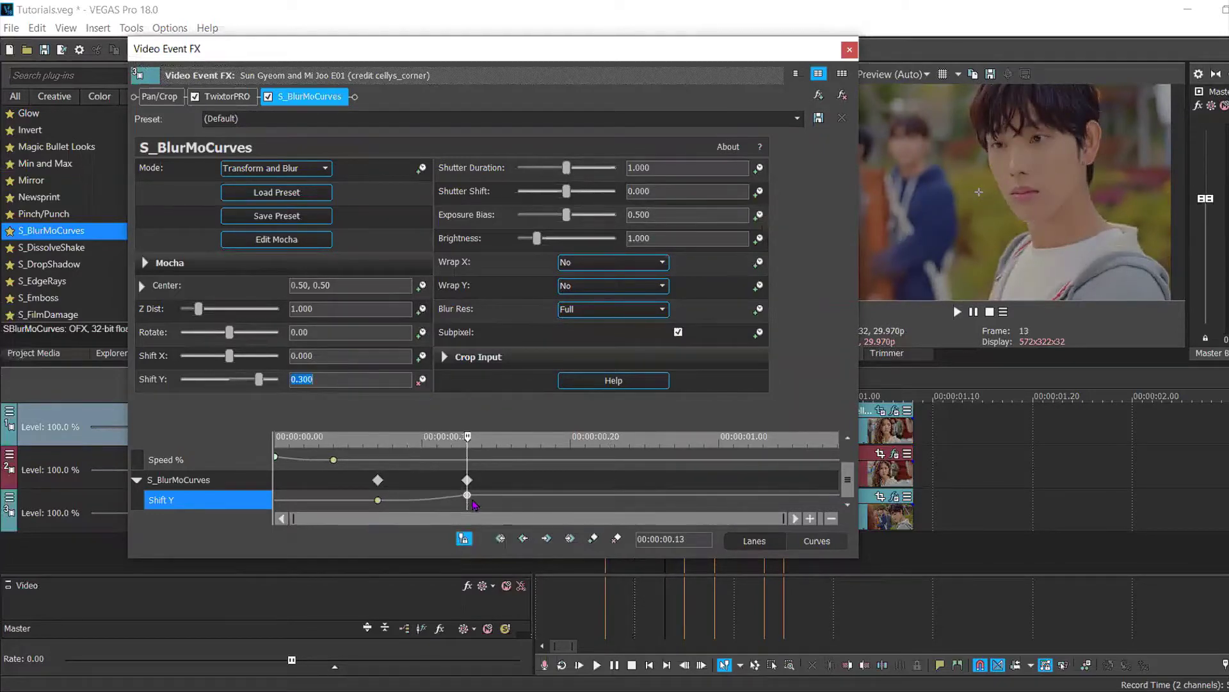
right_click(469, 499)
click(497, 395)
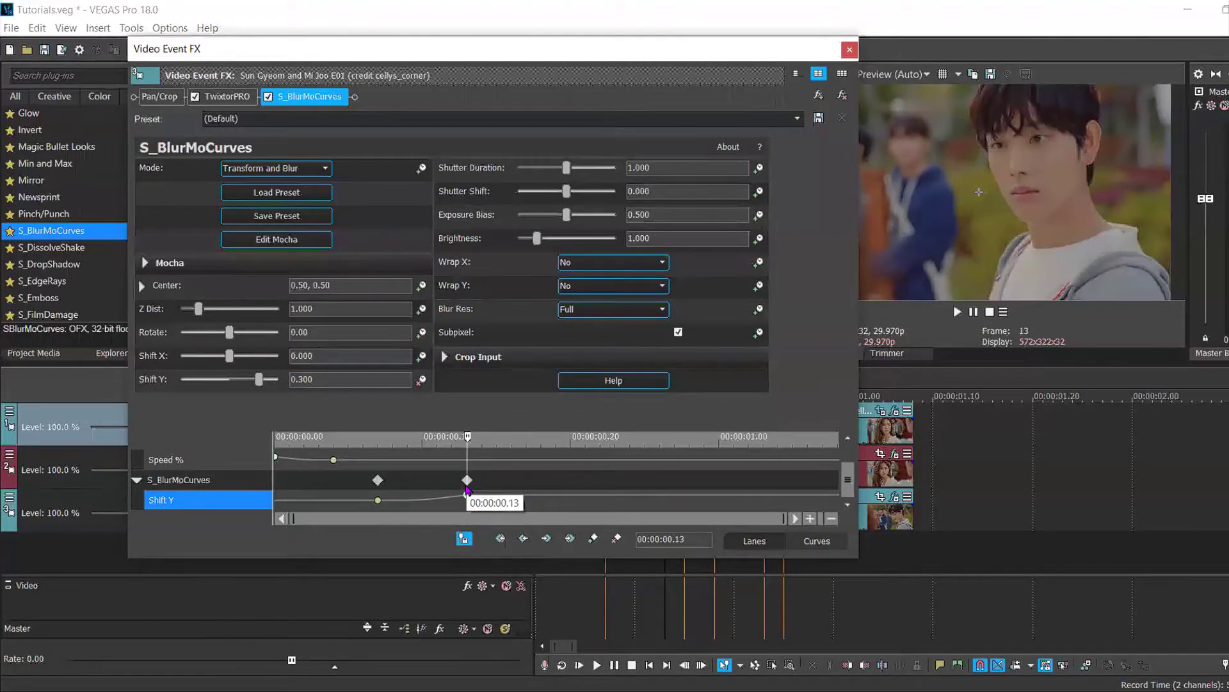
Create a Shift Y keyframe of 0.5 at 00:00:00.15 and change its fade type.
click(467, 485)
key(Right)
key(Right)
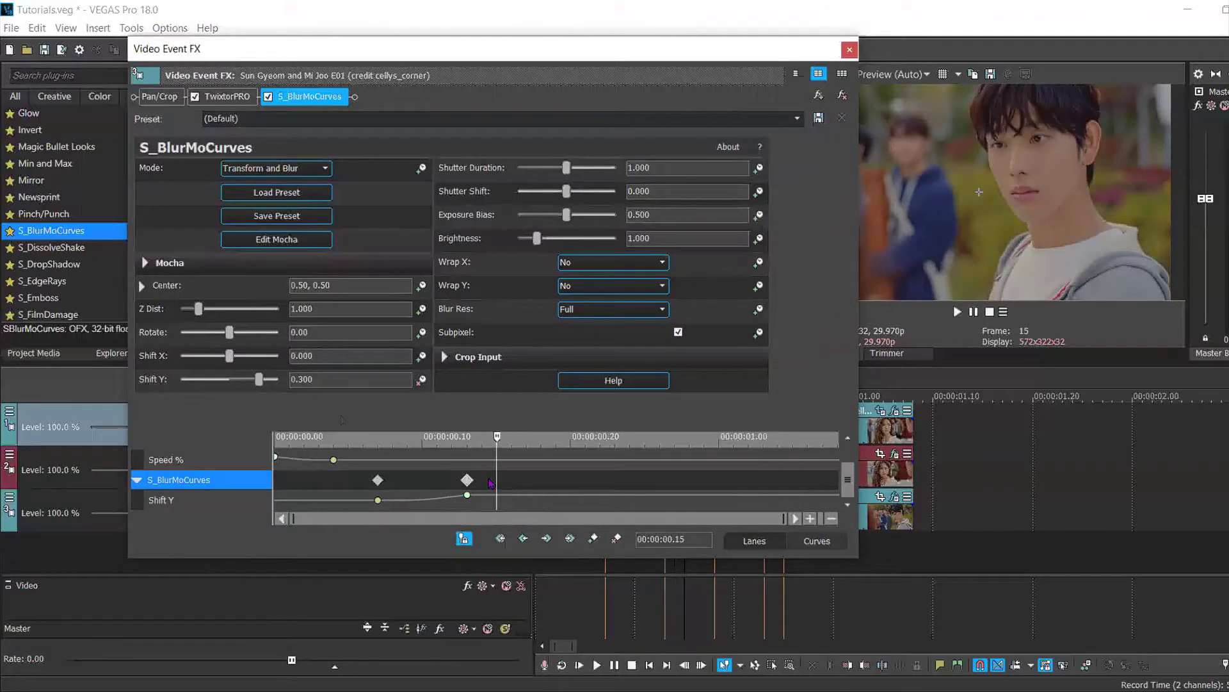
drag(301, 378, 350, 378)
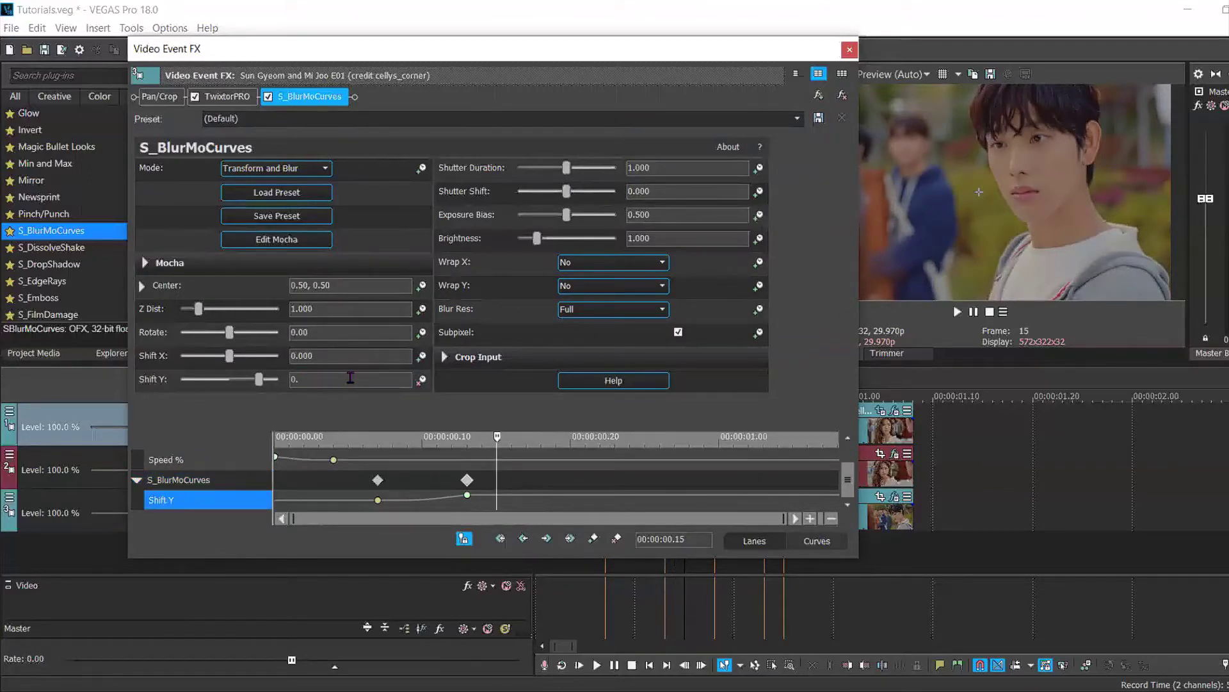
key(Return)
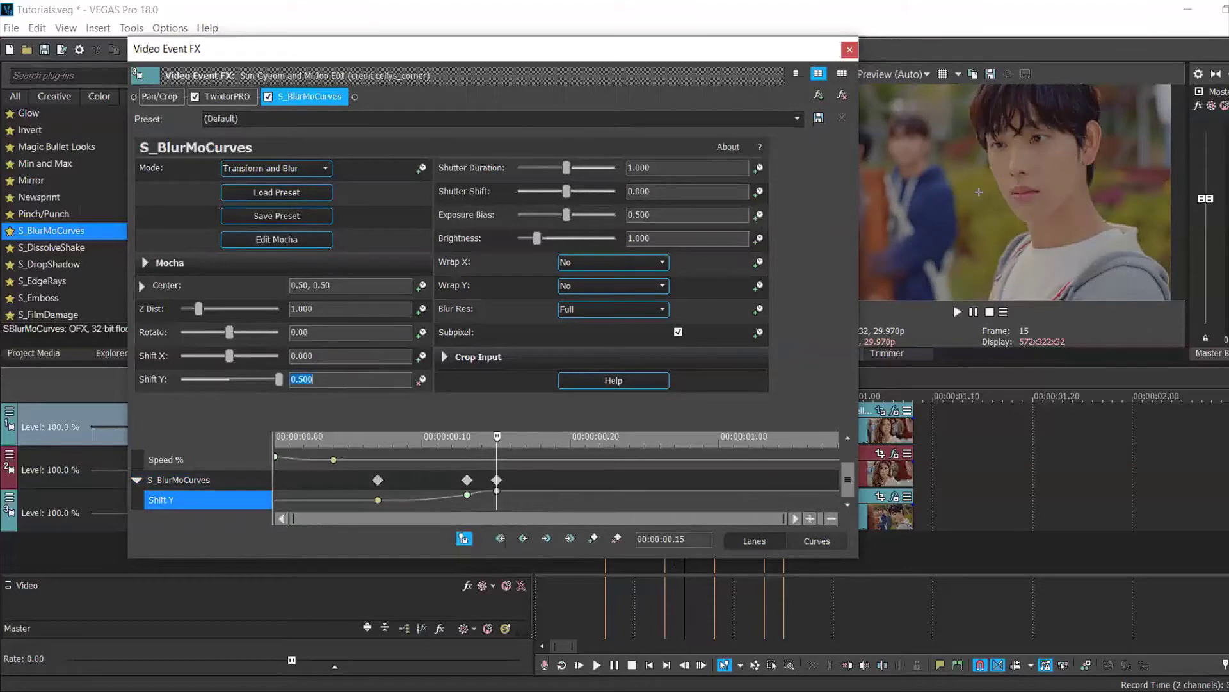
right_click(497, 492)
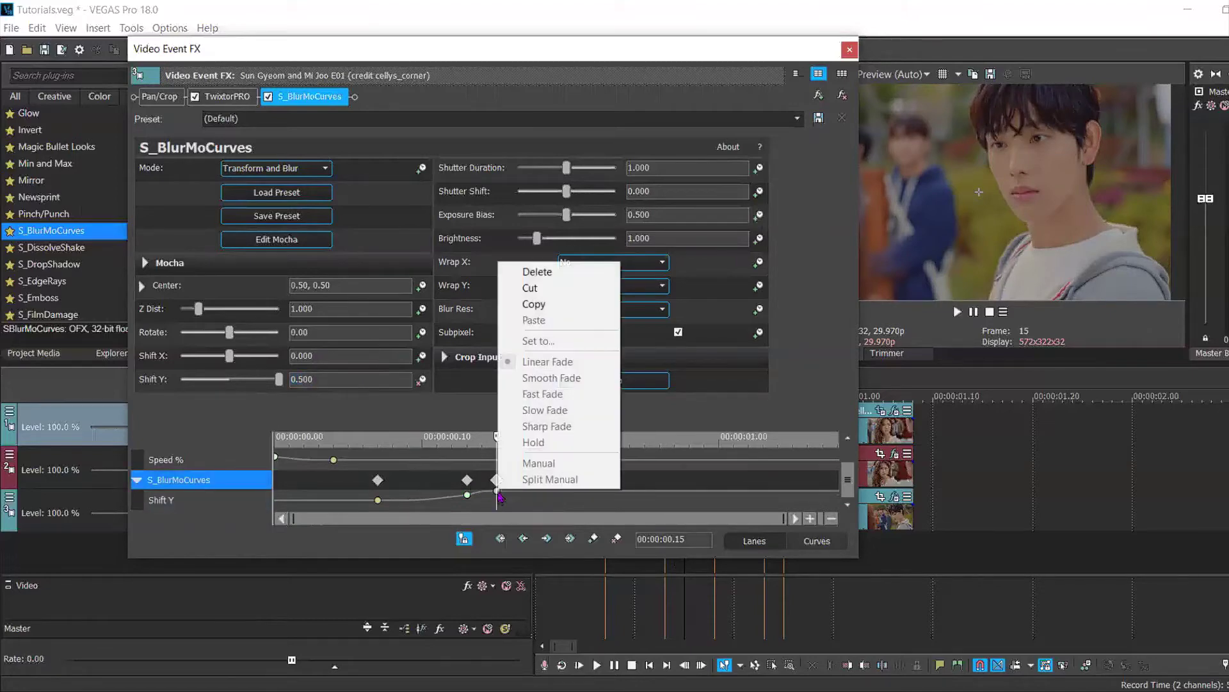
right_click(497, 491)
click(564, 413)
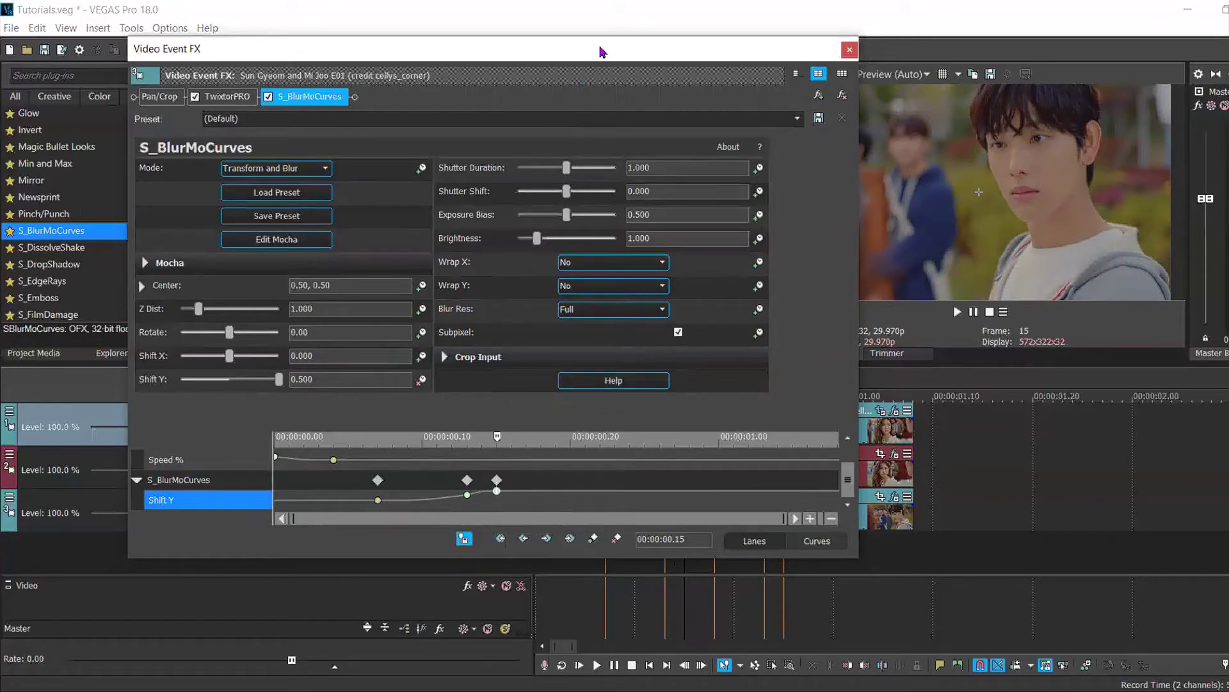
Add a keyframe at 00:00:00.18, where the top track's event starts, and set Shift Y to 0.51.
drag(601, 51, 329, 83)
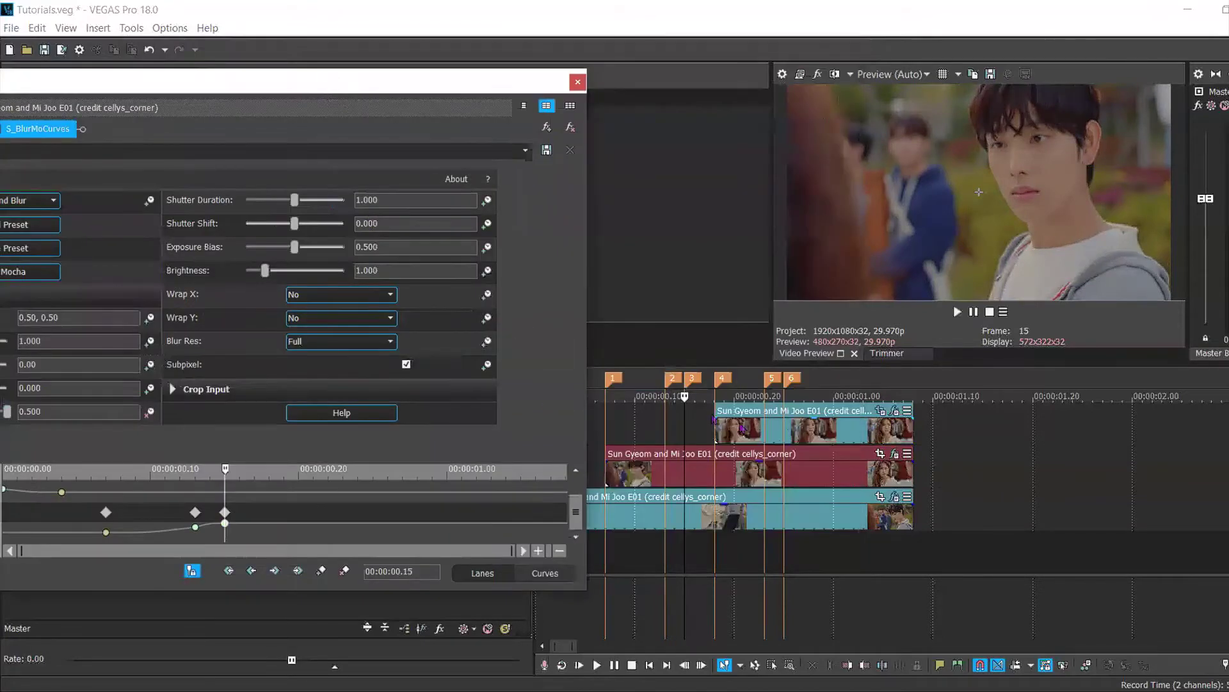
click(714, 433)
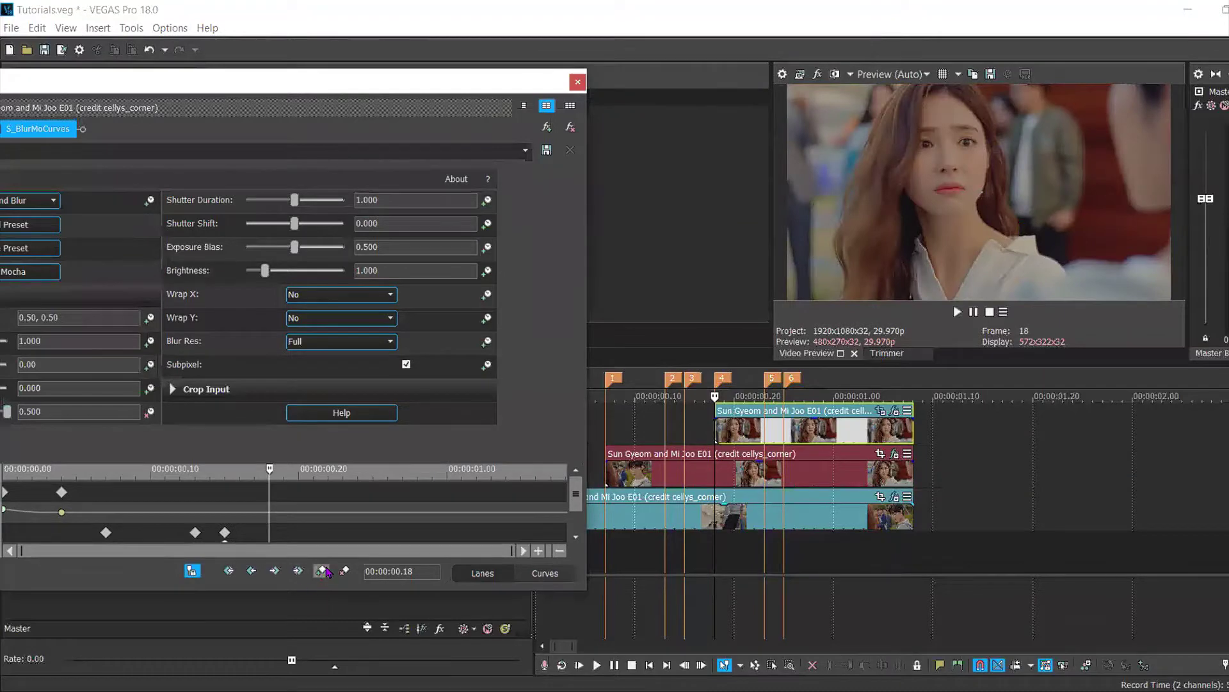
click(321, 570)
drag(584, 87, 795, 91)
click(240, 417)
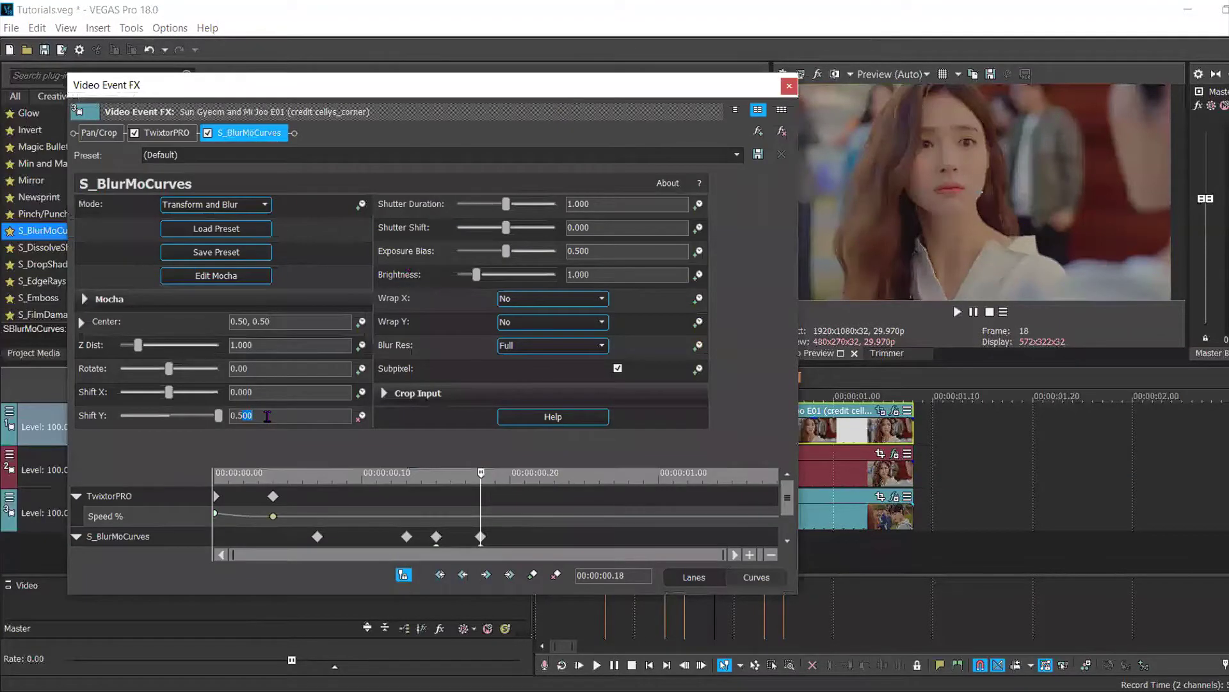
text(51)
key(Return)
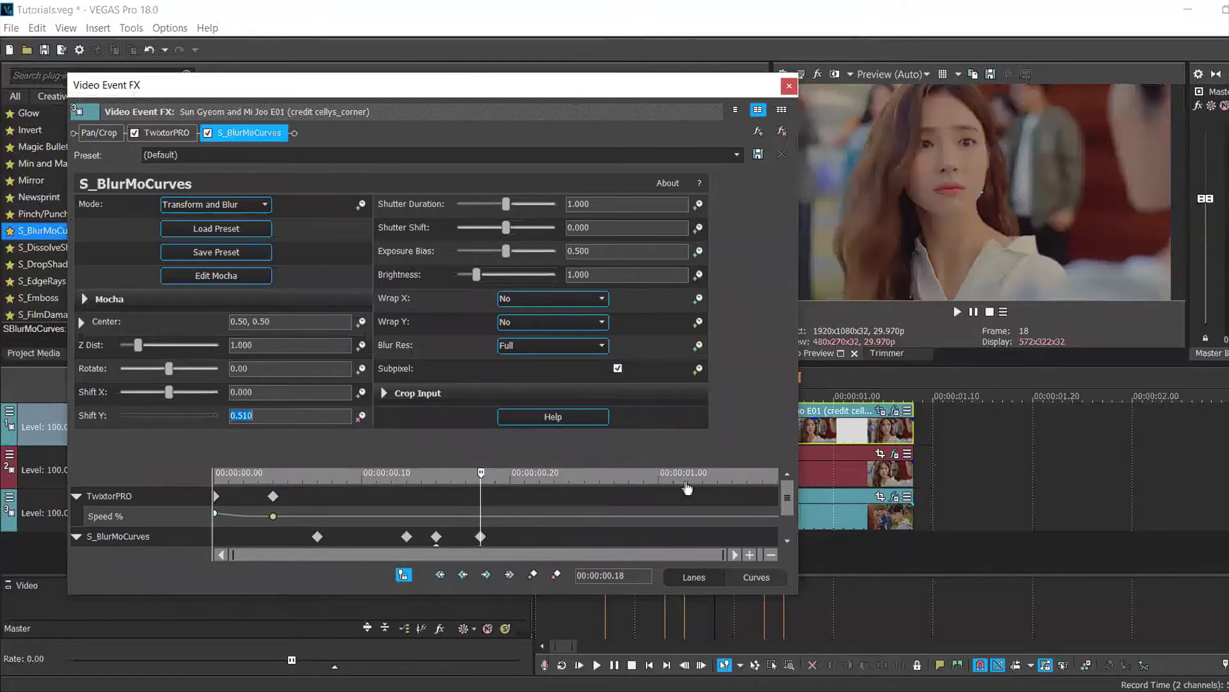
drag(788, 498, 790, 524)
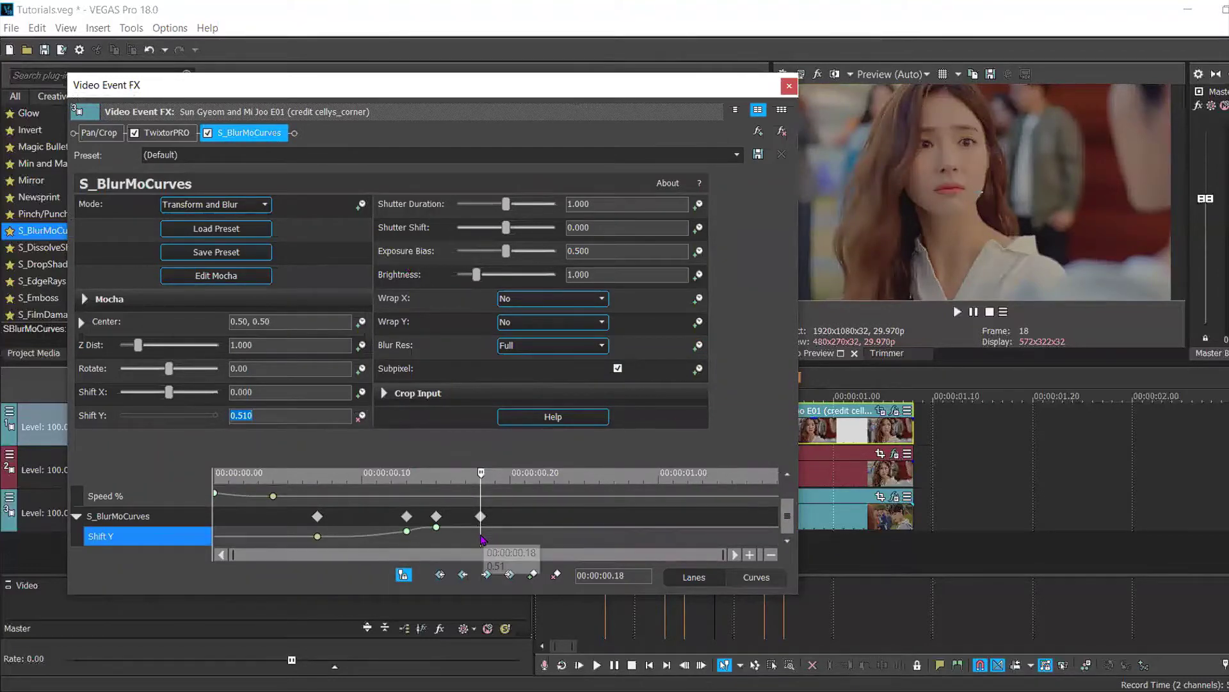
Change the fade type of the Shift Y keyframe at 00:00:00.18, and move the playhead to marker 5 at 00:00:00.23.
right_click(482, 530)
click(547, 452)
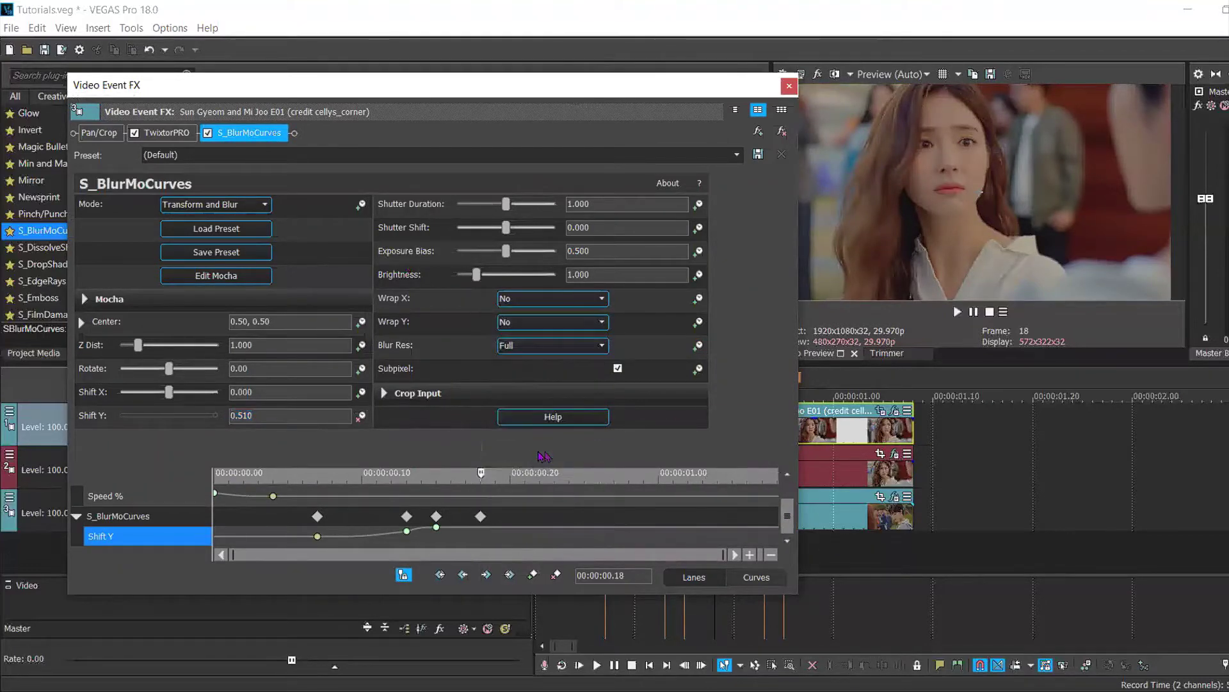
click(481, 518)
key(Right)
key(Right)
key(Right)
key(Right)
key(Right)
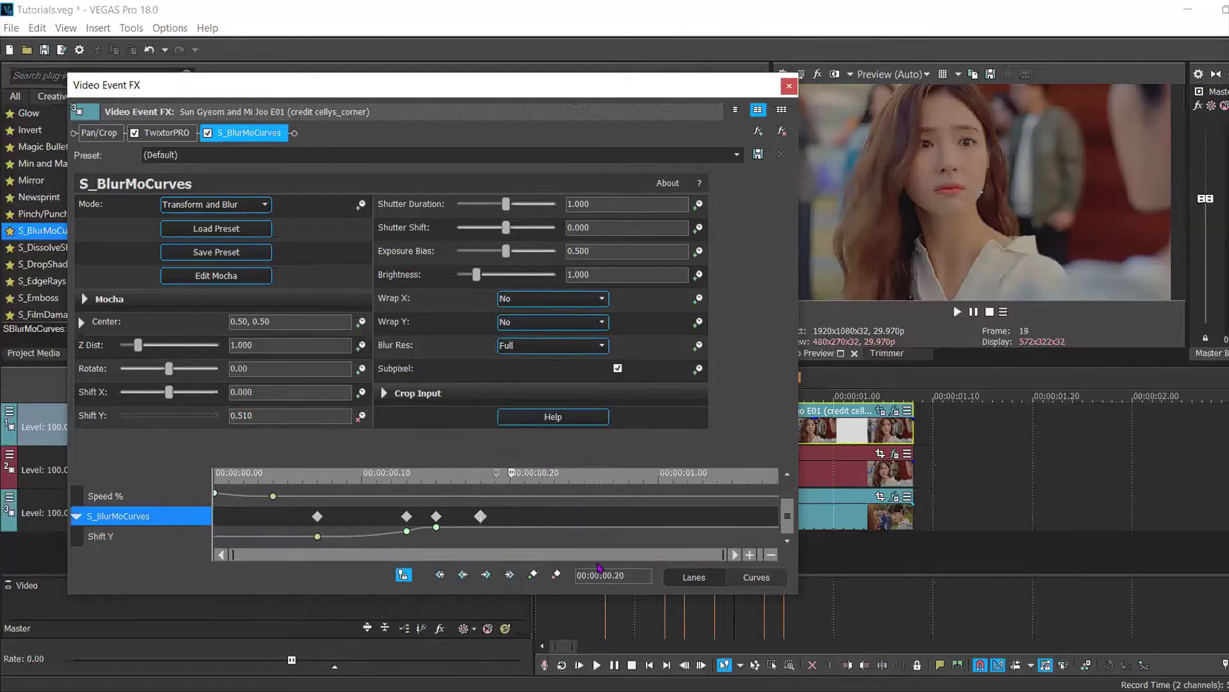
key(Right)
key(Right)
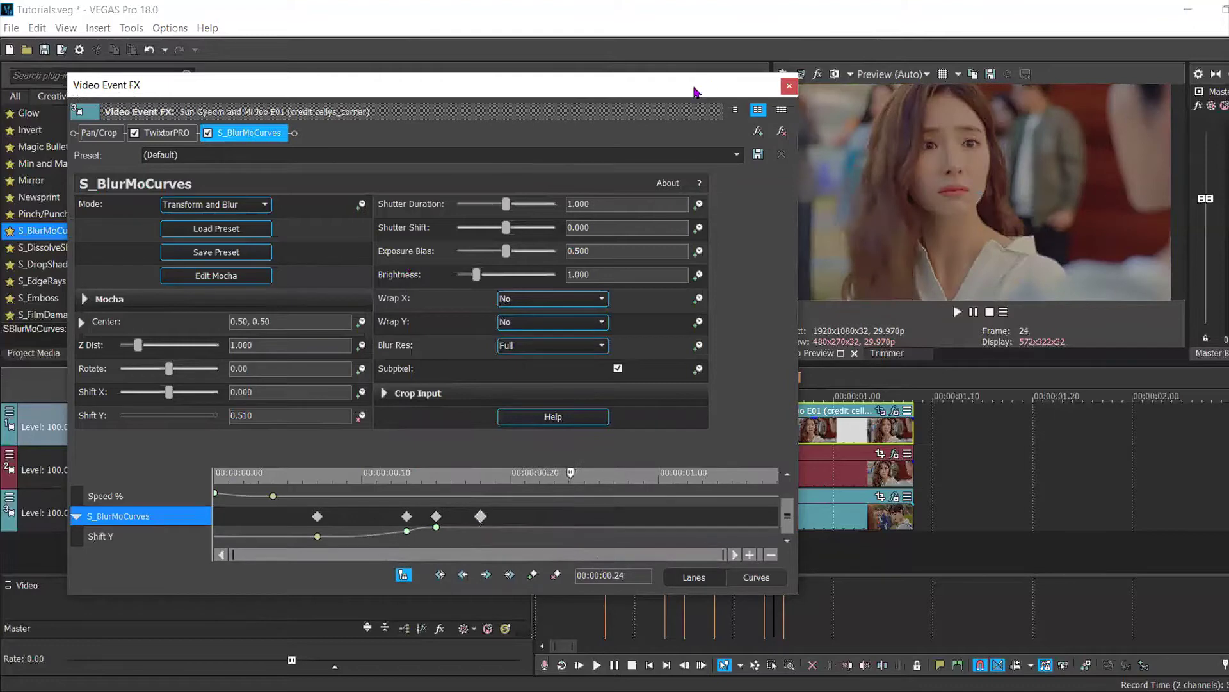
drag(654, 87, 597, 83)
key(Left)
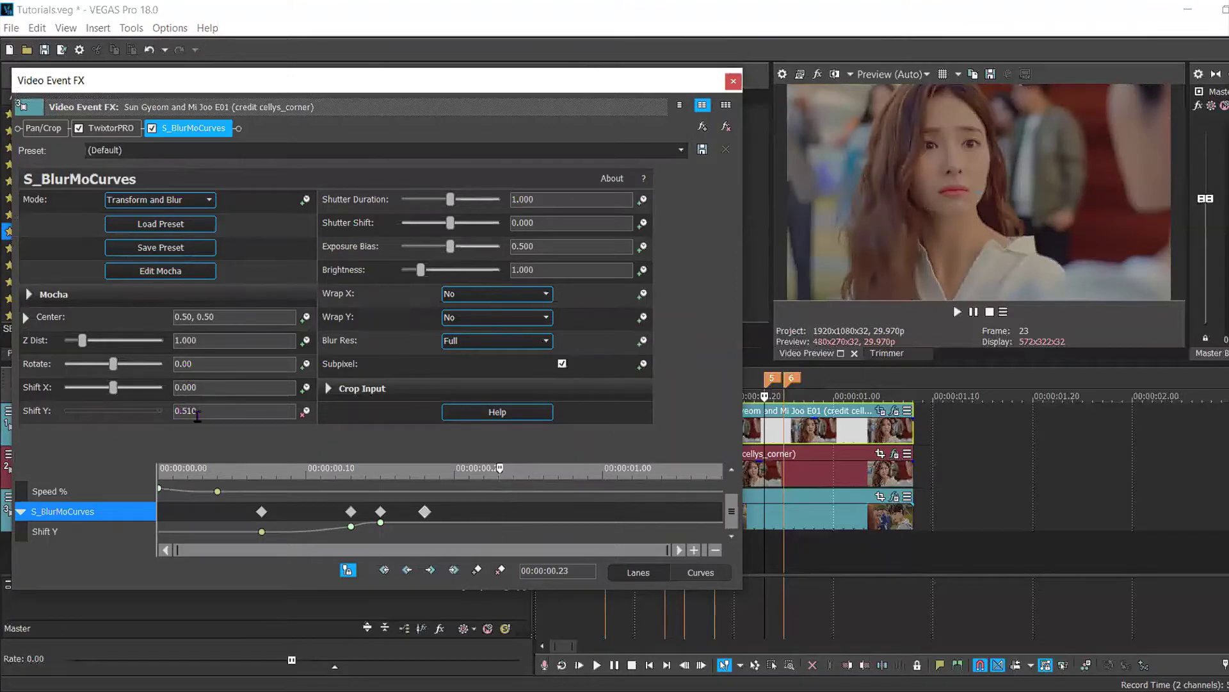
Set Shift Y to 0.7 at 00:00:00.23 and change the fade type of that keyframe.
drag(181, 410, 213, 409)
text(700)
key(Return)
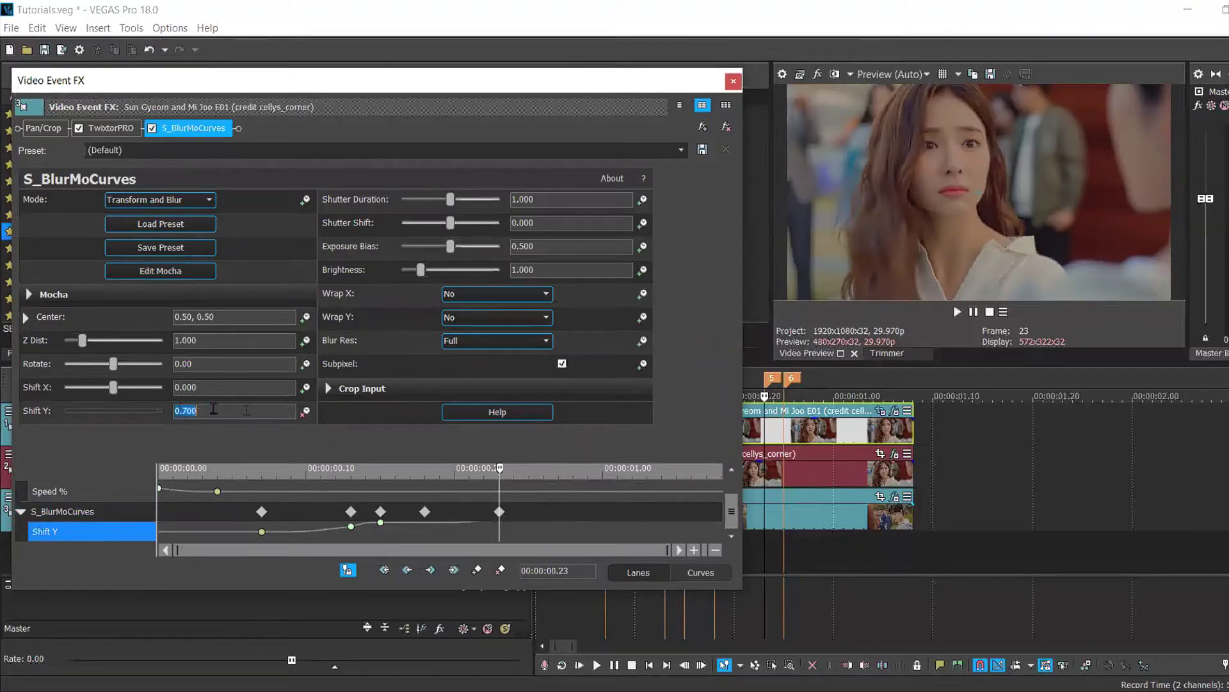
right_click(498, 531)
click(553, 434)
Add a Shift Y keyframe of 1 at 00:00:00.25, at marker 6, change its fade type and close the effect settings.
click(785, 436)
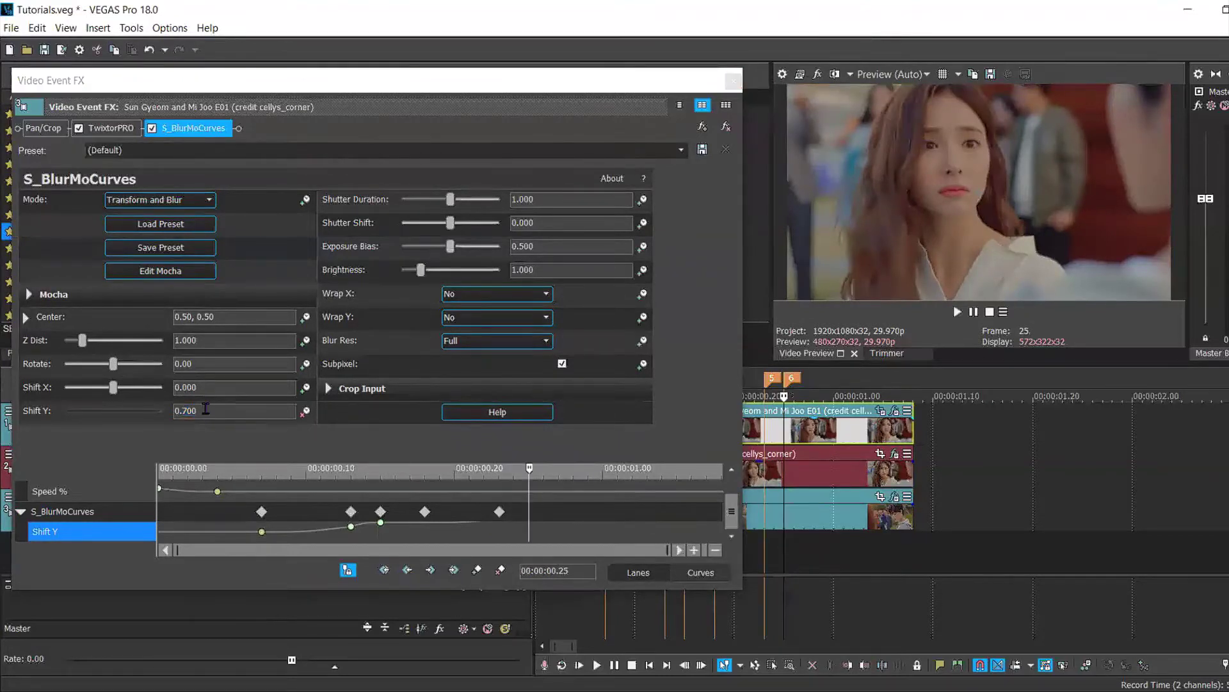
click(180, 411)
text(1)
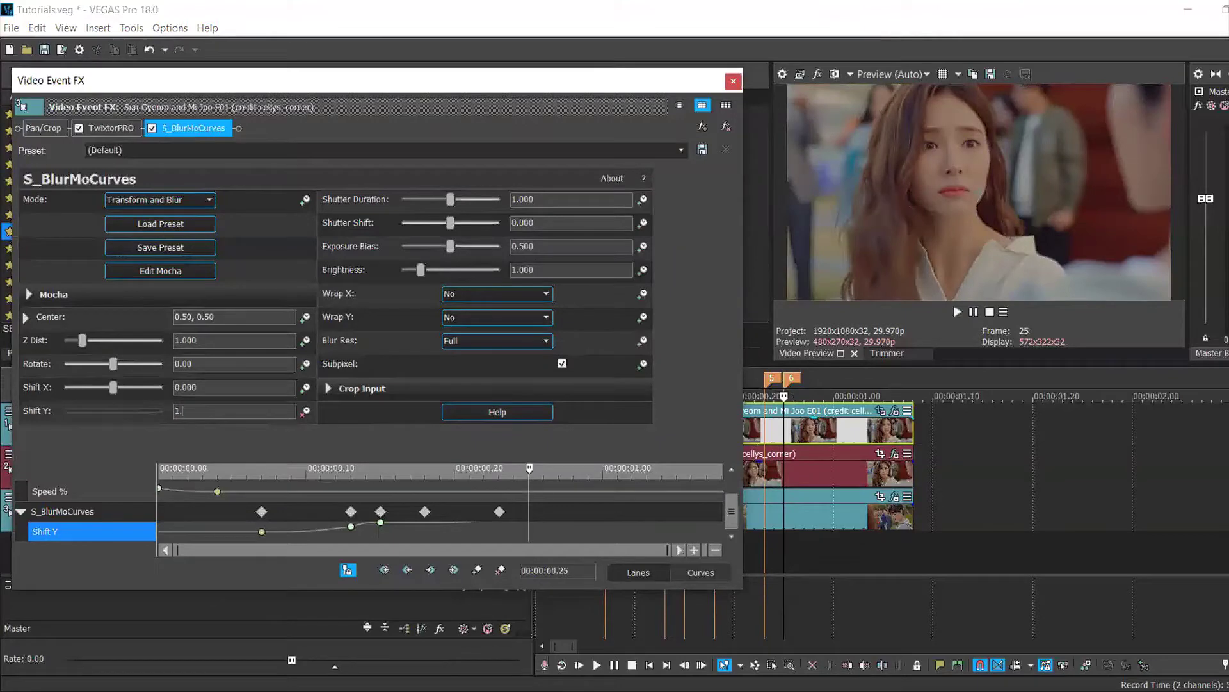
key(Return)
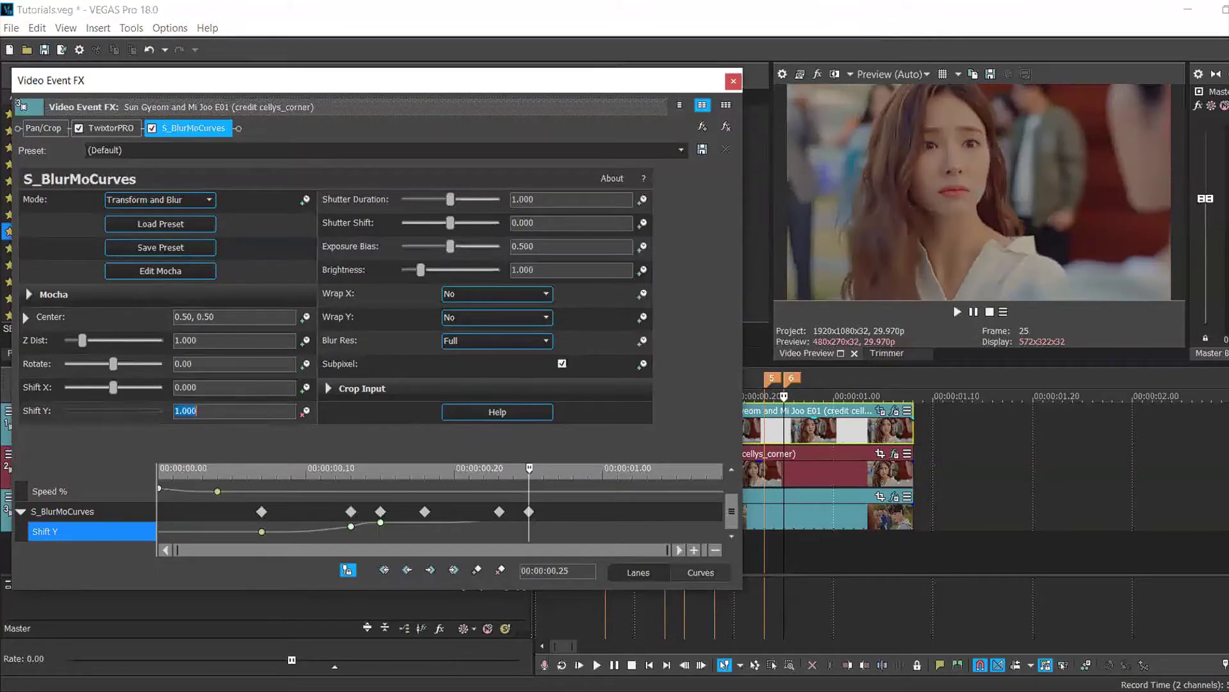
right_click(535, 530)
click(557, 428)
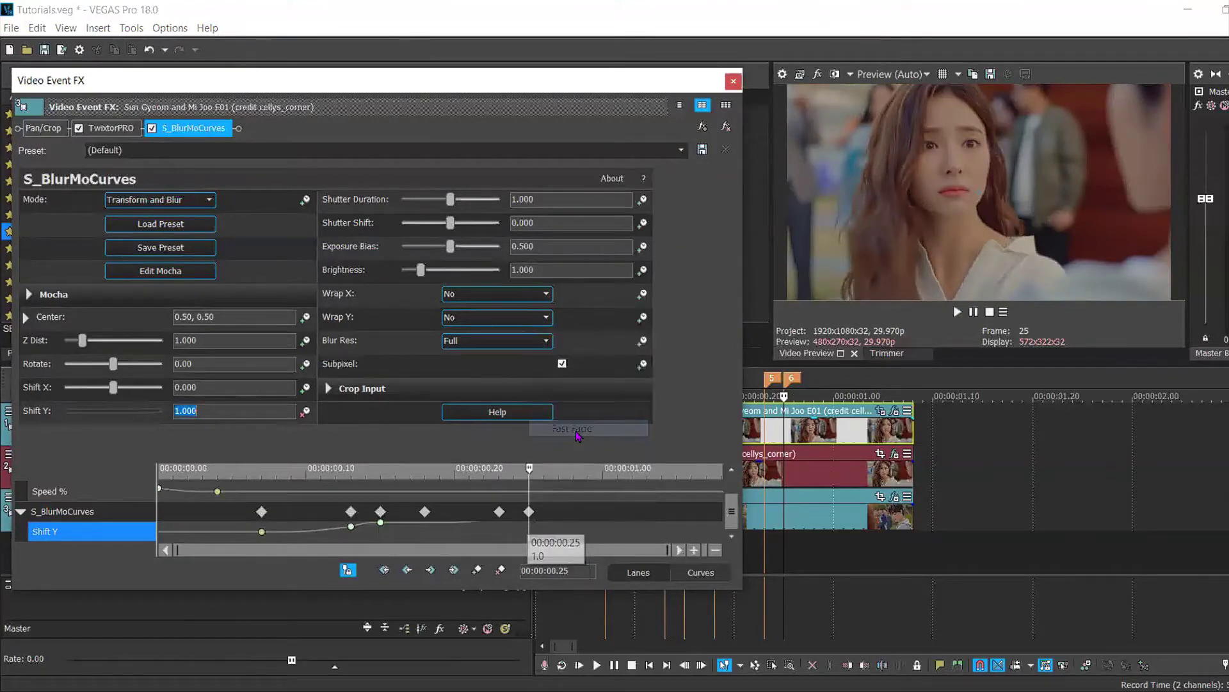
click(734, 83)
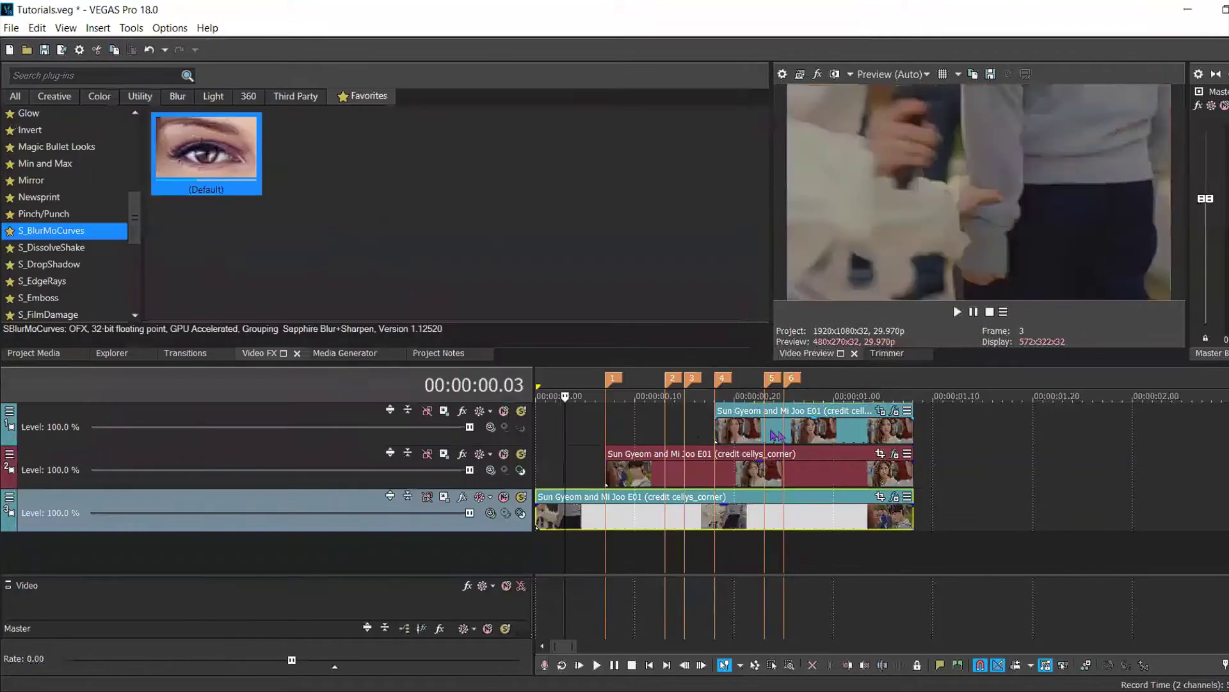
Mute the two upper tracks, select the full length of the clips and play a RAM preview of the bottom clip's motion.
click(508, 453)
click(505, 411)
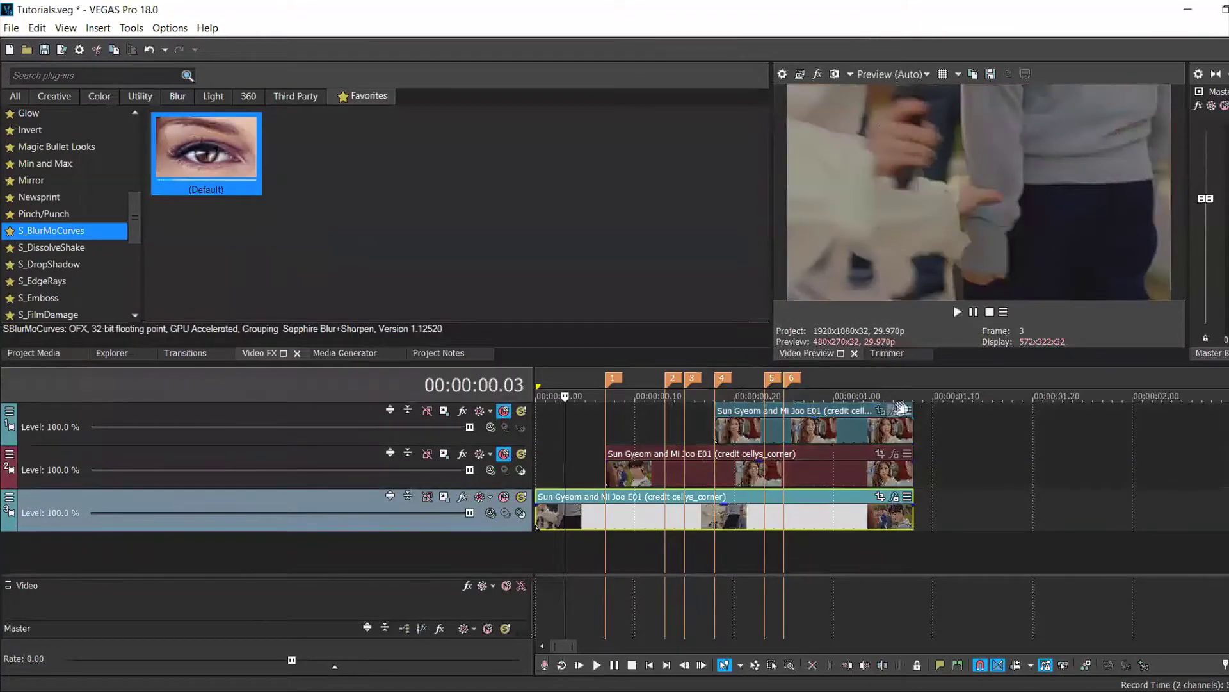
drag(914, 393, 424, 399)
key(shift+b)
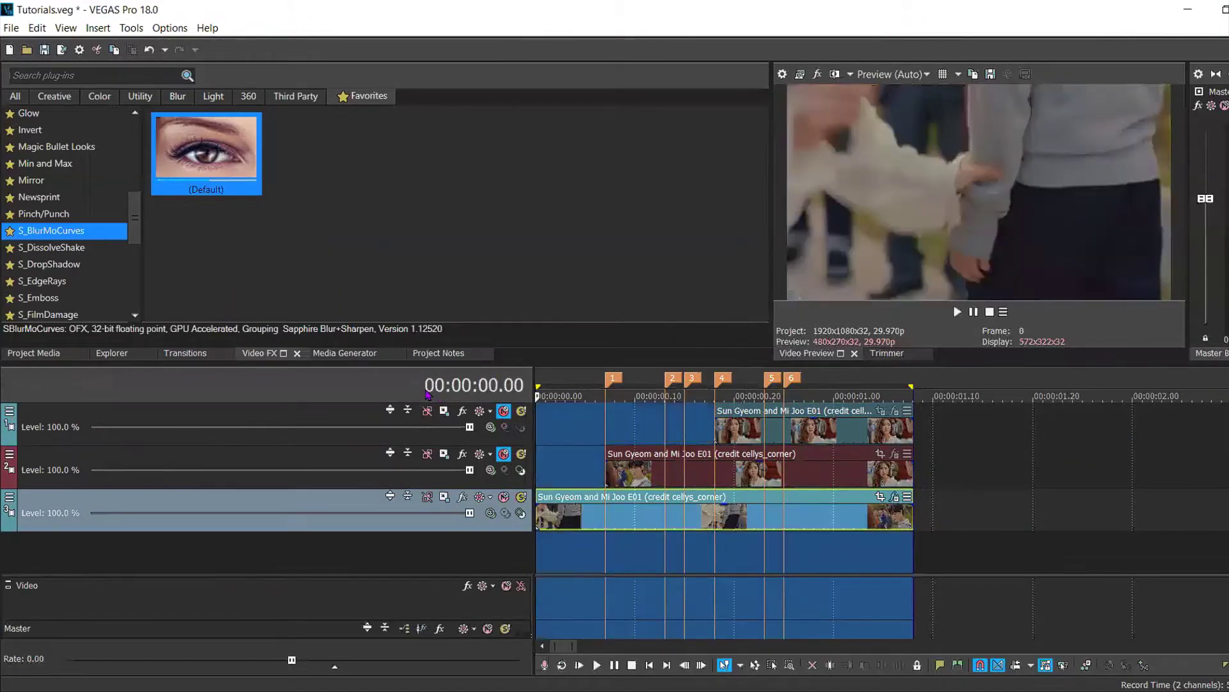
click(957, 311)
Unmute the middle track and apply the default S_BlurMoCurves preset to its clip with the playhead at the clip's start.
click(609, 477)
click(504, 454)
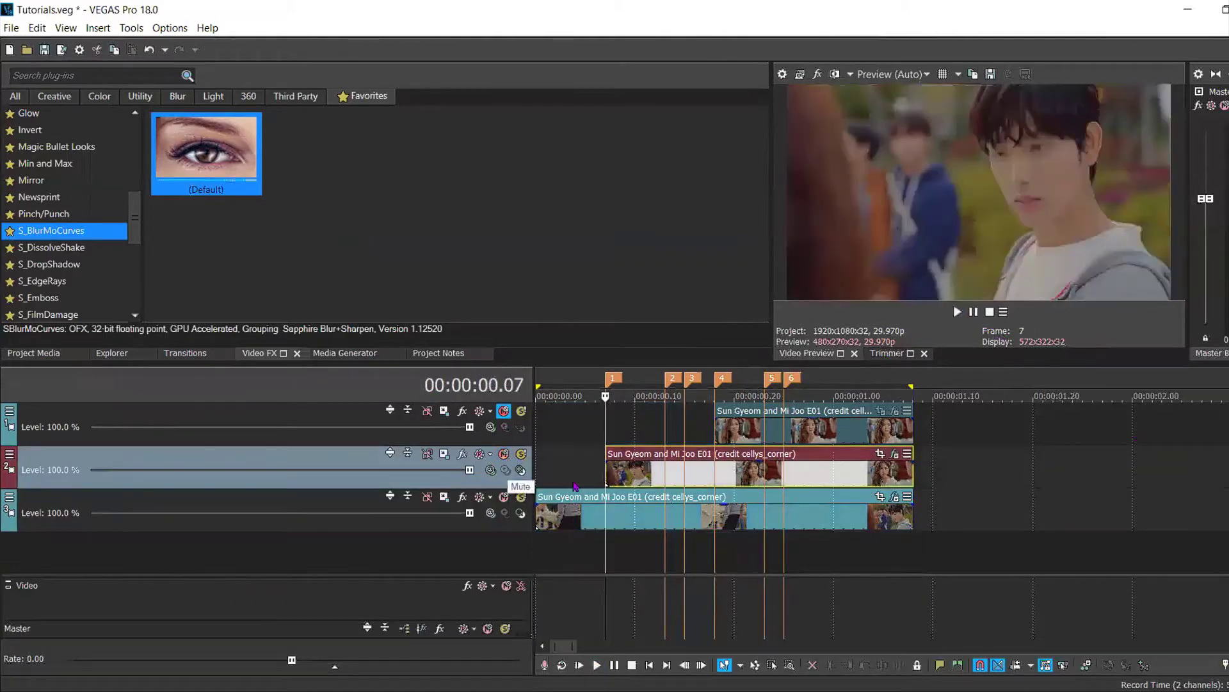
drag(233, 127, 896, 458)
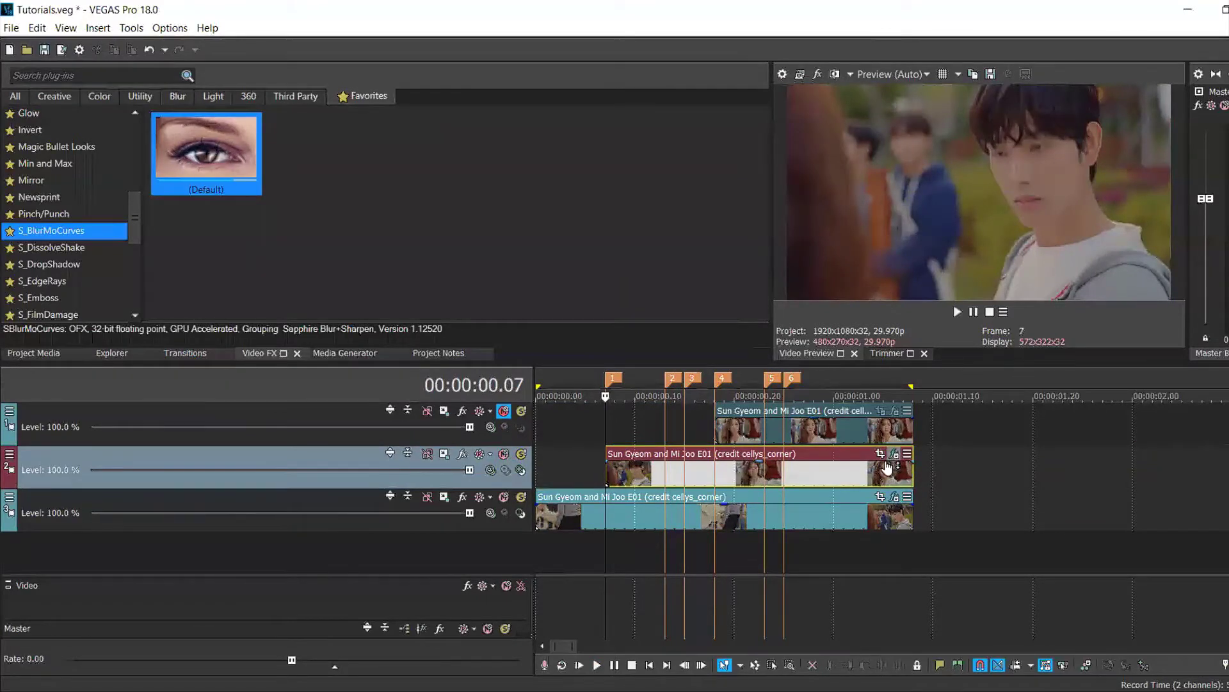
Enable Shift Y animation on the middle clip, set its first keyframe at 00:00:00.00 to -1 and change that keyframe's fade type.
click(307, 413)
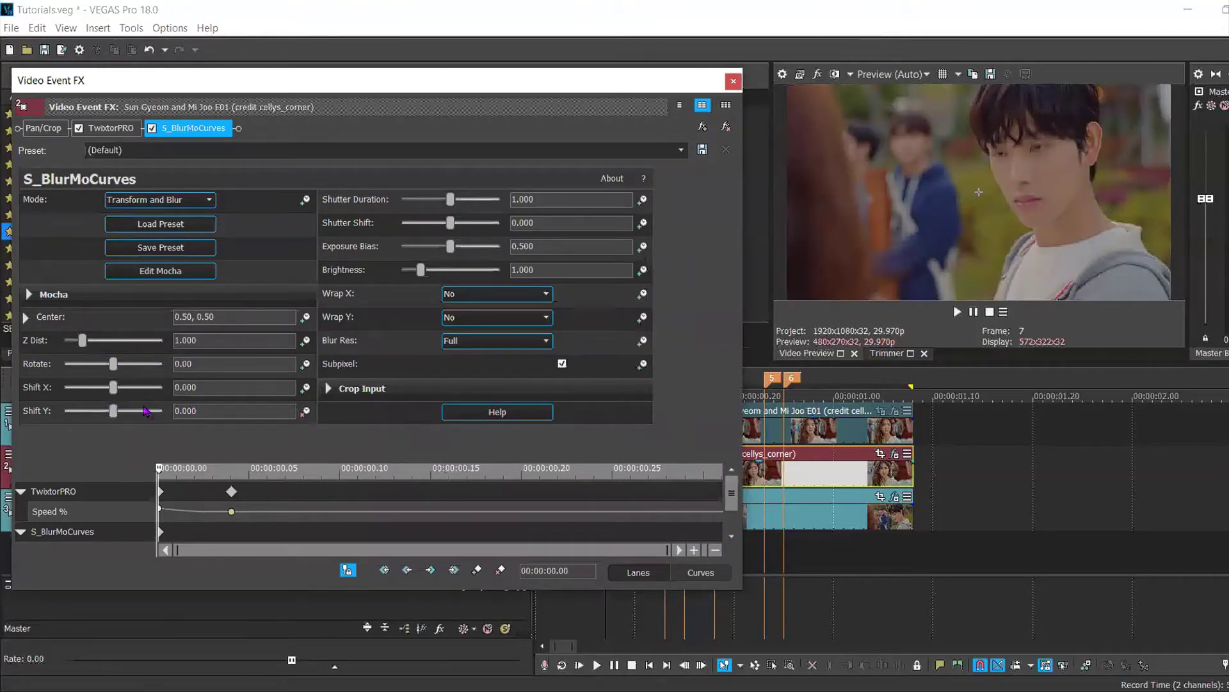
click(108, 410)
text(-1)
key(Return)
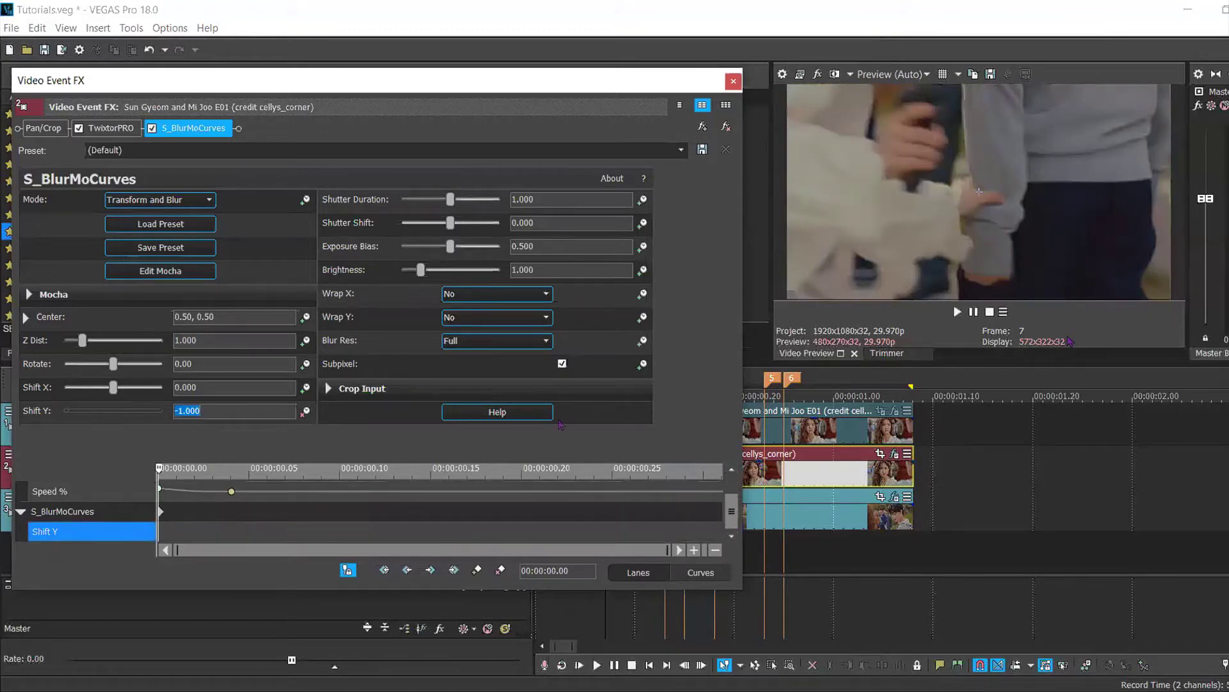
right_click(161, 535)
click(202, 459)
Add a Shift Y keyframe of -0.3 at 00:00:00.06 in the middle clip's S_BlurMoCurves effect, with Fast Fade interpolation.
click(895, 454)
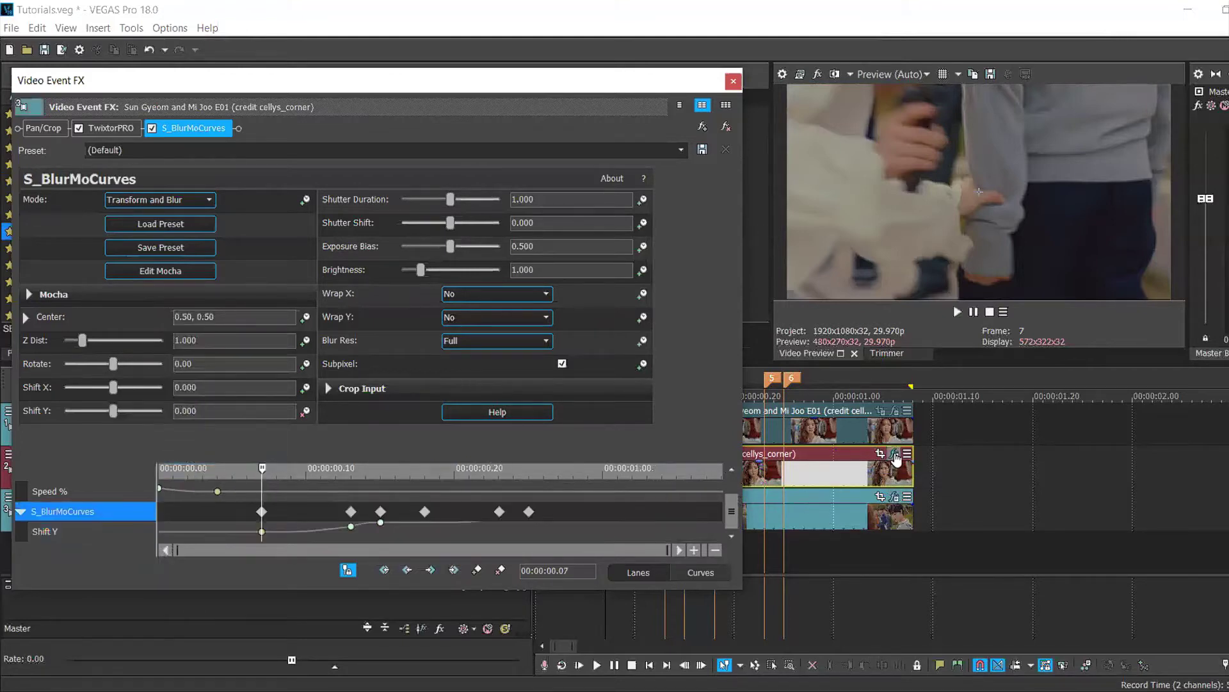
click(896, 455)
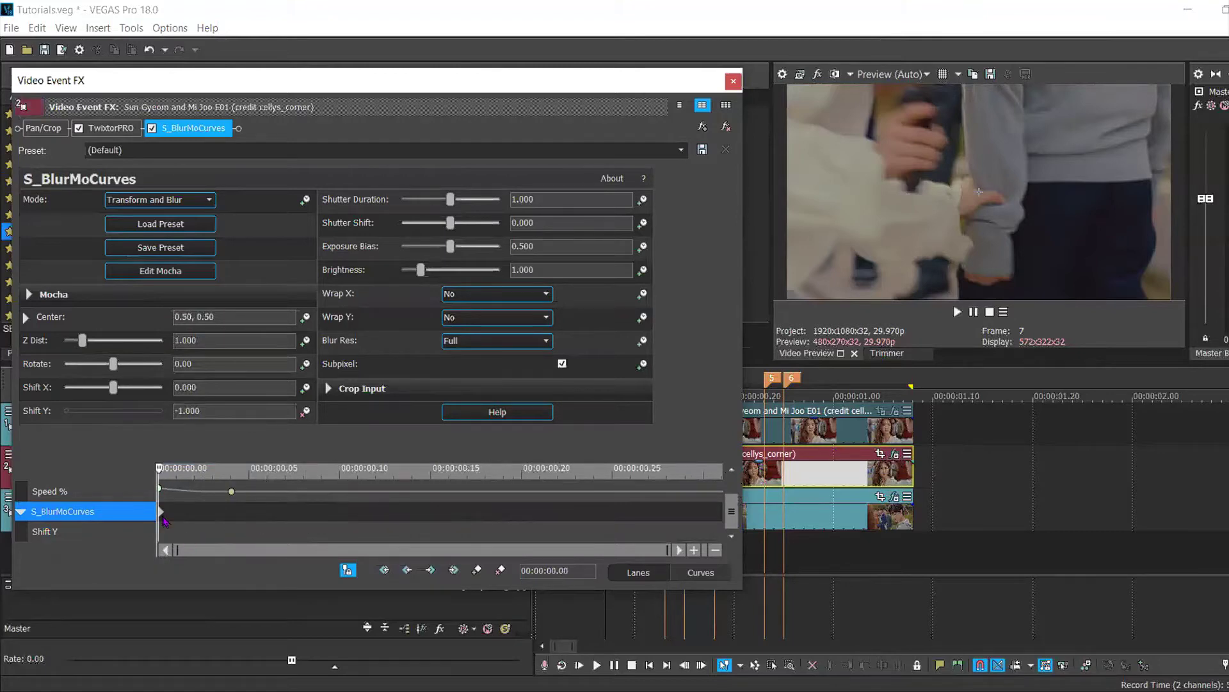
key(space)
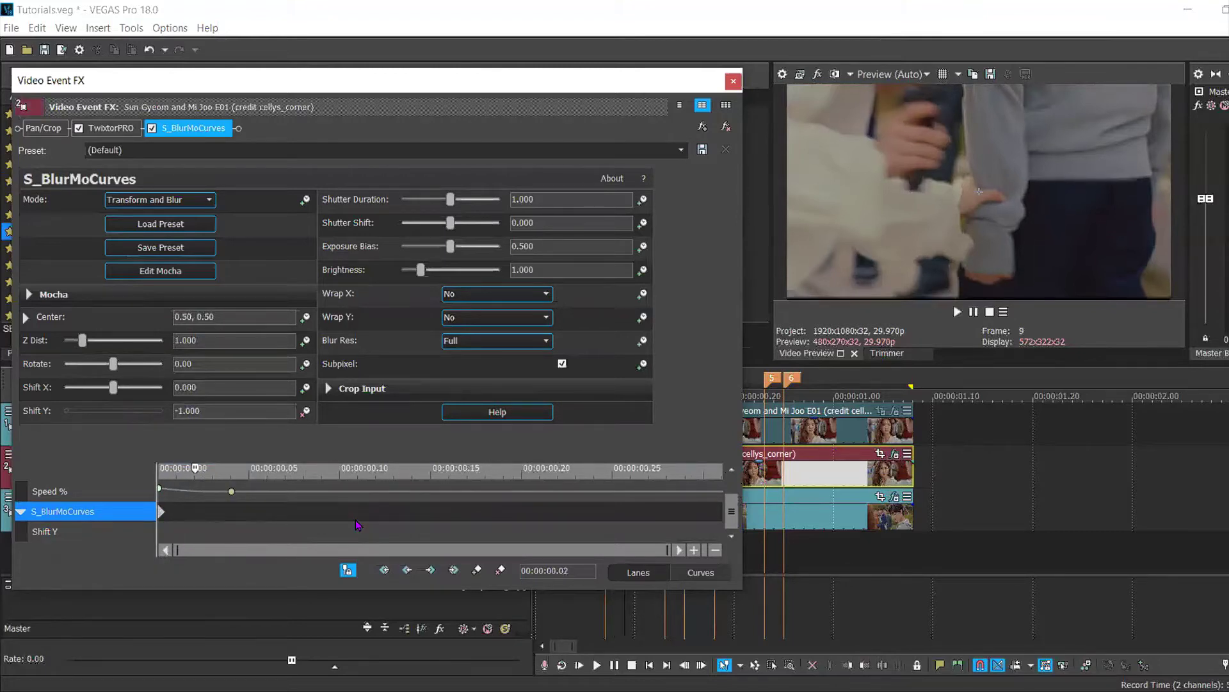
double_click(181, 411)
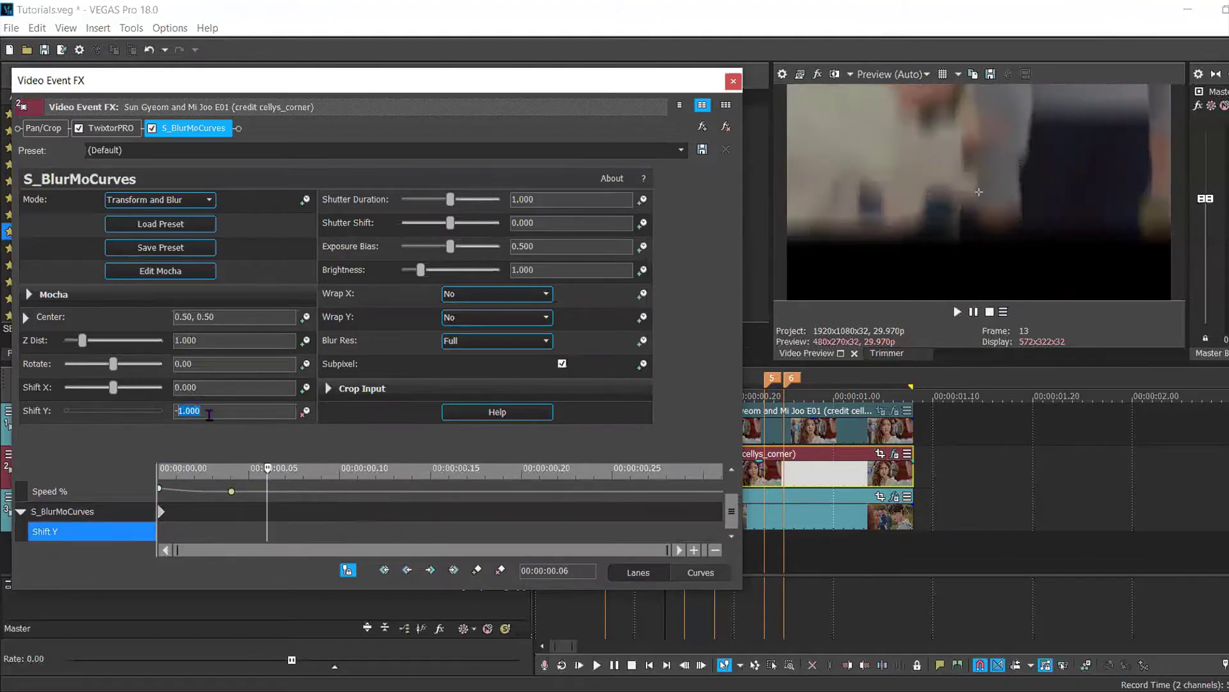
text(0.3)
key(Return)
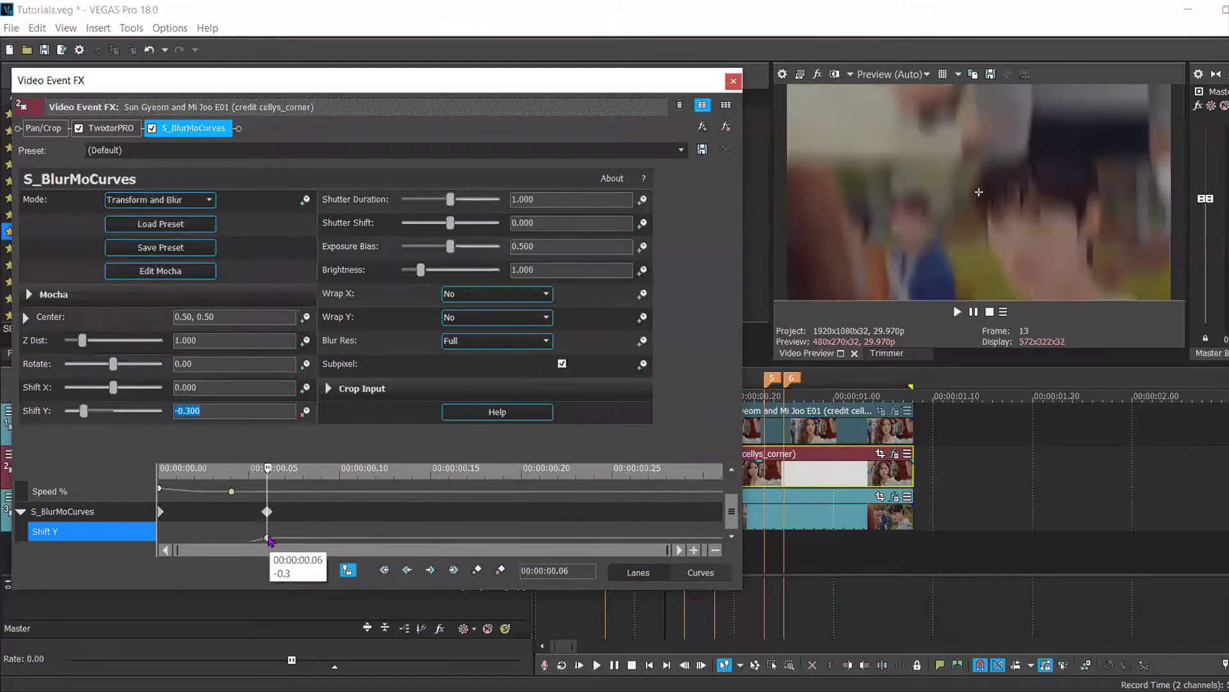
right_click(267, 538)
click(320, 437)
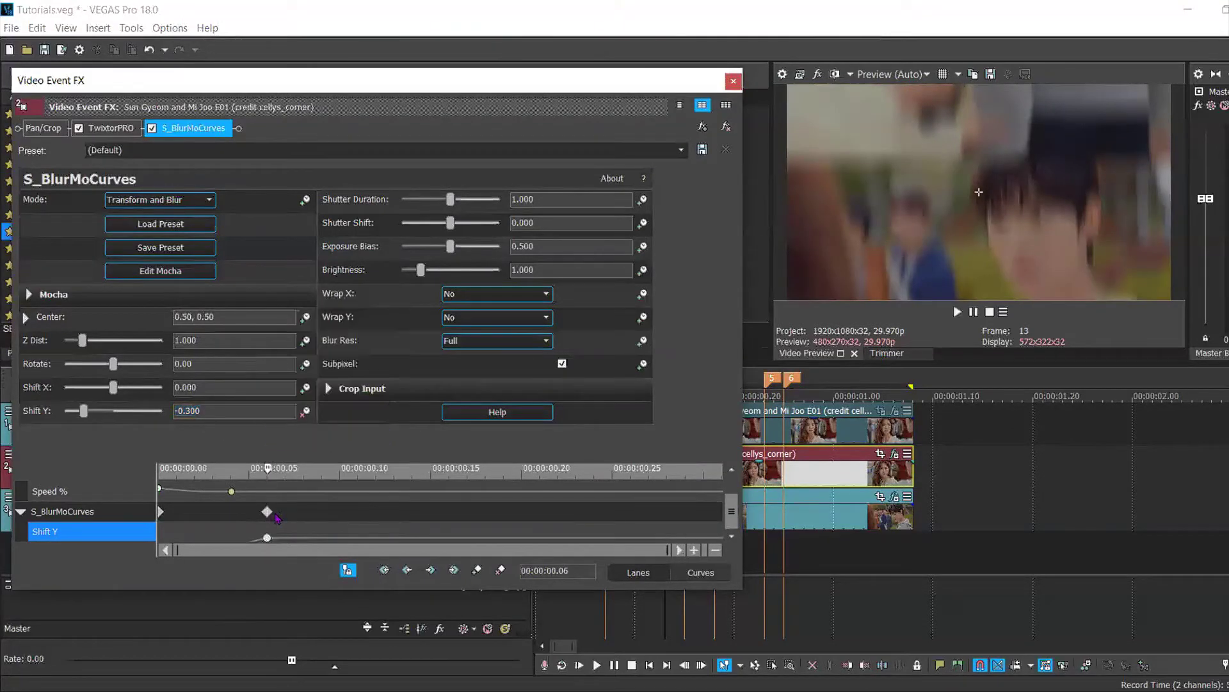
Add a Shift Y keyframe of -0.2 at 00:00:00.08 on the middle clip and set its interpolation to Fast Fade.
click(267, 510)
key(Right)
key(Right)
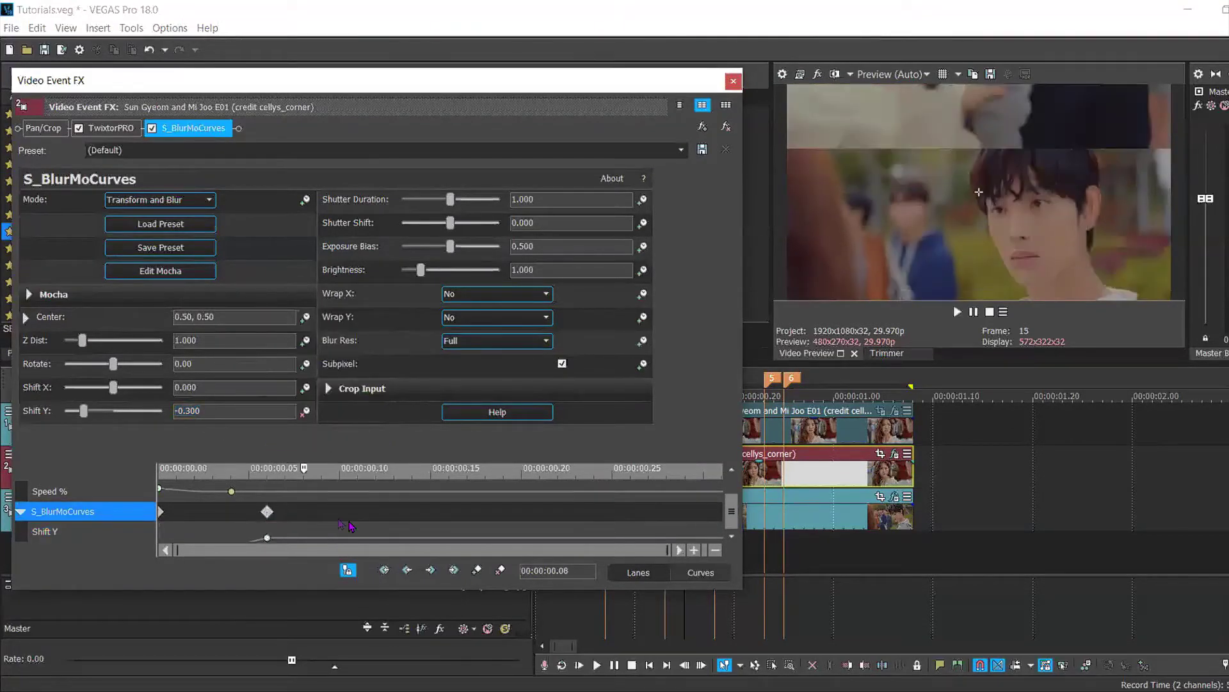
click(186, 413)
drag(186, 415, 254, 415)
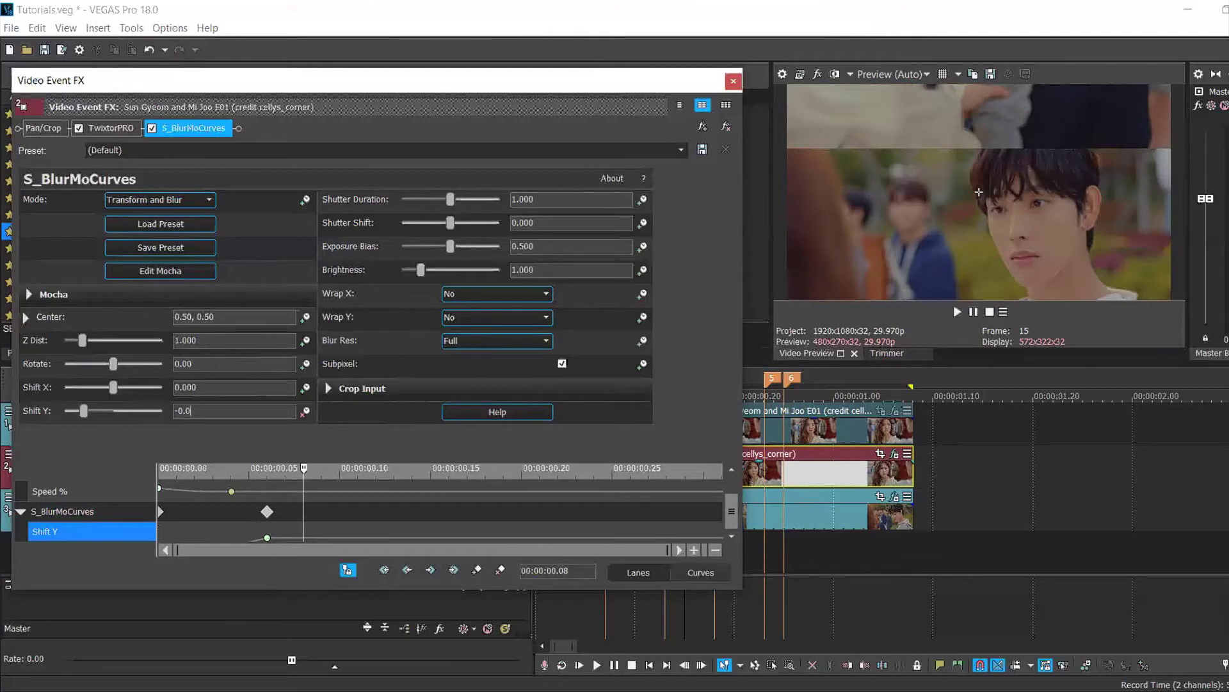
text(2)
key(Return)
mouse_move(305, 538)
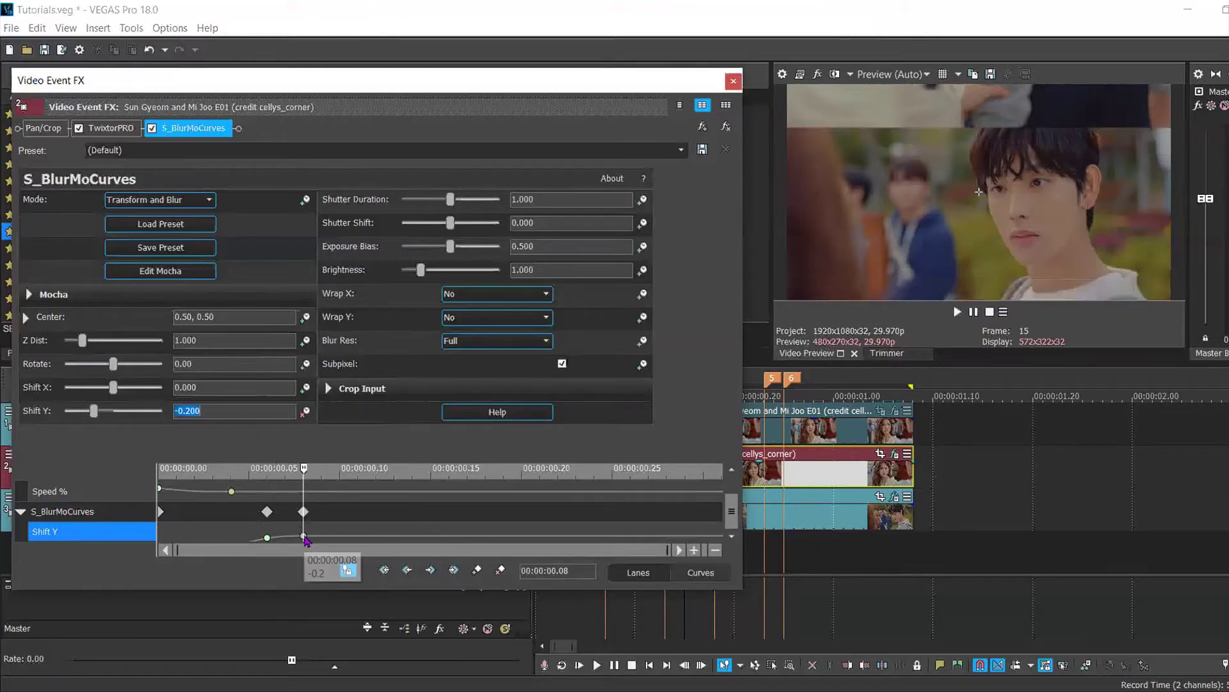
right_click(305, 538)
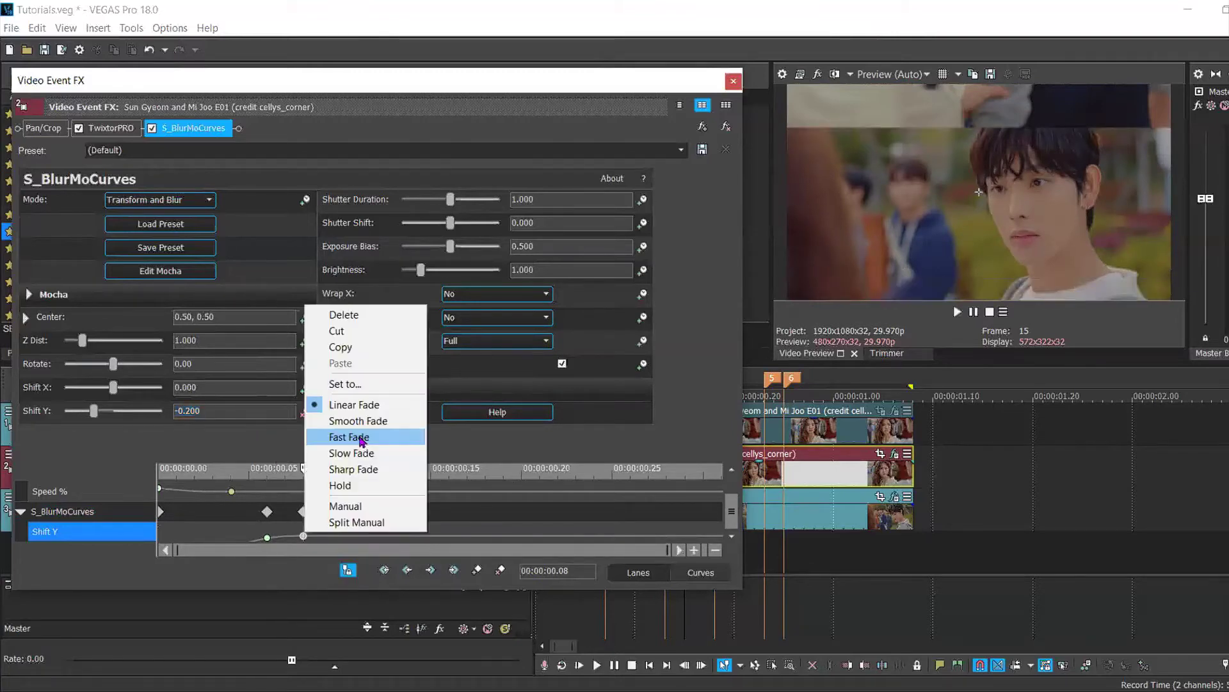
click(357, 434)
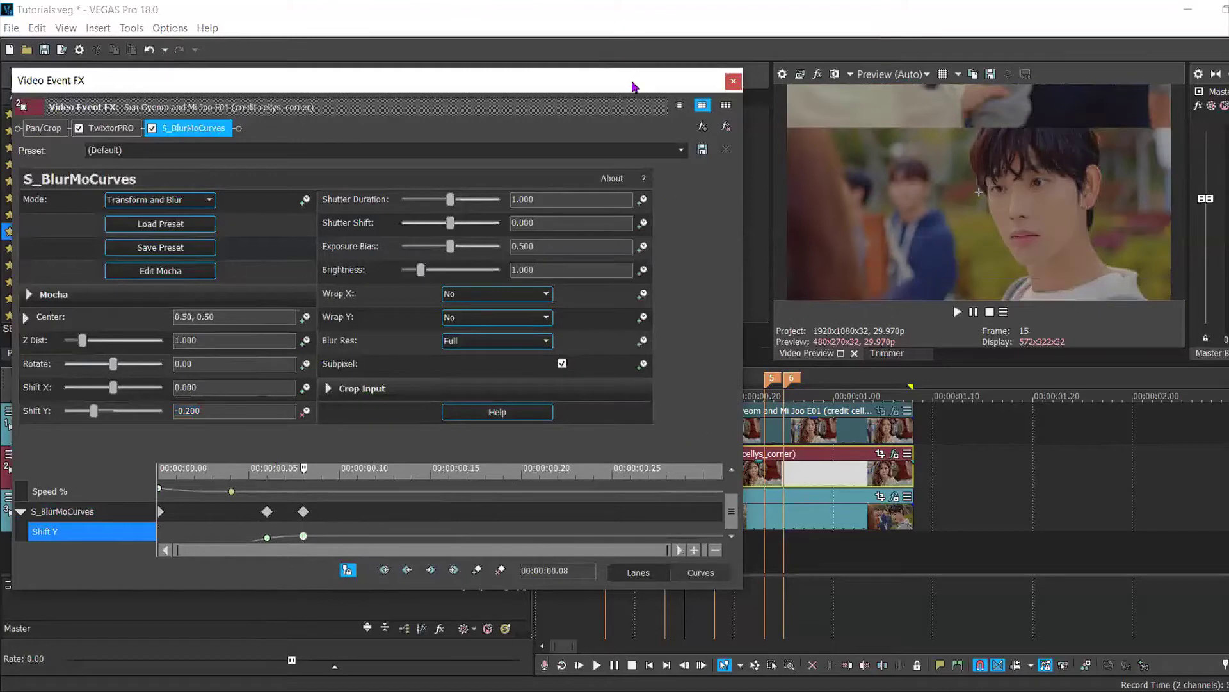
Add a Shift Y keyframe of -0.19 at 00:00:00.11, where the top track's clip starts, with Slow Fade interpolation.
drag(534, 93, 433, 101)
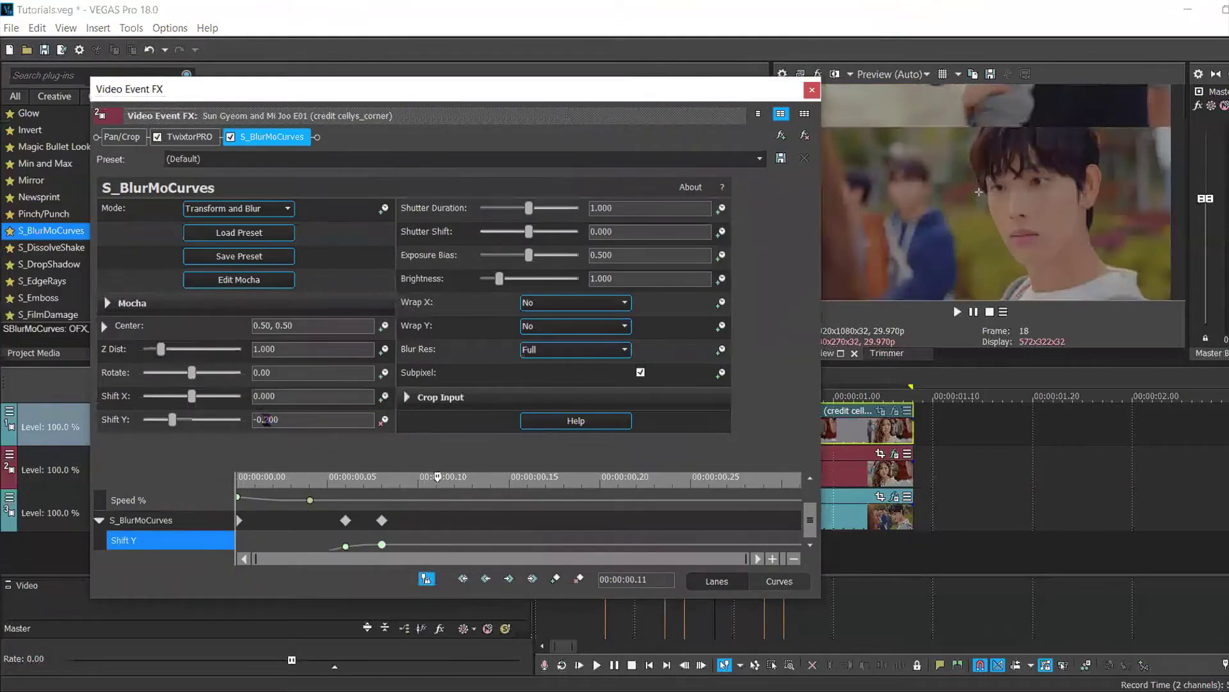
drag(263, 419, 290, 417)
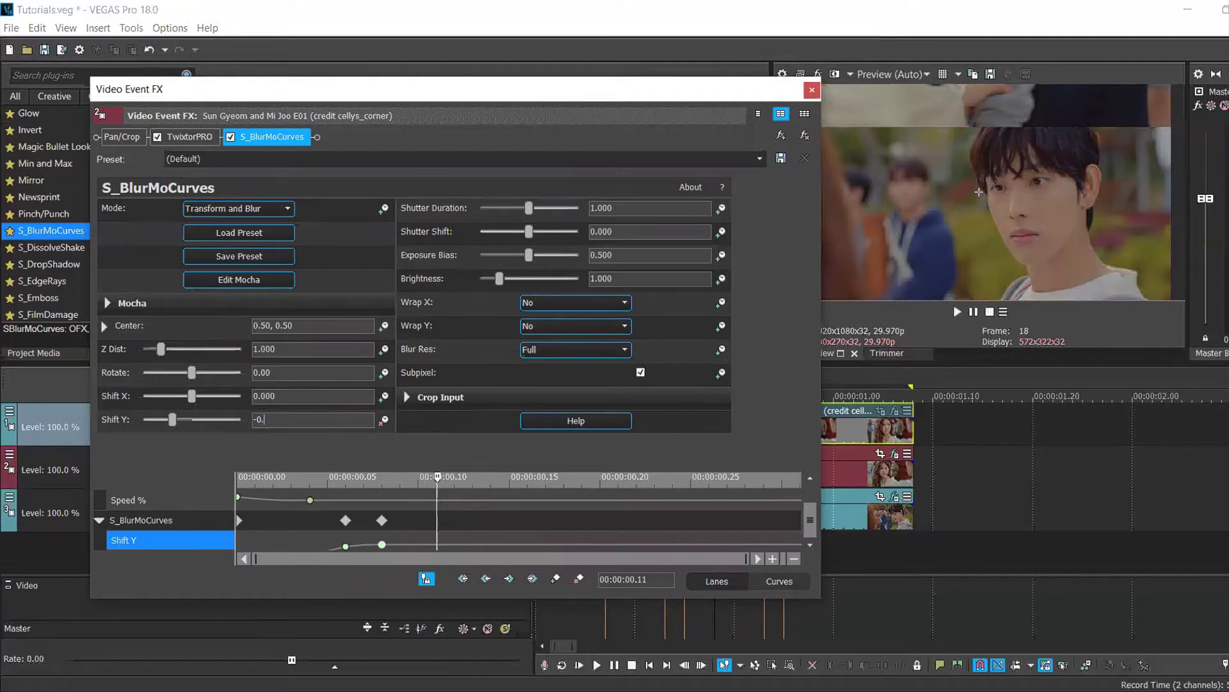
text(190)
key(Return)
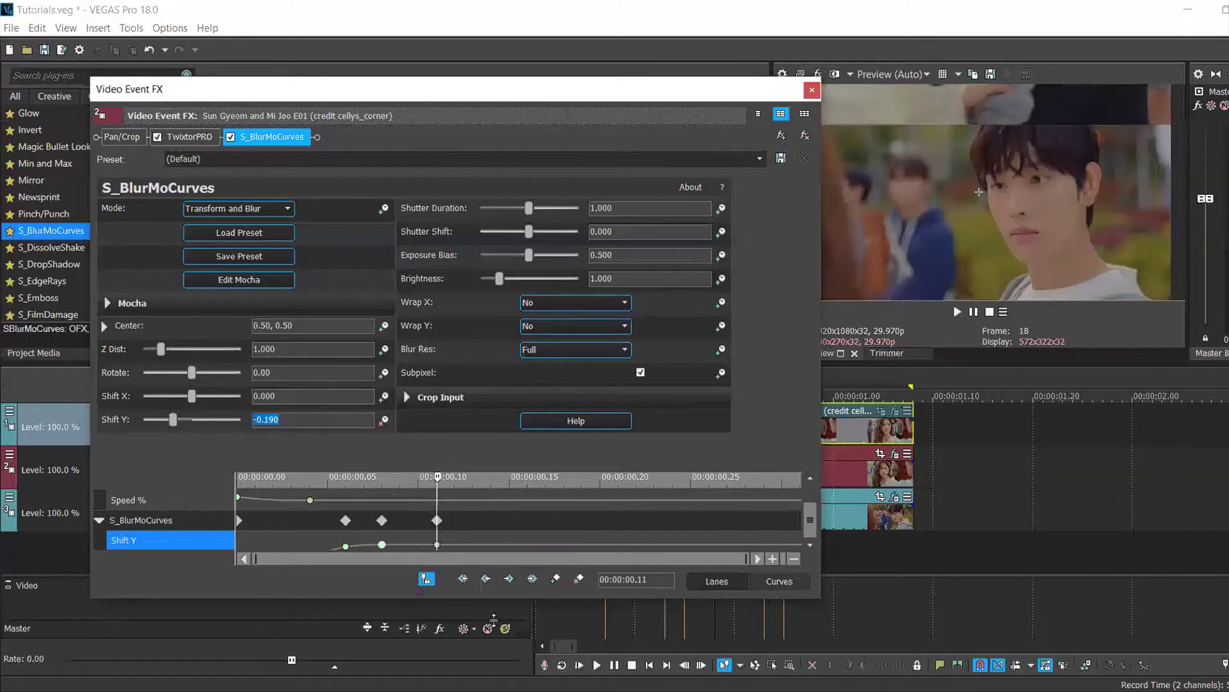
right_click(435, 545)
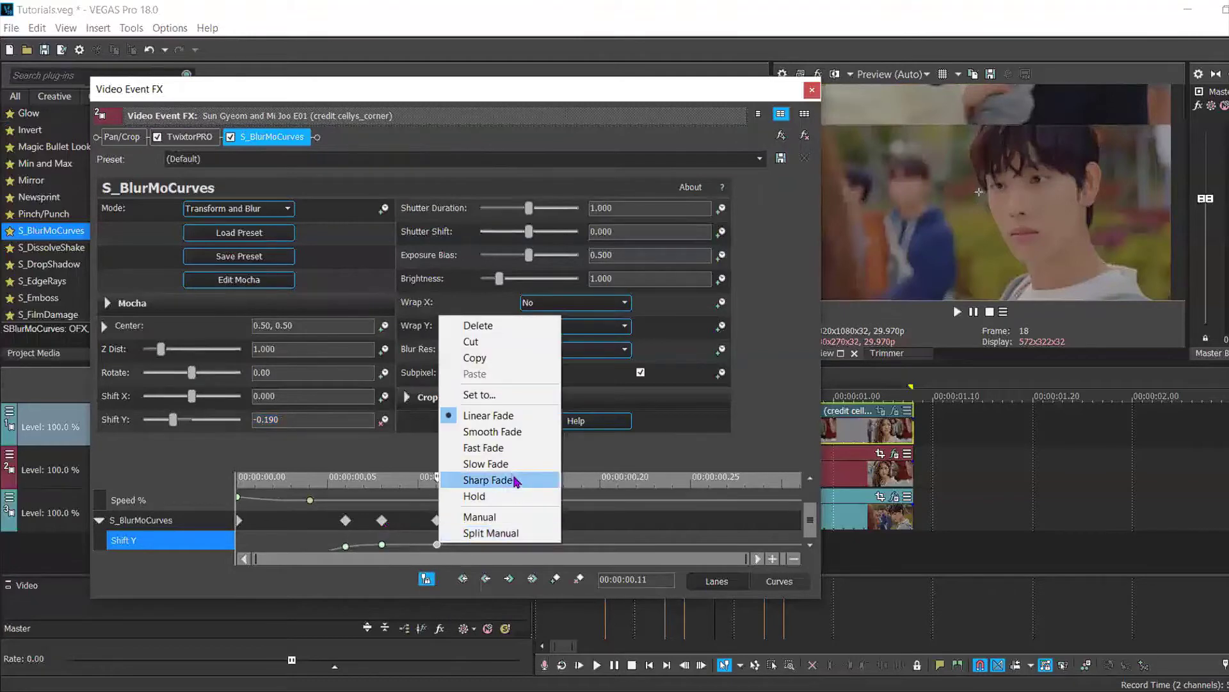
click(477, 464)
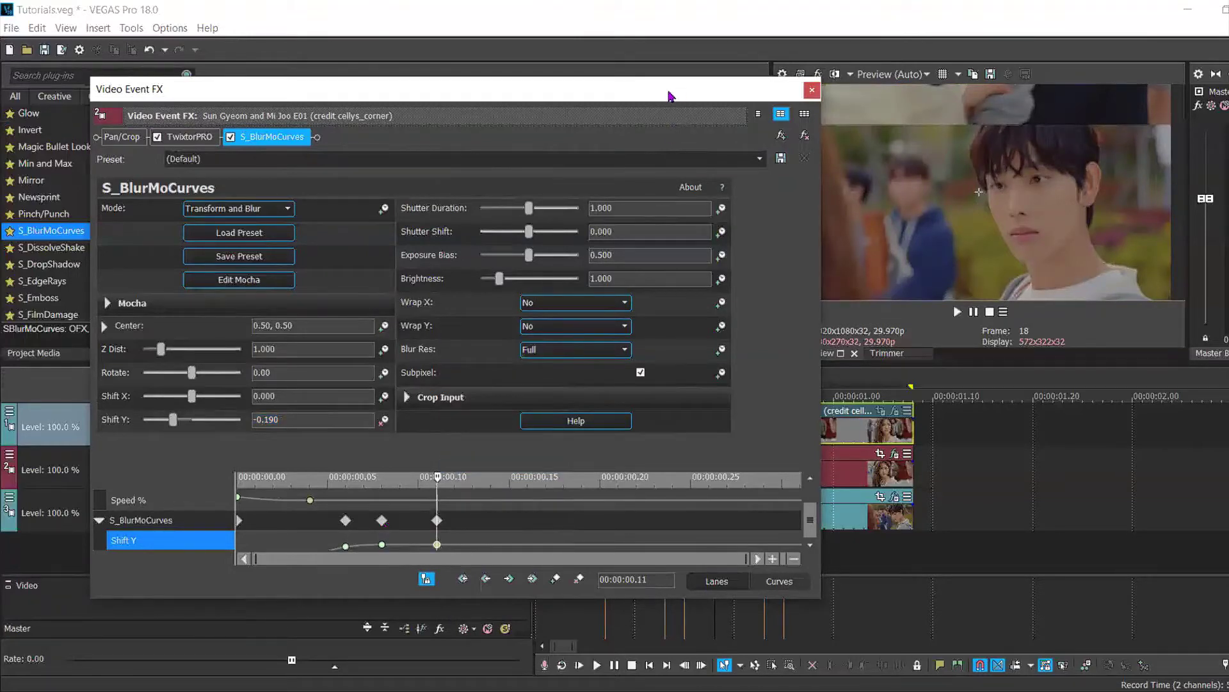
Add a Shift Y keyframe of 0 at 00:00:00.16 on the middle clip's S_BlurMoCurves effect, with Fast Fade interpolation.
drag(669, 96, 564, 107)
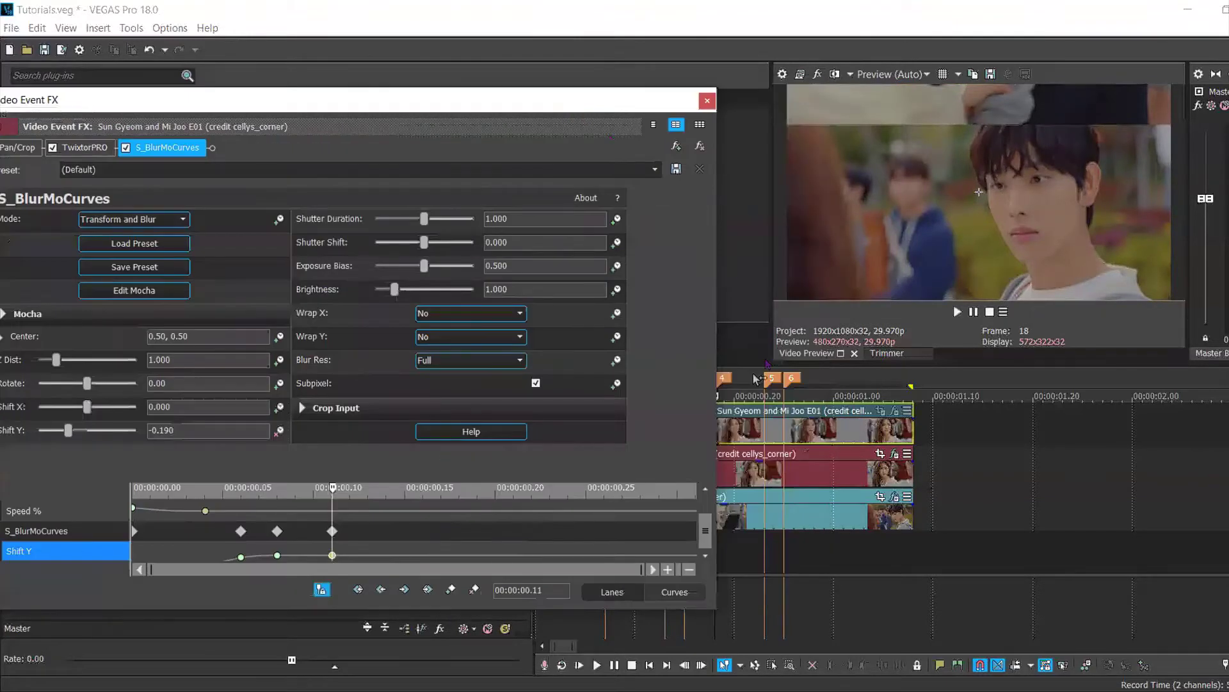
click(334, 530)
key(Right)
key(Right)
key(Right)
key(Right)
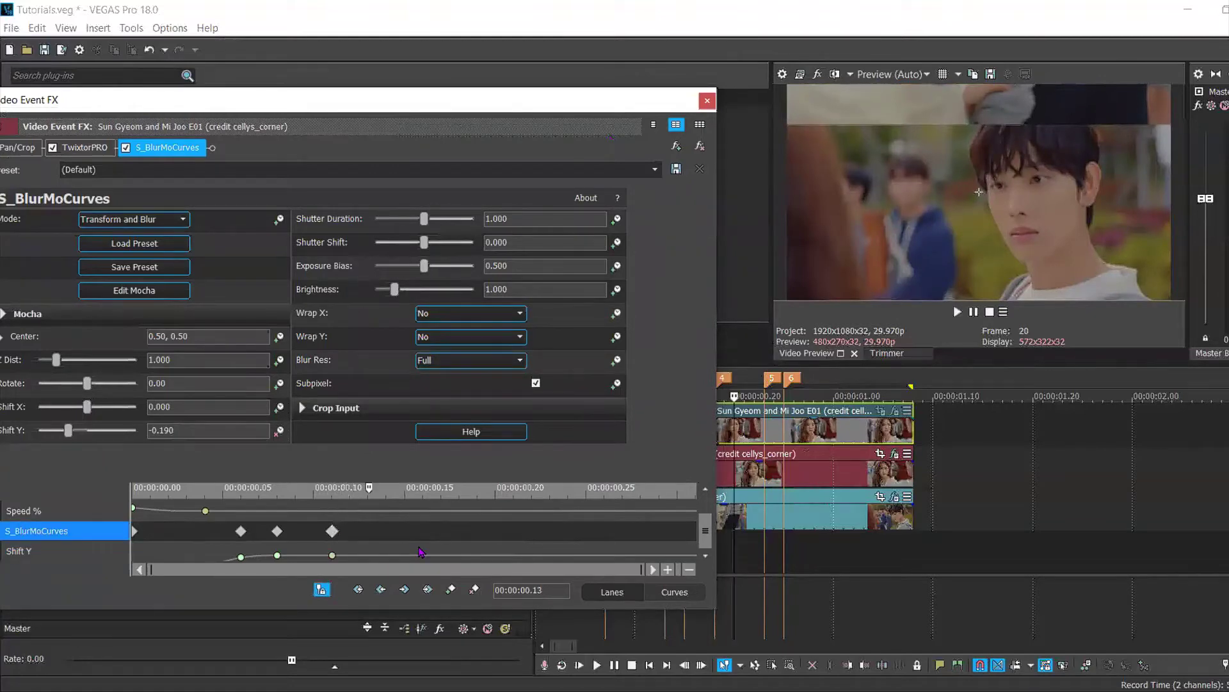
click(423, 552)
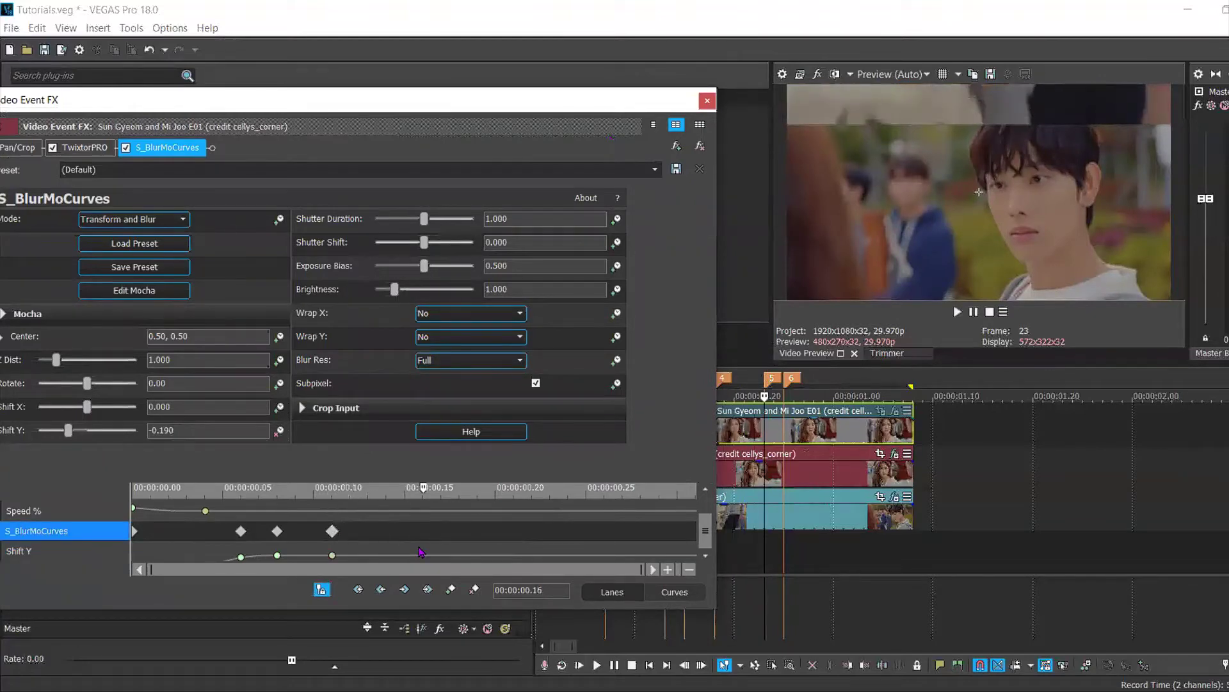
double_click(161, 428)
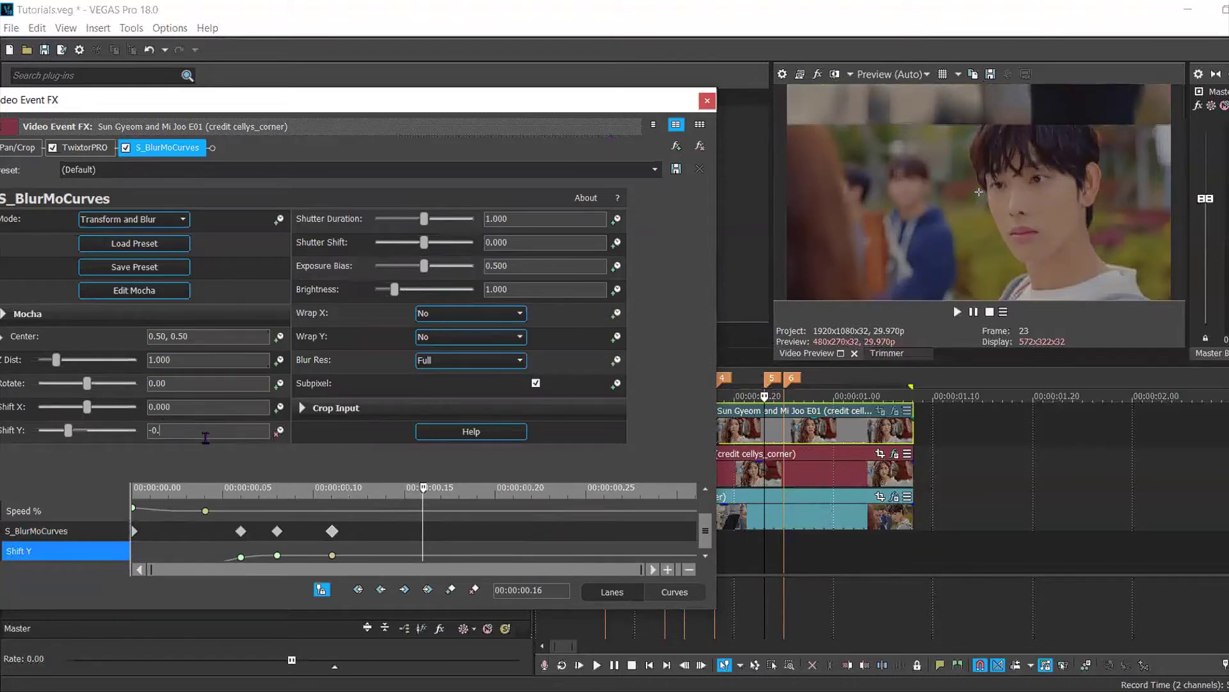
text(-0)
key(Return)
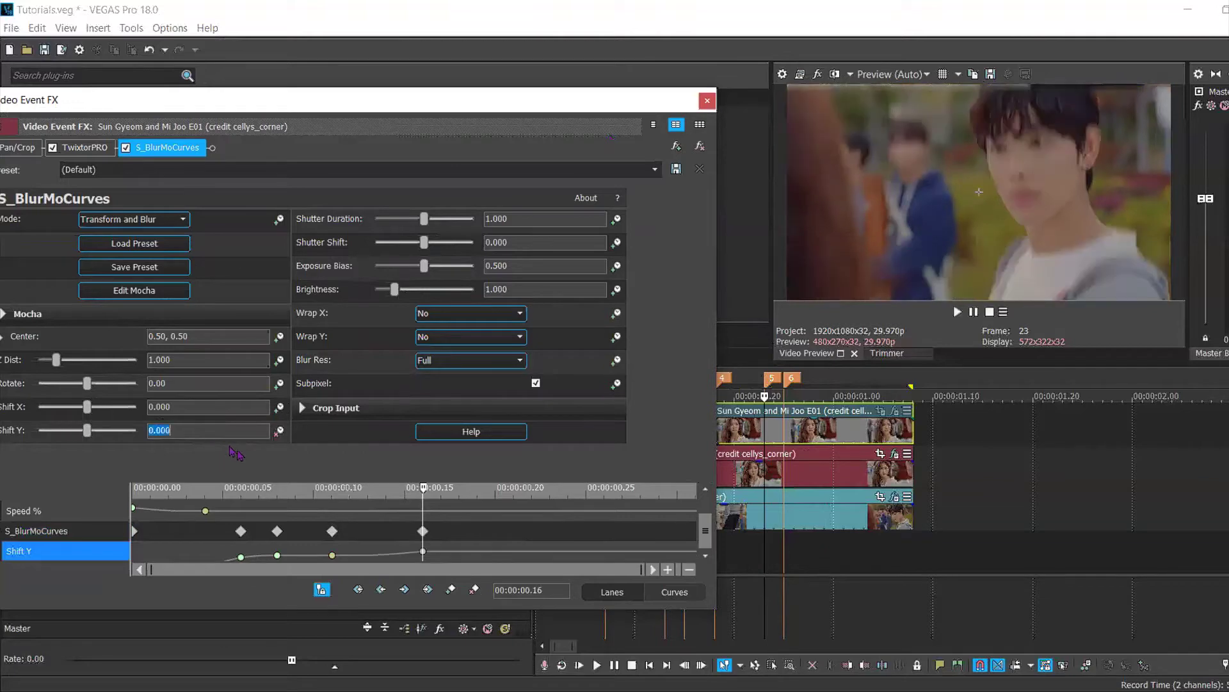
right_click(426, 554)
click(486, 459)
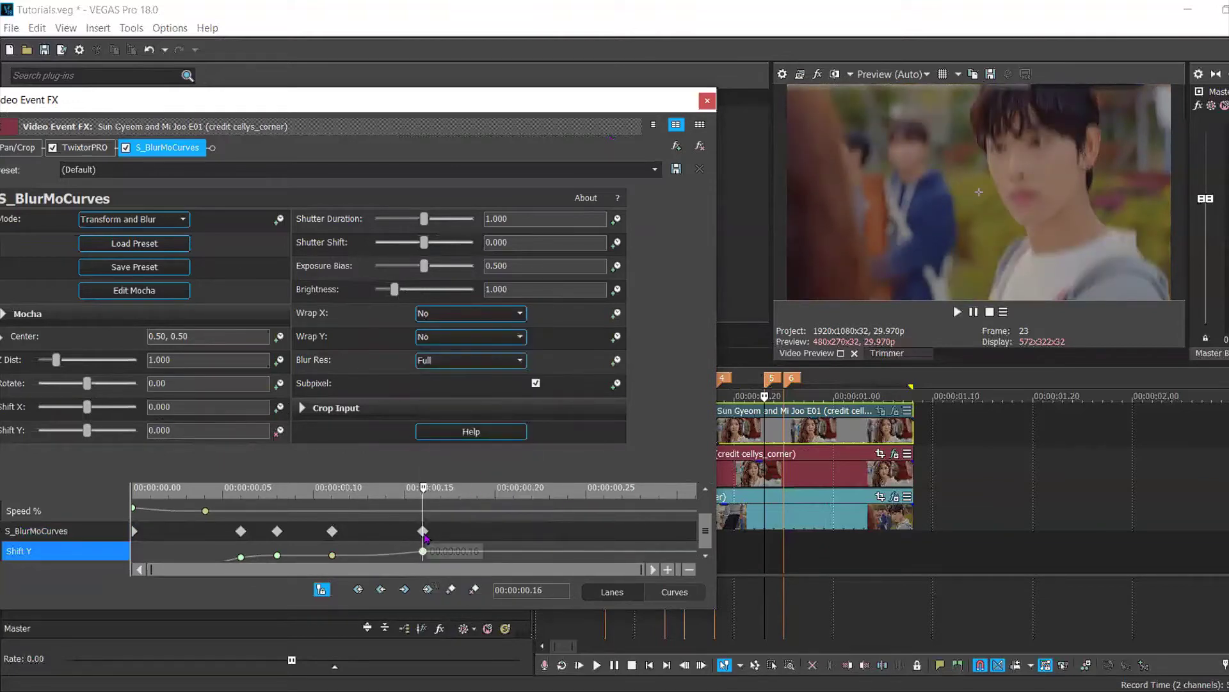
Add a Shift Y keyframe of 0.5 at 00:00:00.18 on the middle clip and set its interpolation to Fast Fade.
click(425, 534)
key(Right)
key(Right)
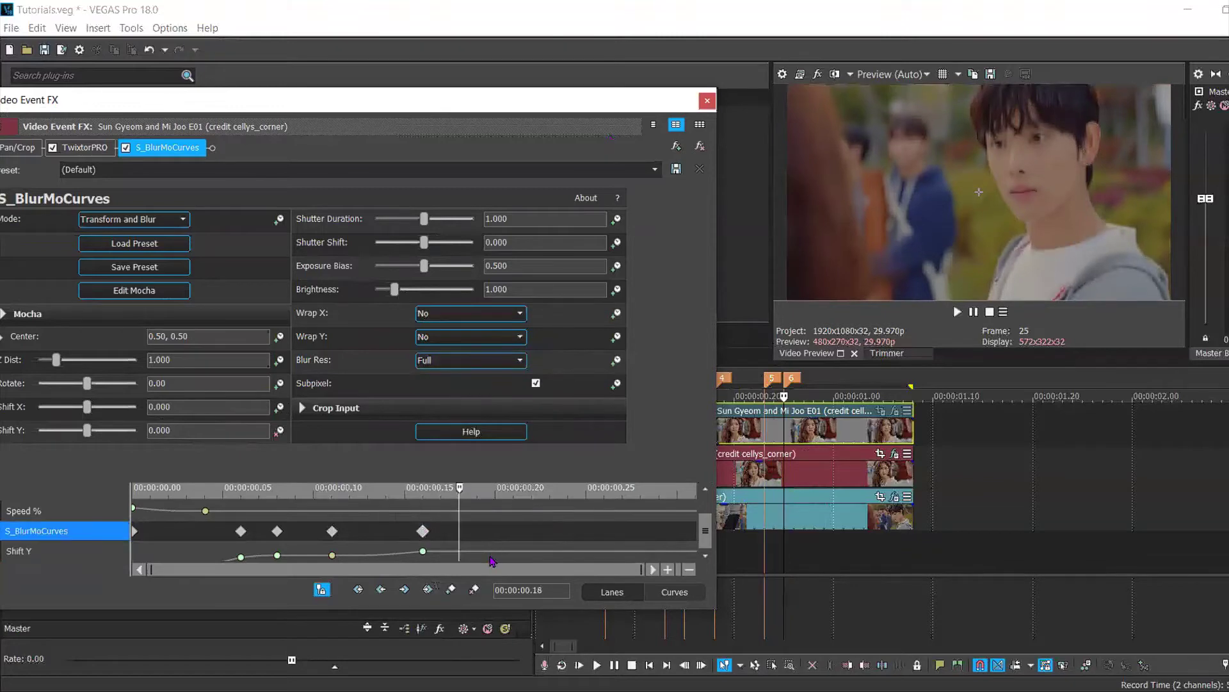
click(159, 430)
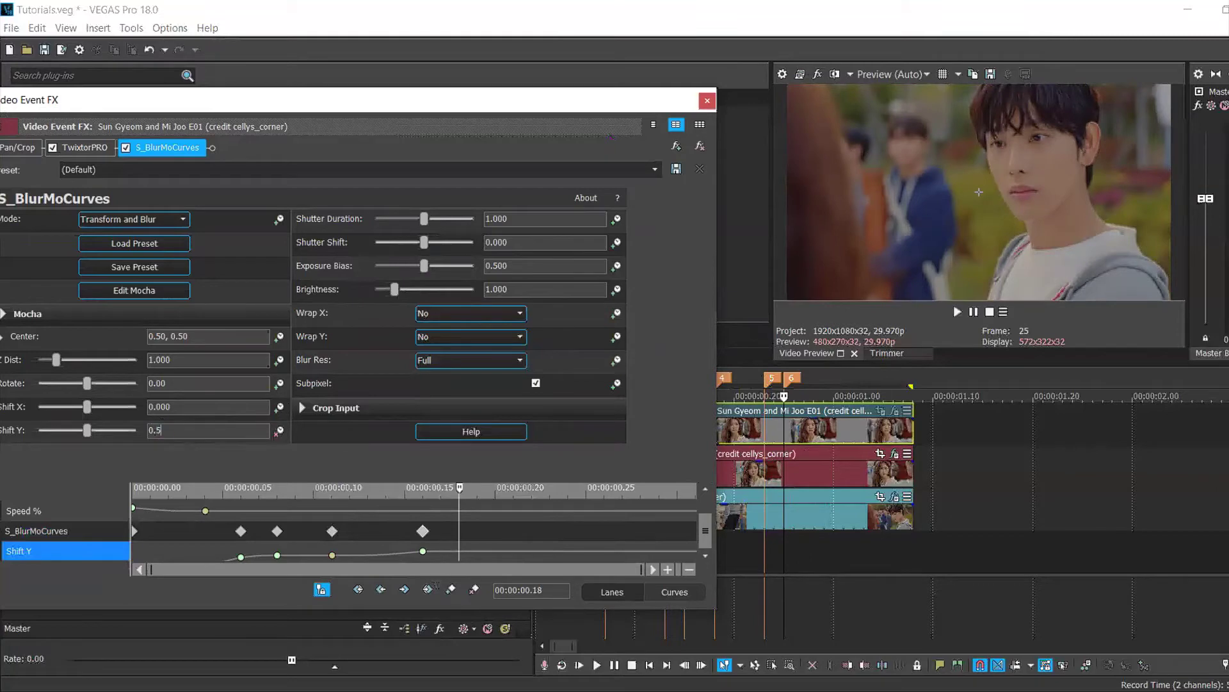
text(0.5)
key(Return)
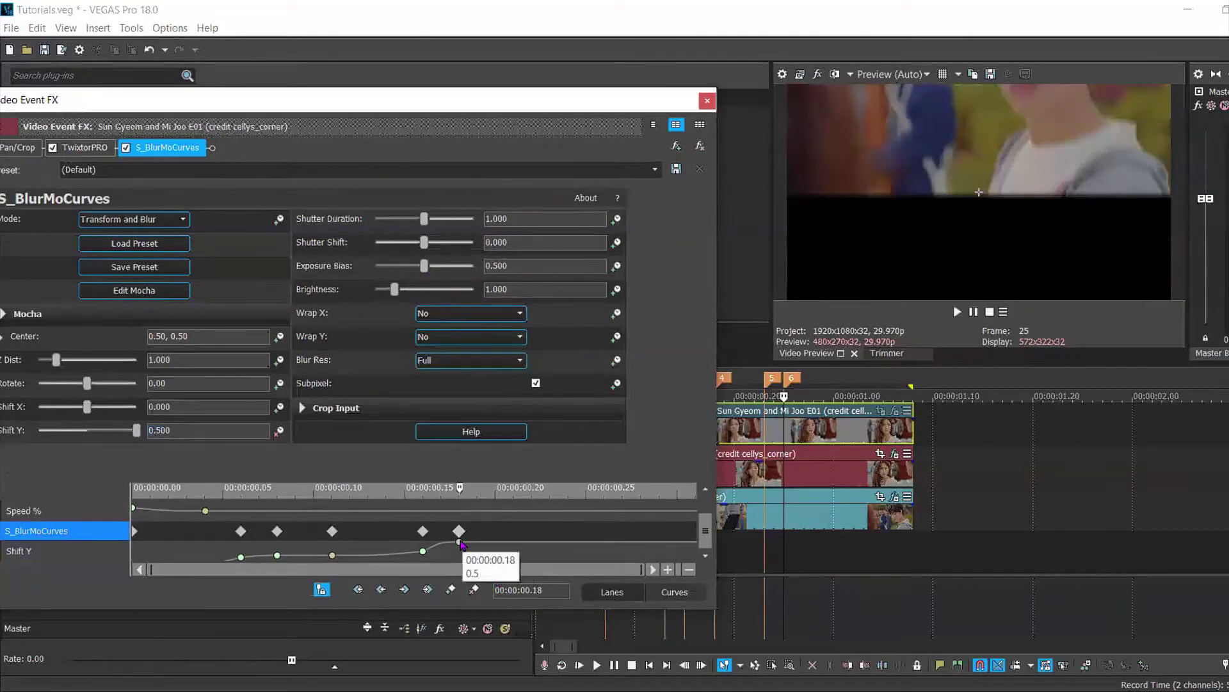
right_click(459, 543)
click(460, 542)
right_click(460, 543)
click(519, 448)
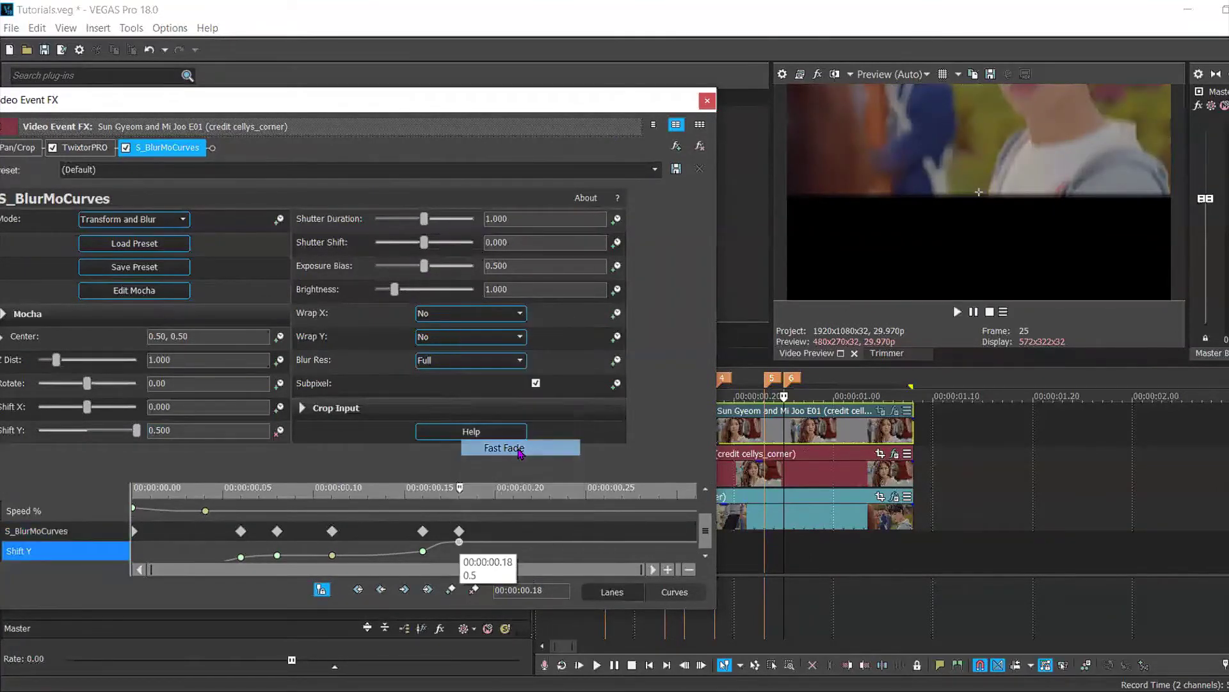
Add a Shift Y keyframe of 0.55 at the middle clip's end, 00:00:01.01, and close its effect settings.
drag(507, 552, 753, 549)
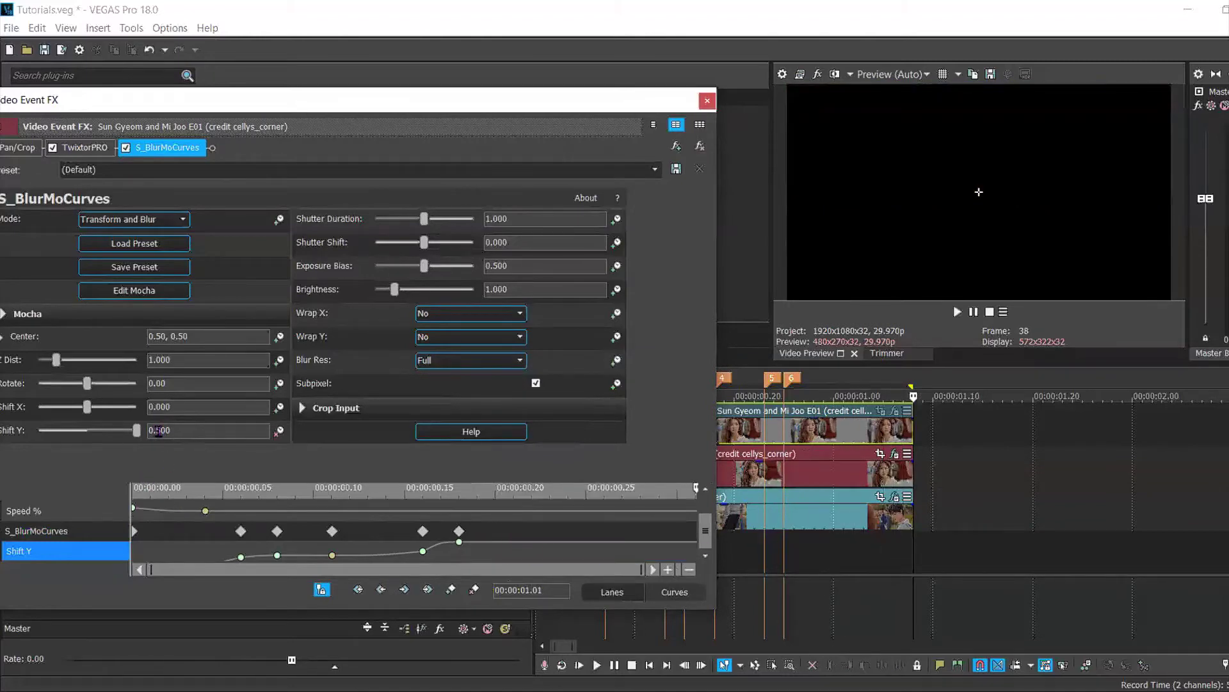
drag(158, 431, 182, 432)
text(55)
key(Return)
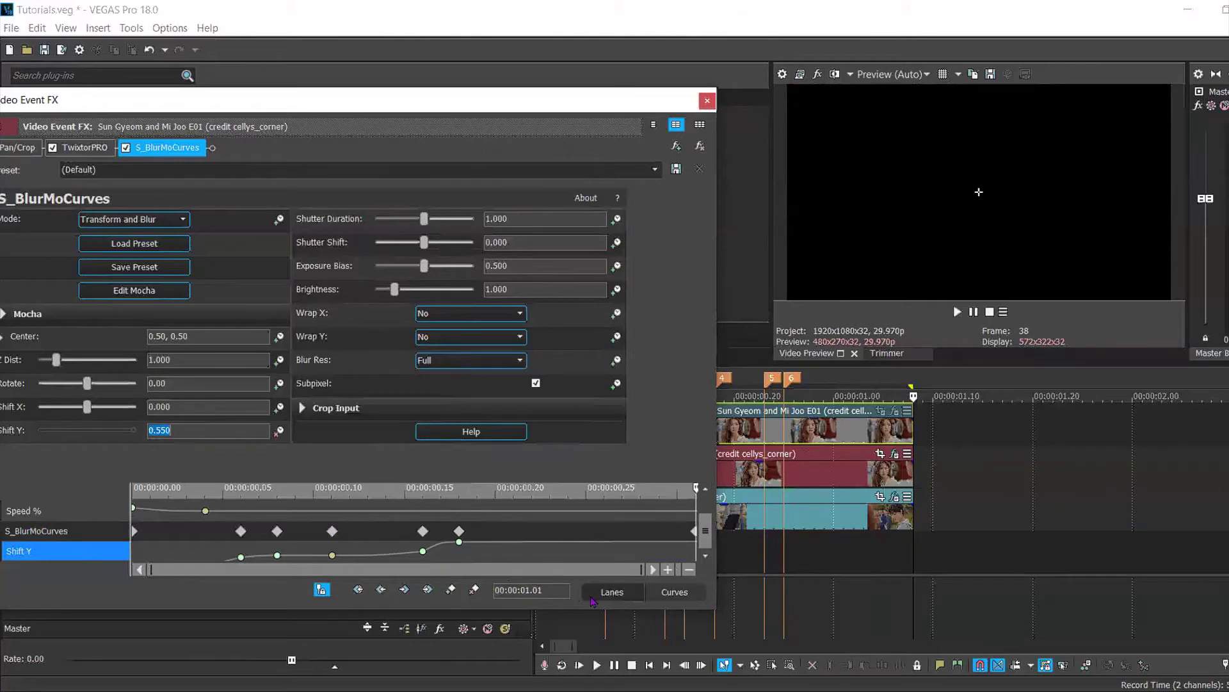
click(697, 550)
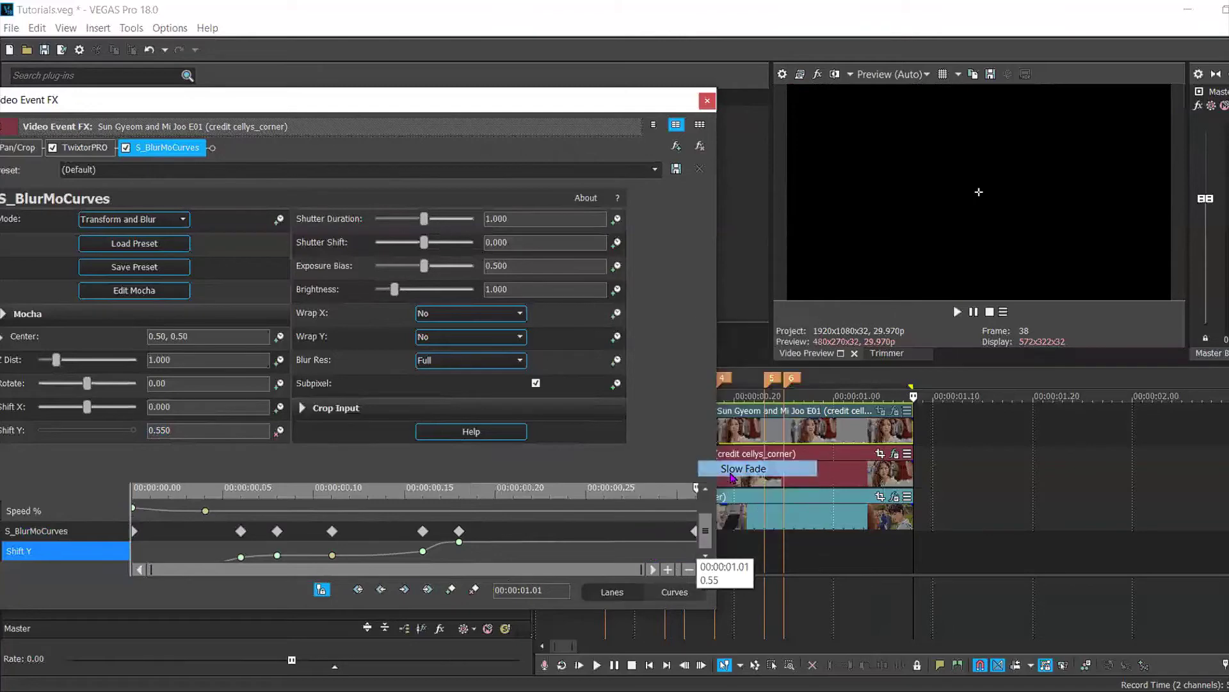
click(707, 100)
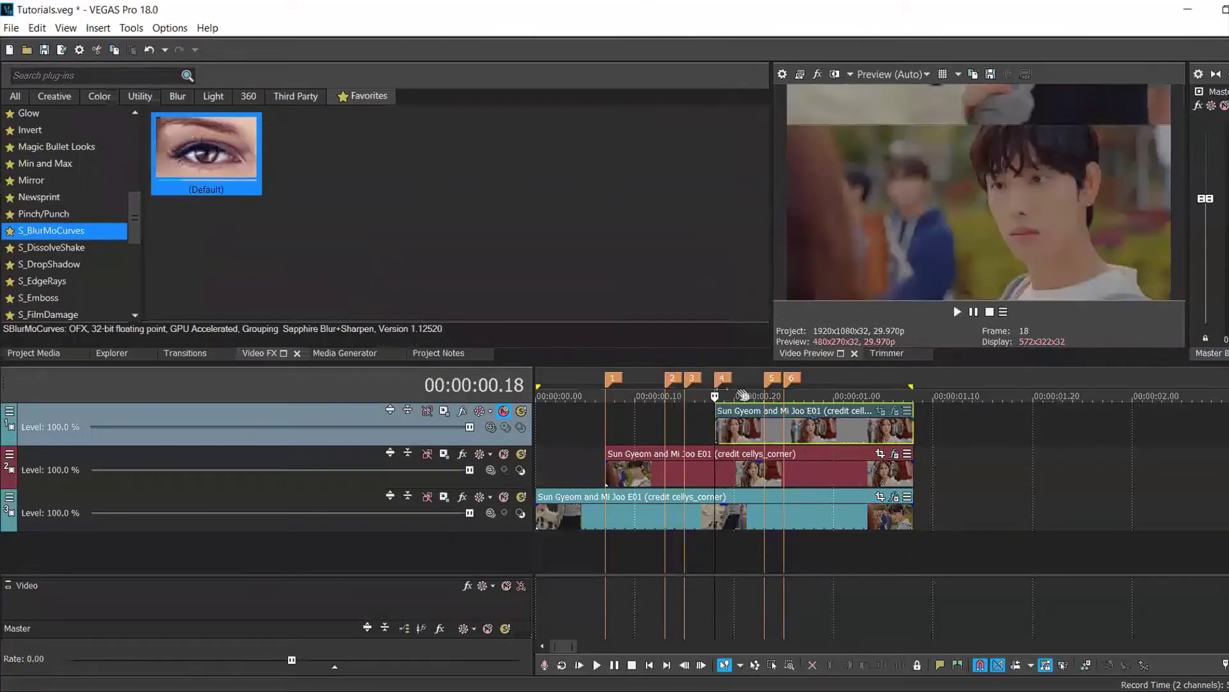
Play back the timeline range from the start to the top clip's beginning at 00:00:00.18 to check the motion.
drag(714, 375, 384, 398)
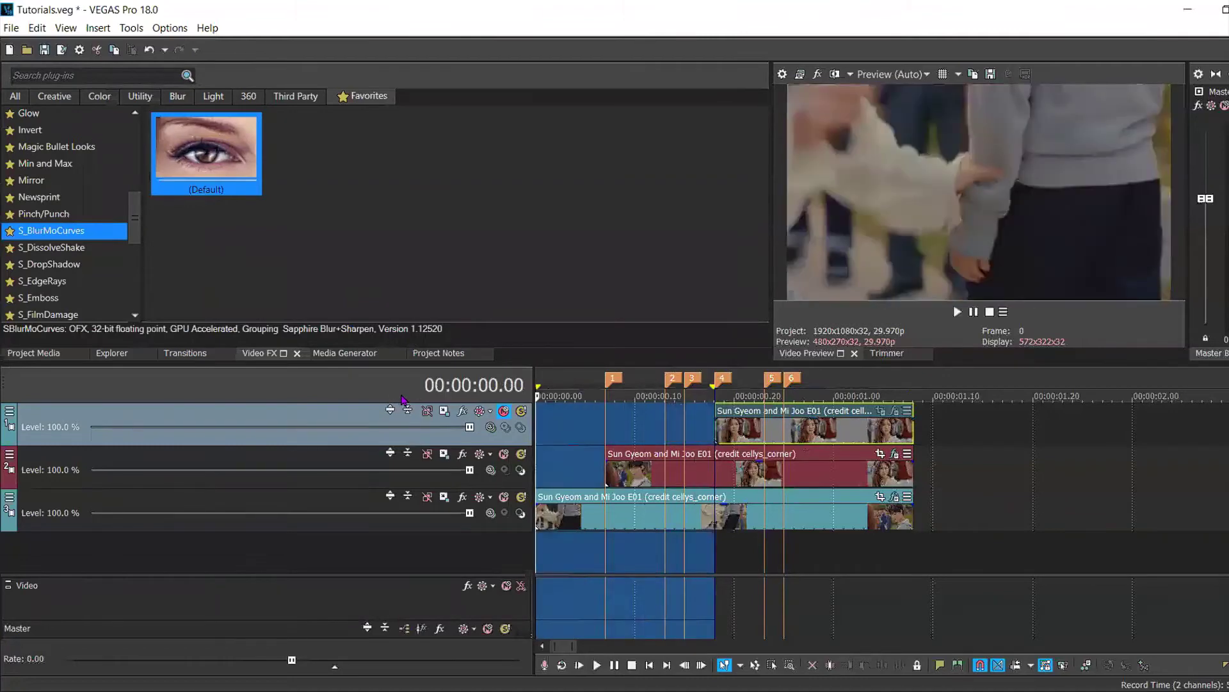
key(space)
key(space)
key(space)
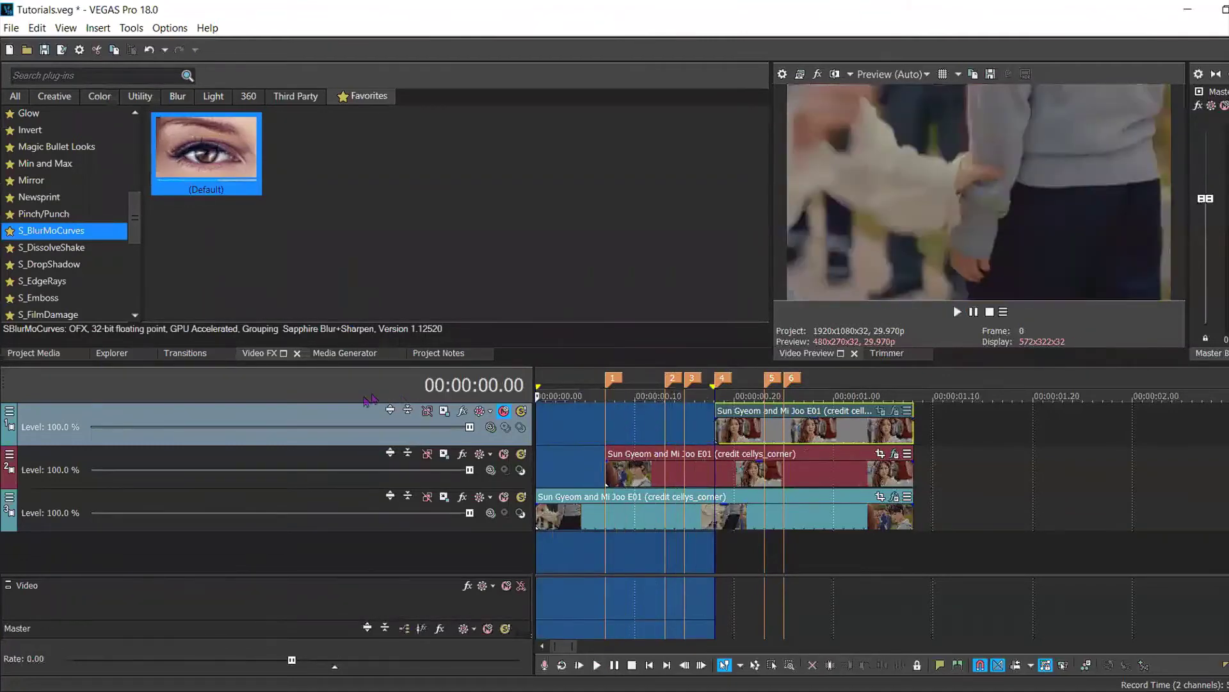
Unmute the top track and apply the default S_BlurMoCurves preset to its clip.
click(717, 424)
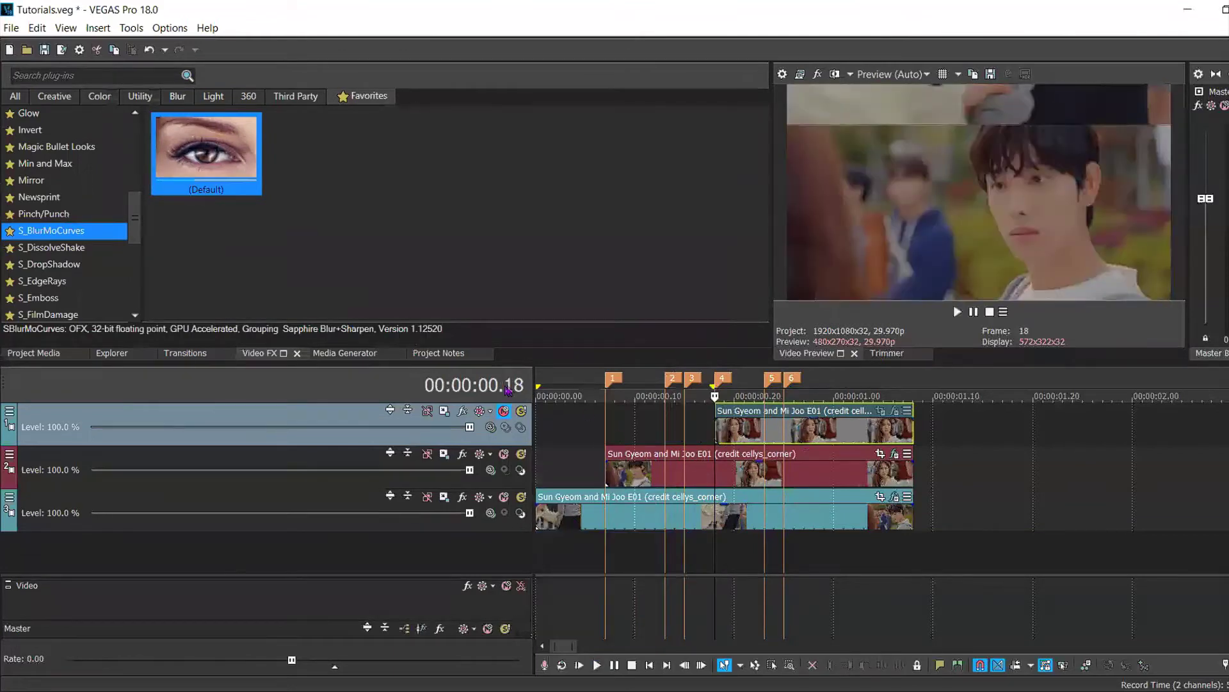
click(504, 410)
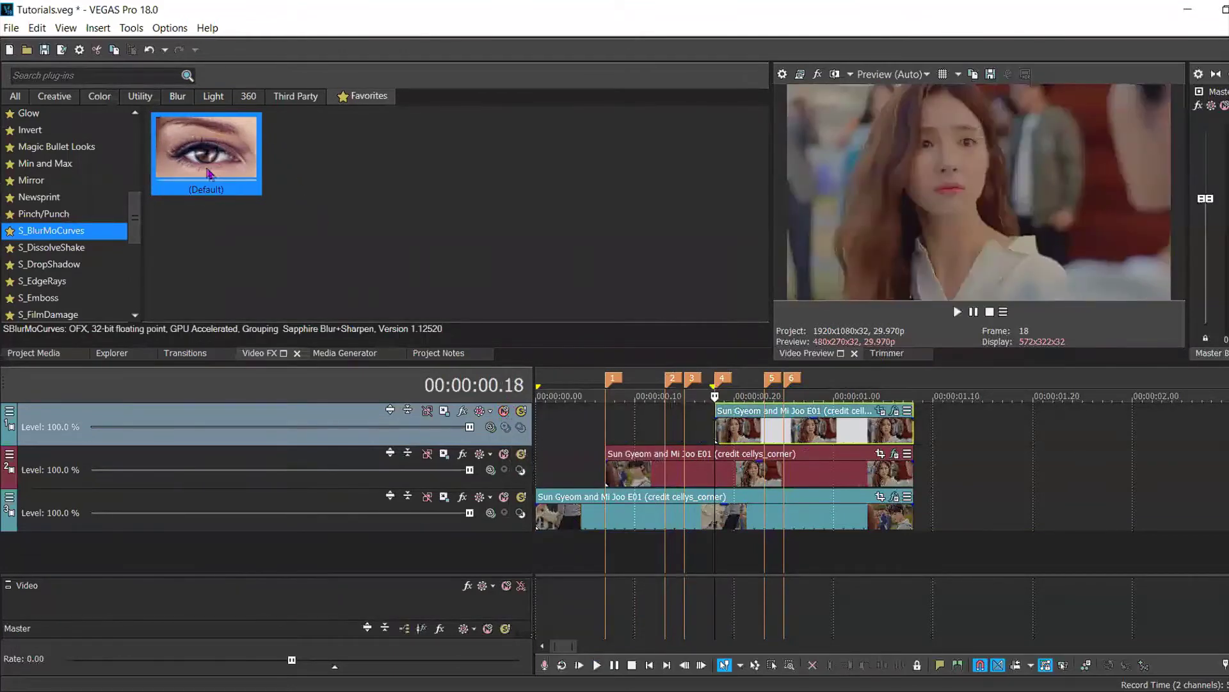
drag(208, 173, 898, 413)
Set the top clip's Shift Y to -1 at 00:00:00.00 and enable animation for that parameter.
drag(183, 428, 134, 429)
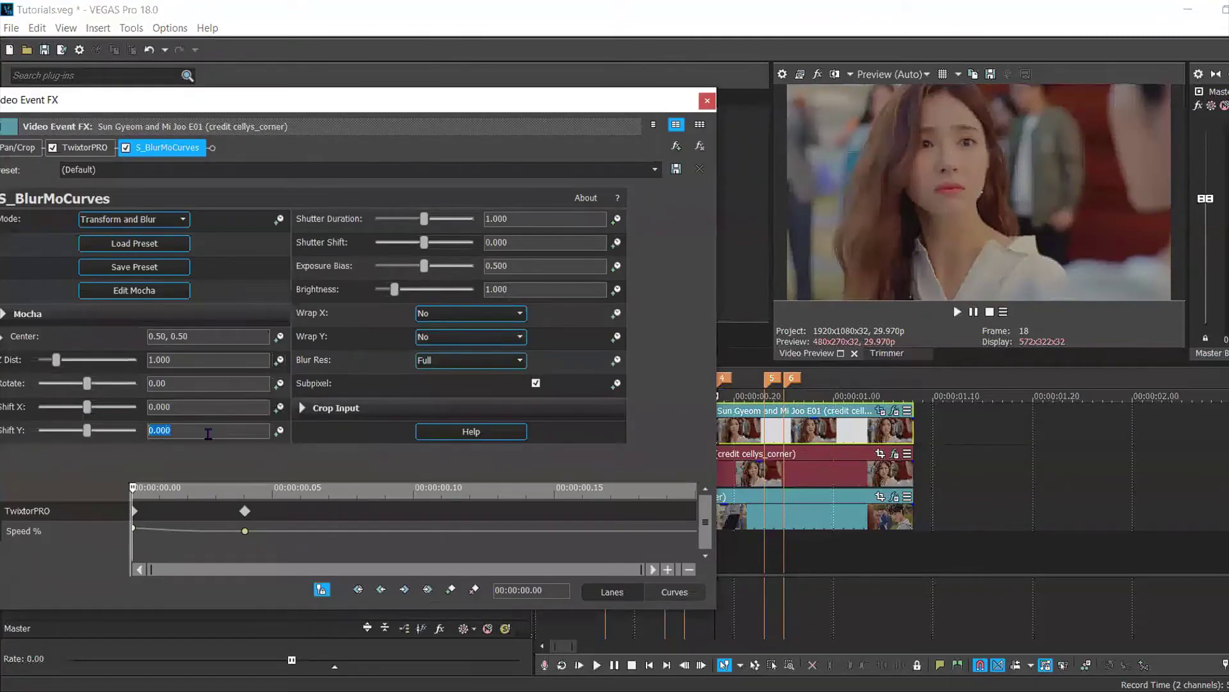
text(-1)
key(Return)
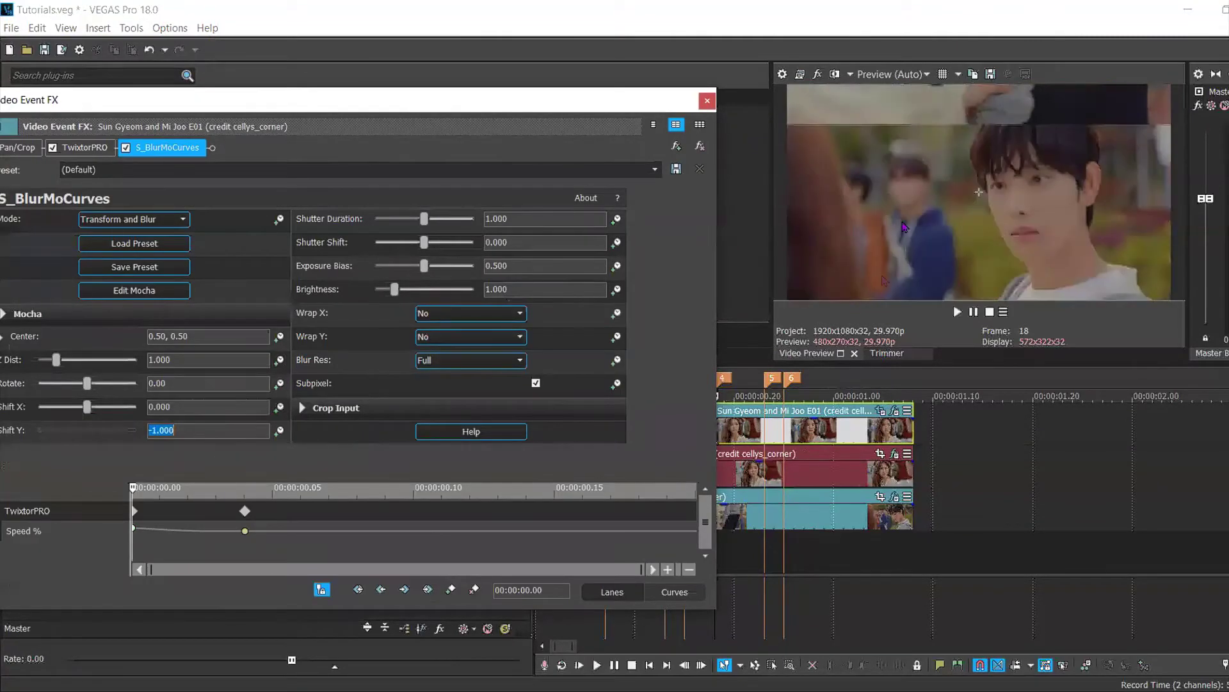
click(279, 431)
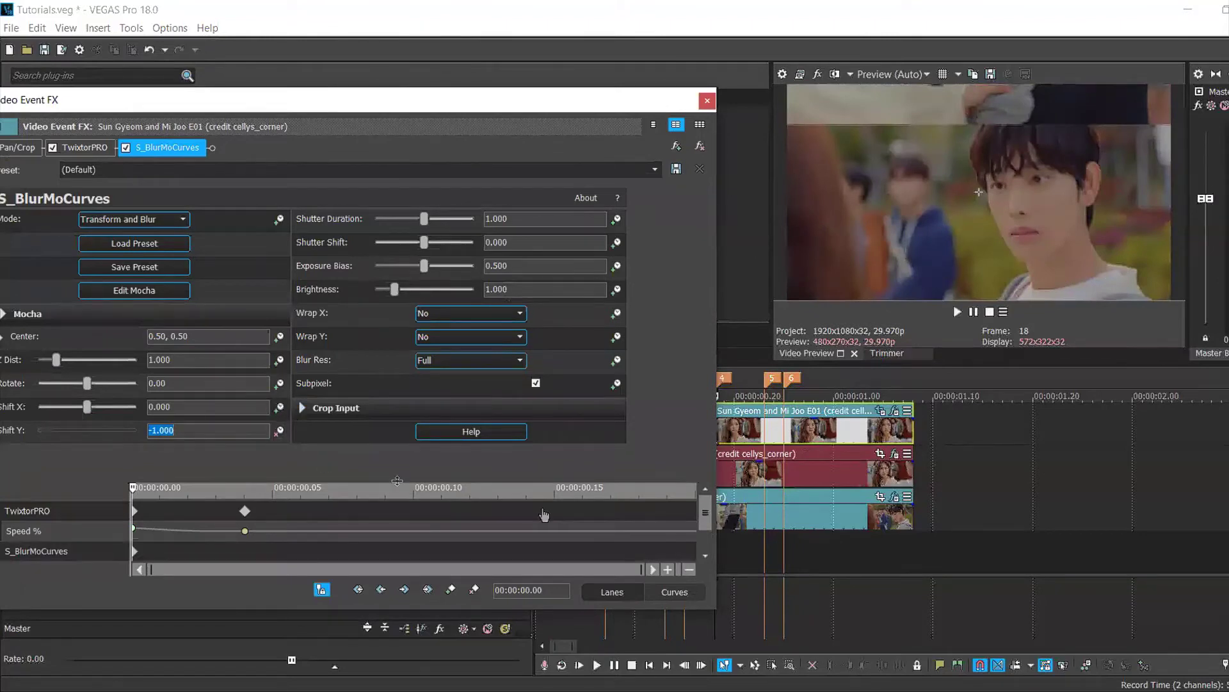
Add a Shift Y keyframe of -0.6 at 00:00:00.05 on the top clip, with Fast Fade interpolation.
click(766, 434)
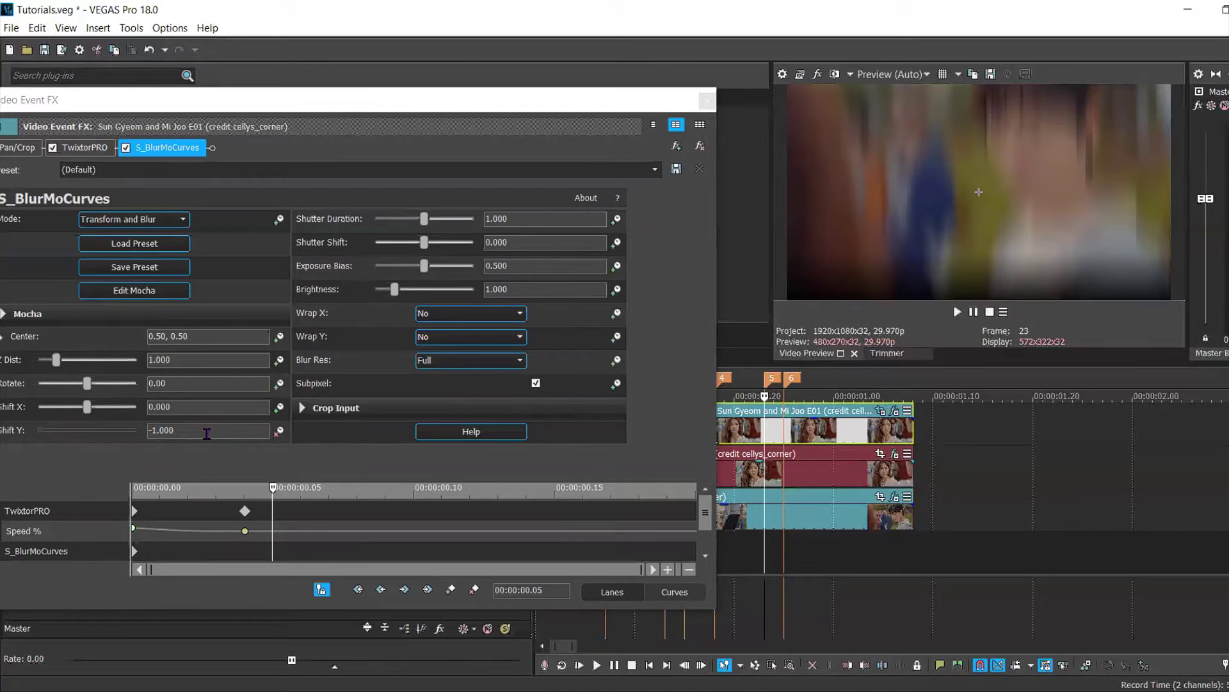
drag(207, 434, 153, 429)
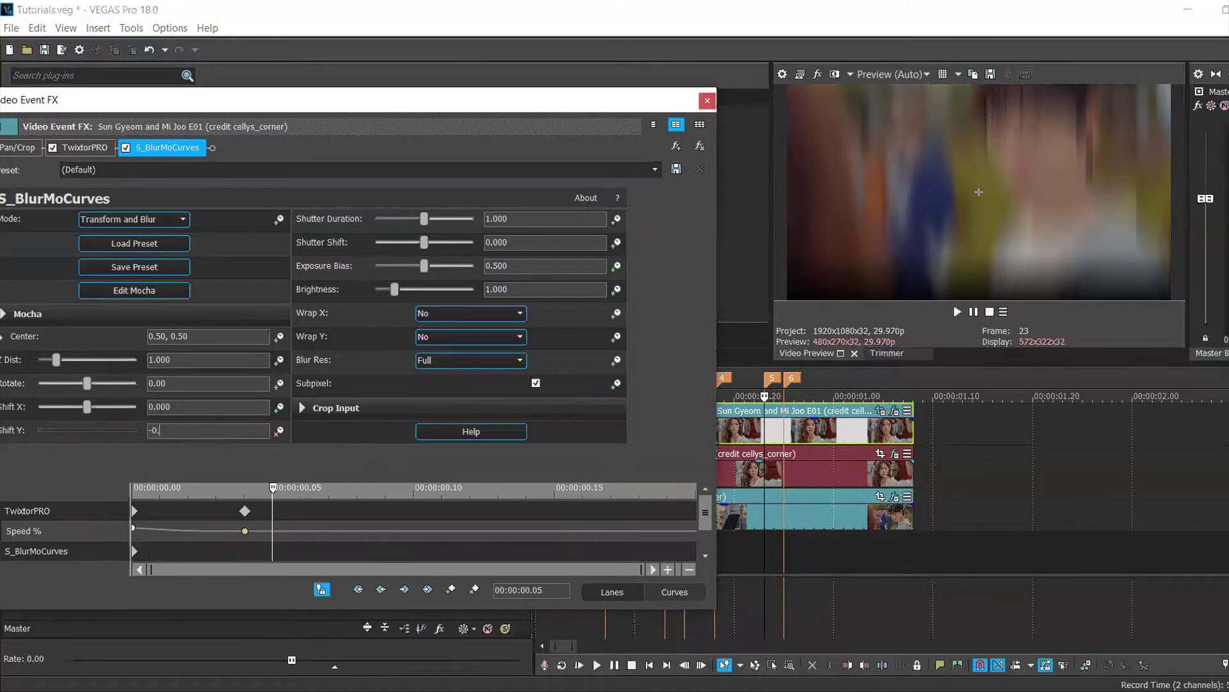
text(0.6)
key(Return)
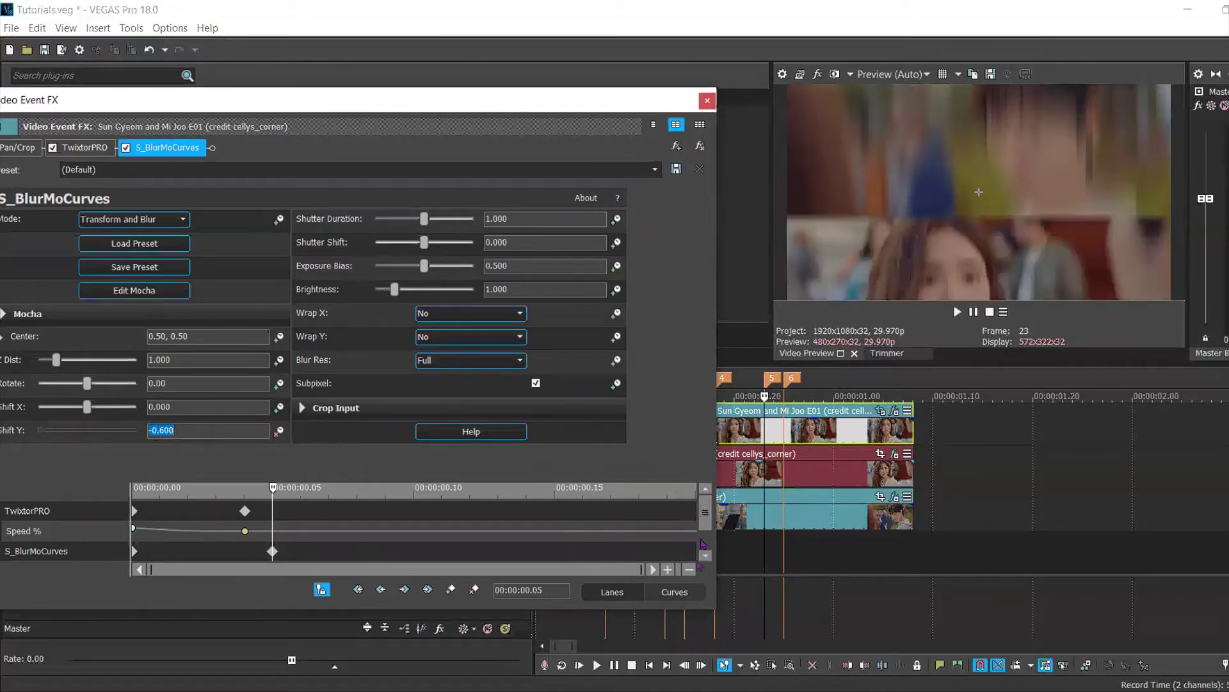
right_click(273, 552)
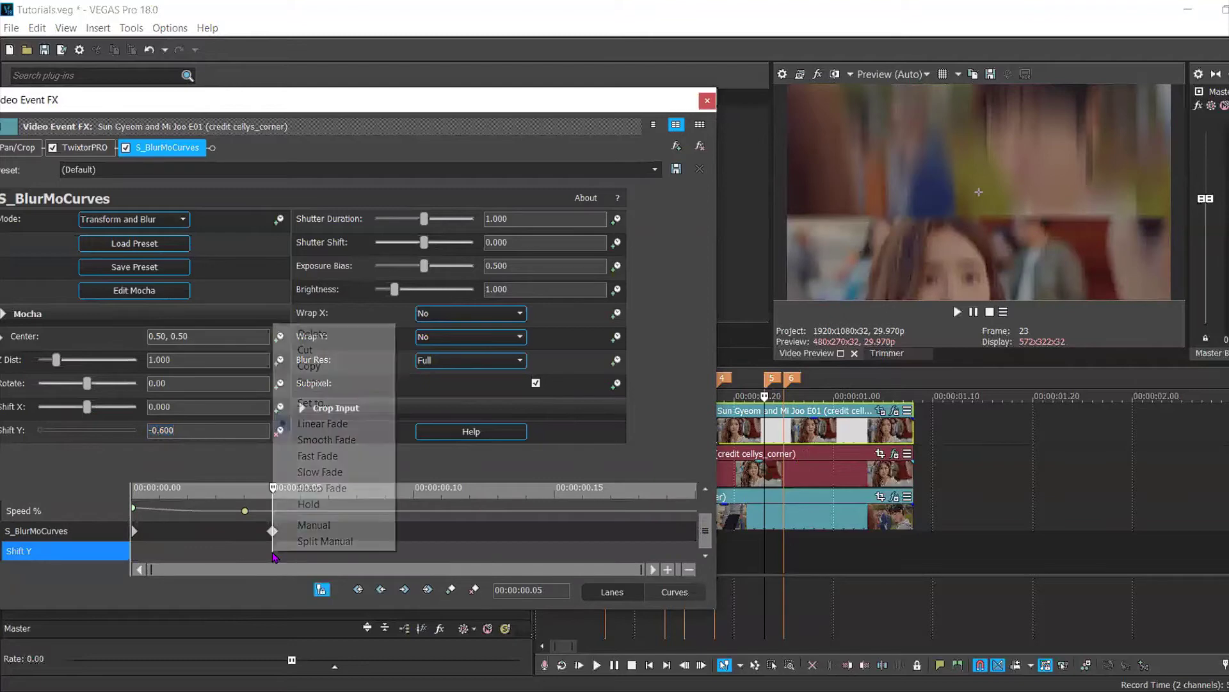
click(334, 455)
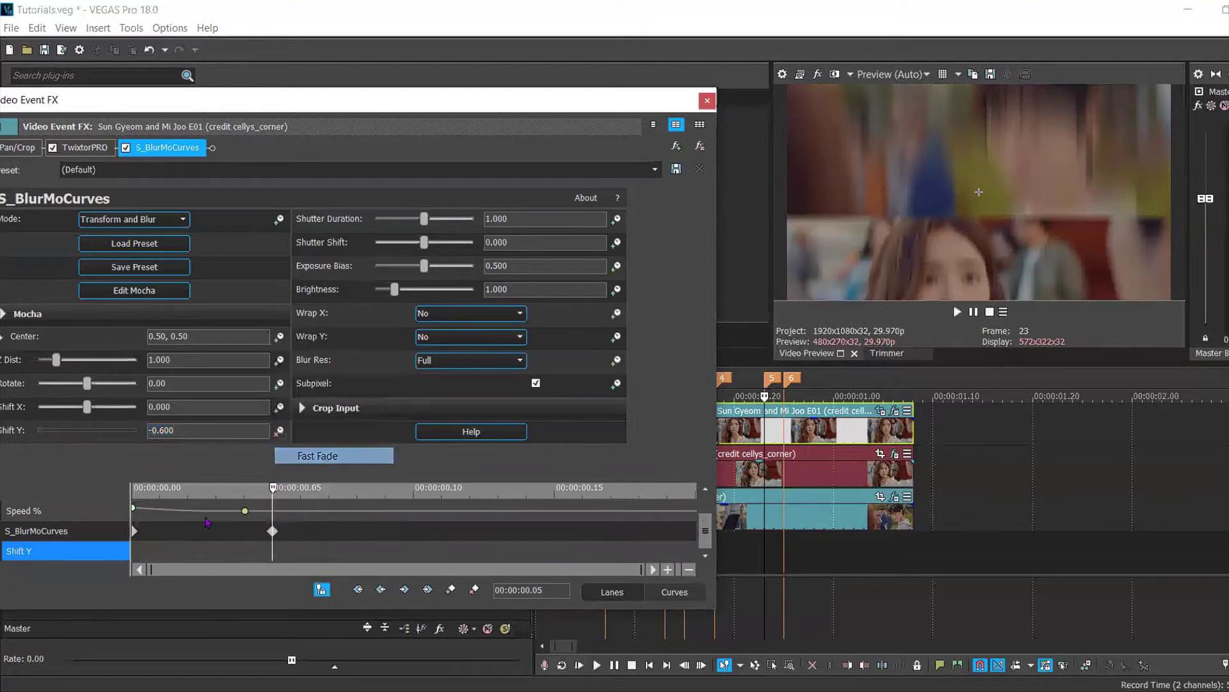
click(136, 554)
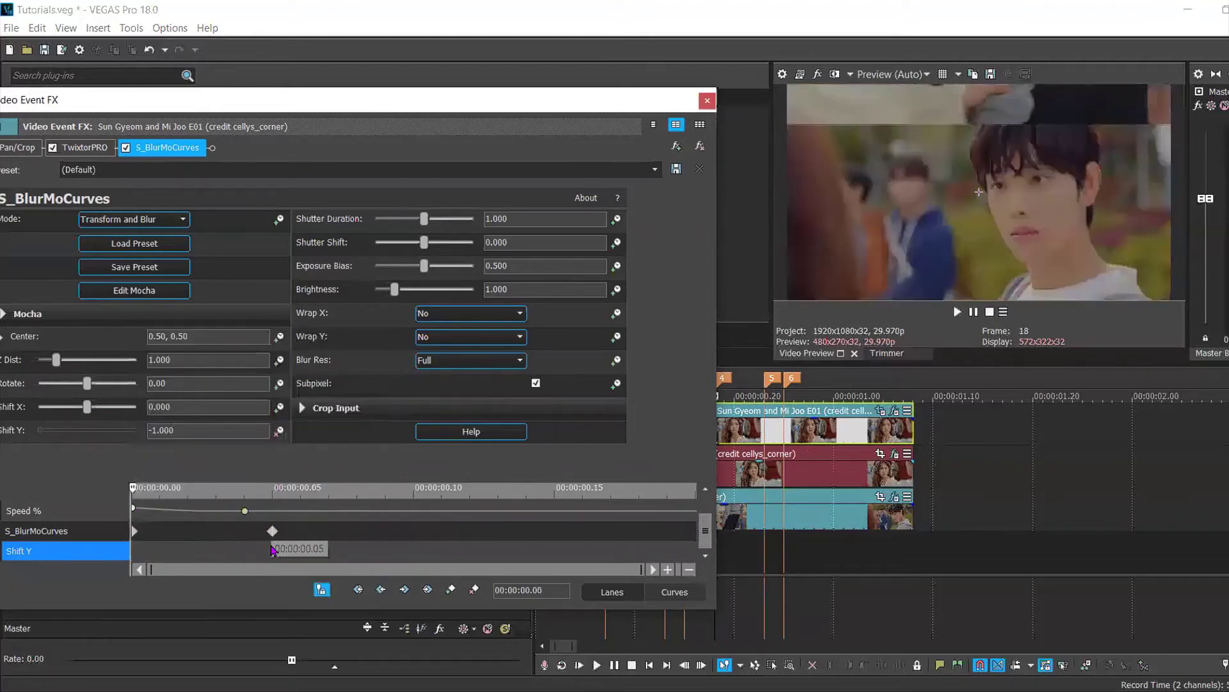
Add a Shift Y keyframe of -0.1 at 00:00:00.07 on the top clip and set its interpolation to Fast Fade.
click(301, 535)
key(Right)
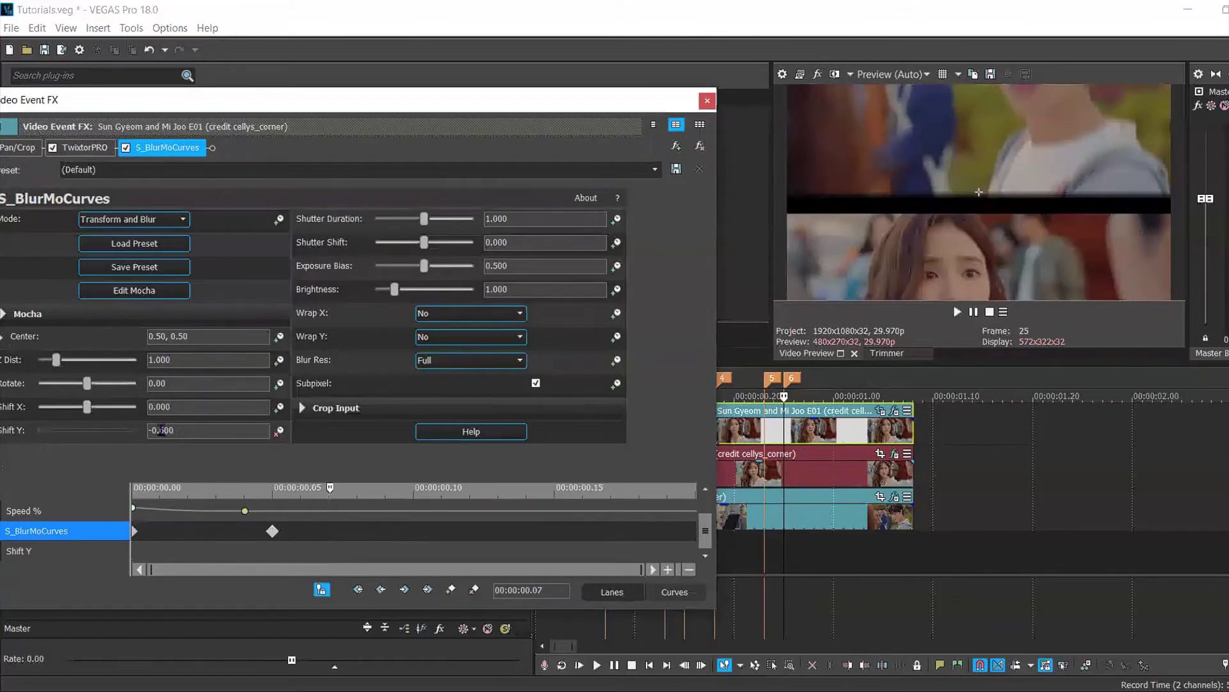
drag(161, 430, 195, 427)
text(100)
key(Return)
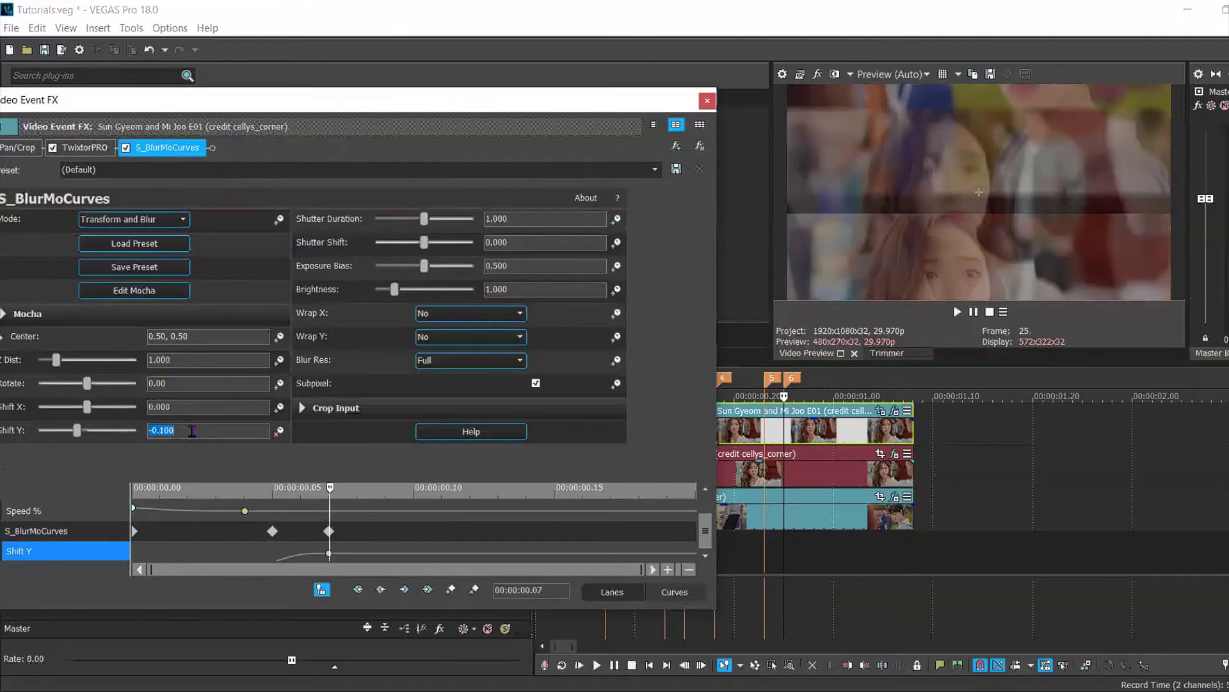
right_click(329, 554)
click(384, 459)
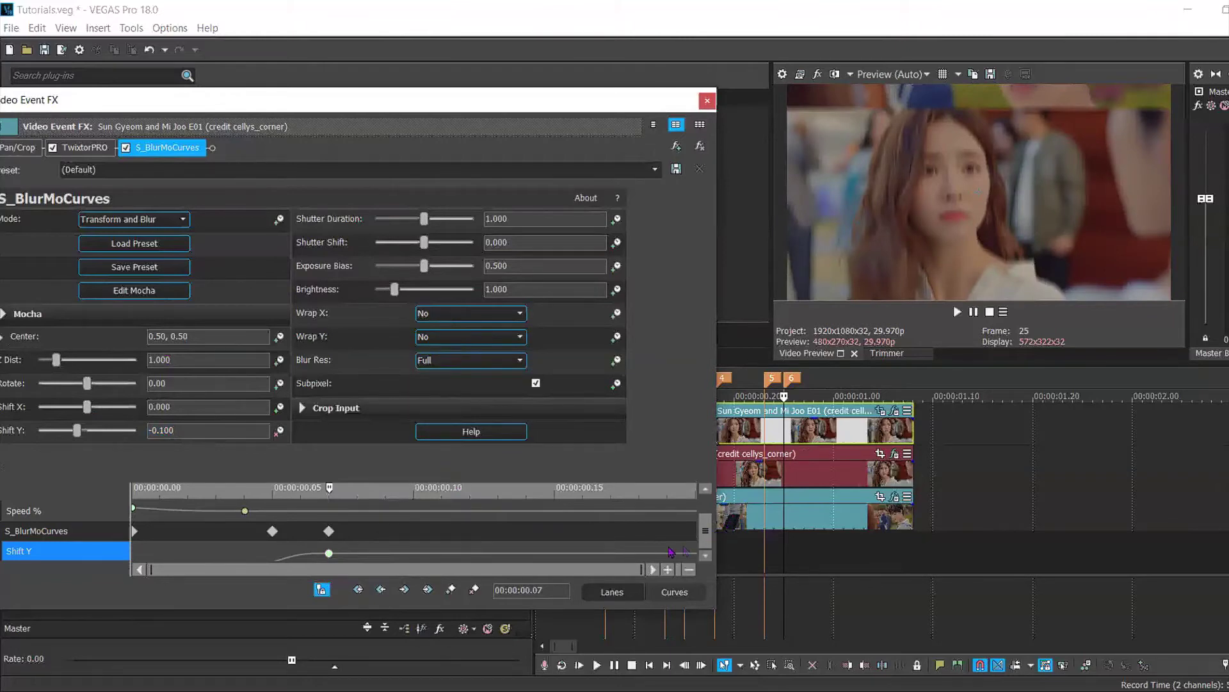
Add a Shift Y keyframe of -0.05 at the top clip's end, 00:00:00.20, with Slow Fade interpolation, and close its effect settings.
drag(596, 546, 729, 547)
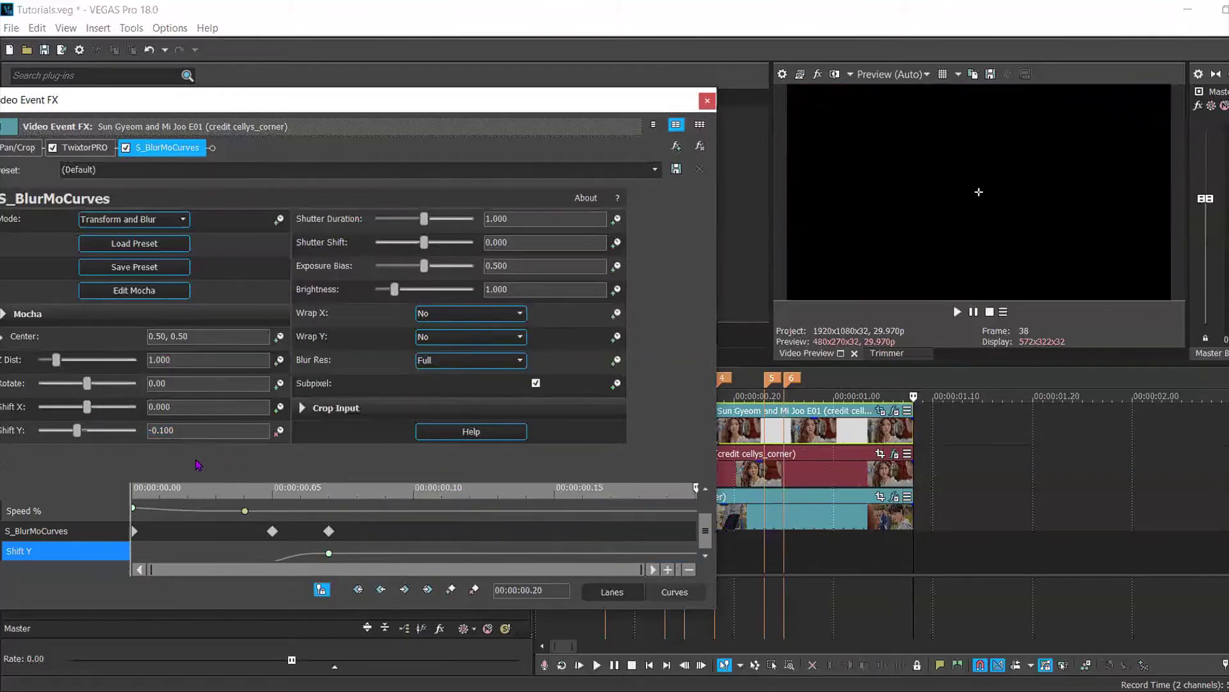
drag(159, 431, 187, 431)
text(050)
key(Return)
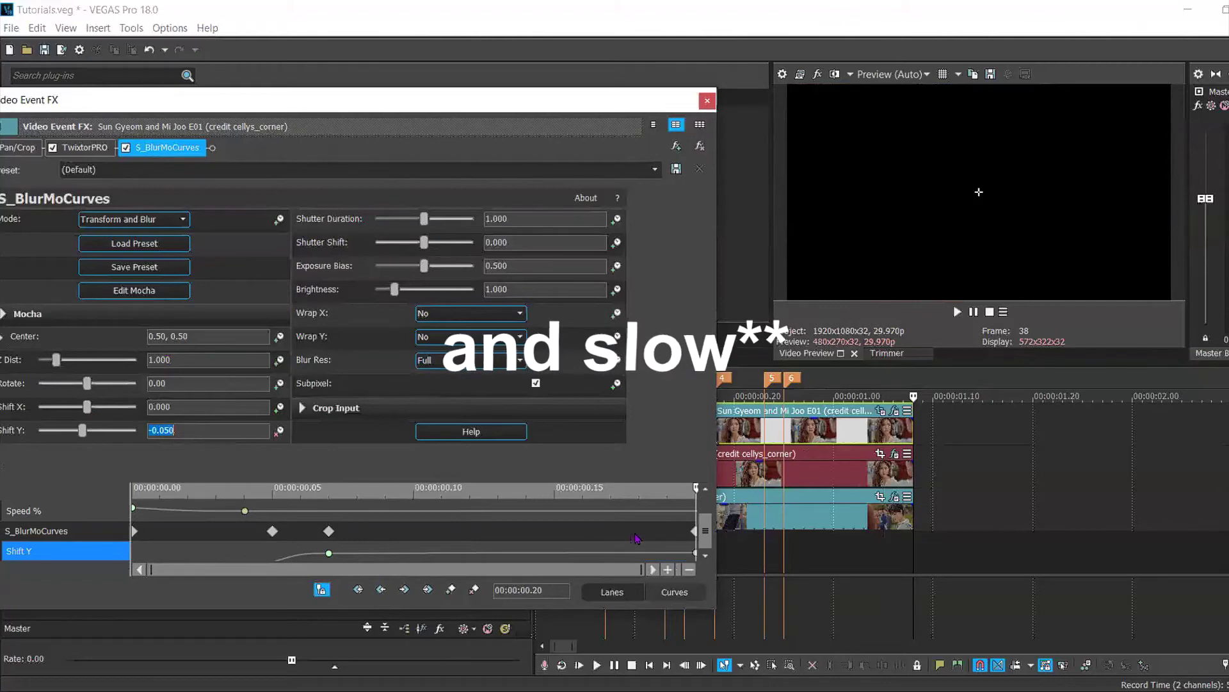
right_click(695, 552)
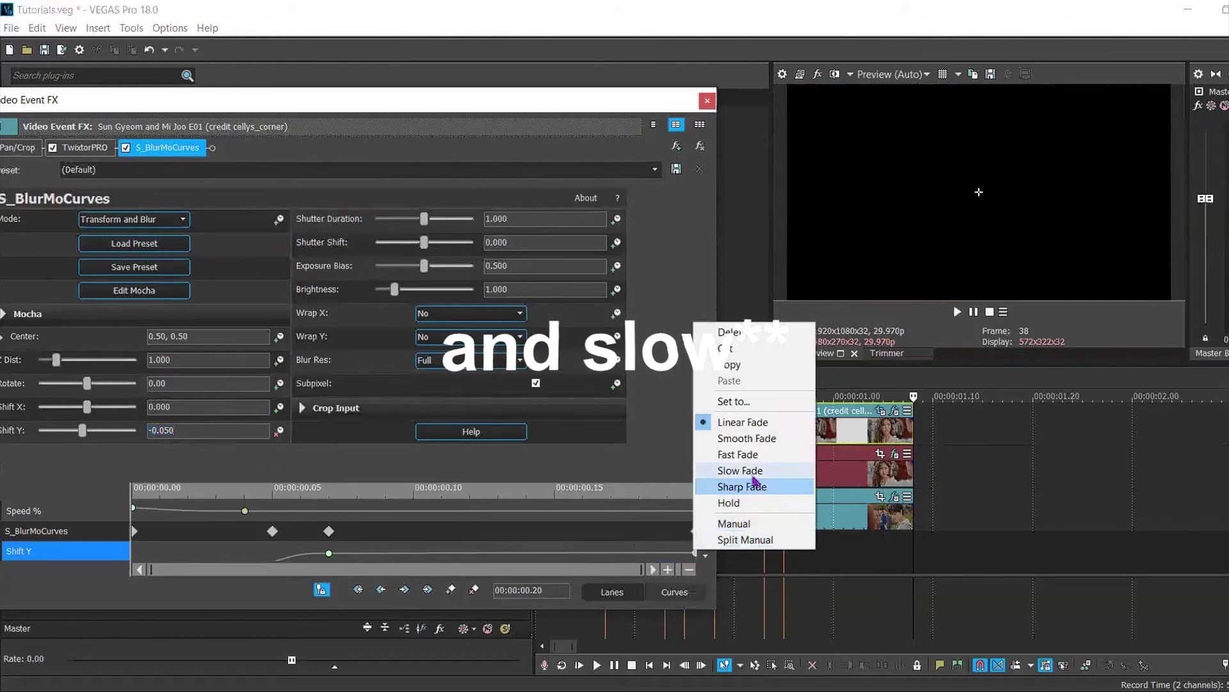
click(753, 472)
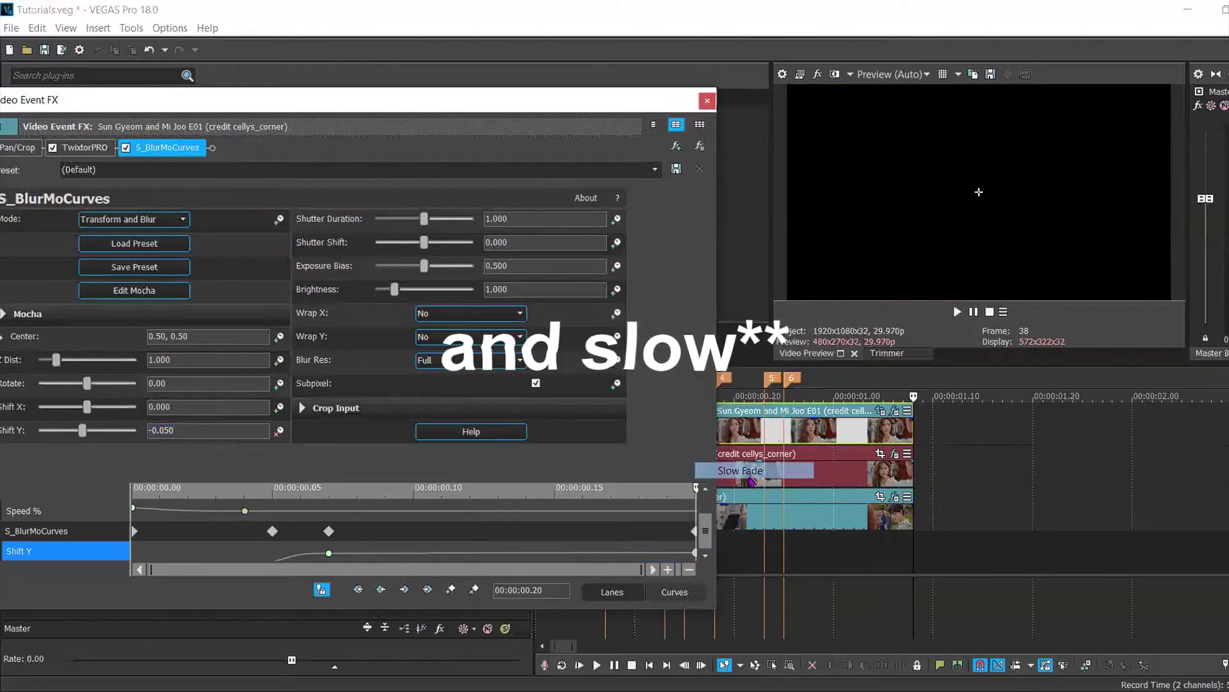
click(708, 101)
Set the loop region over the full three-clip range and play back the transition.
drag(913, 386, 395, 403)
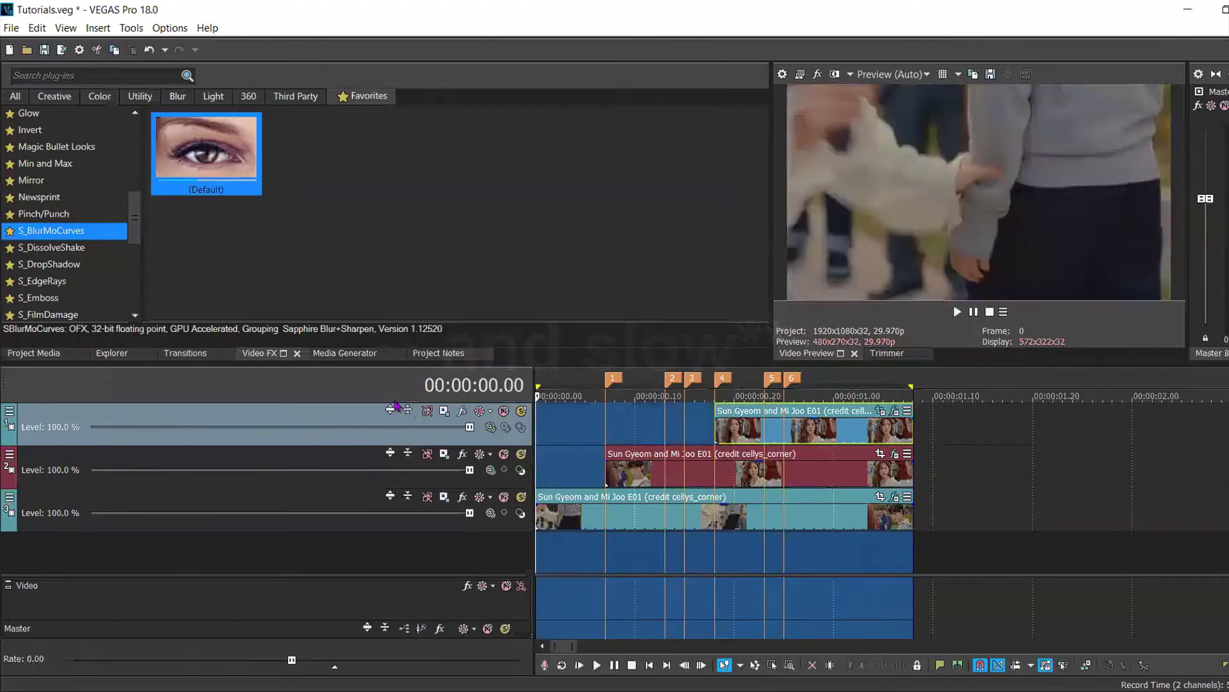
key(space)
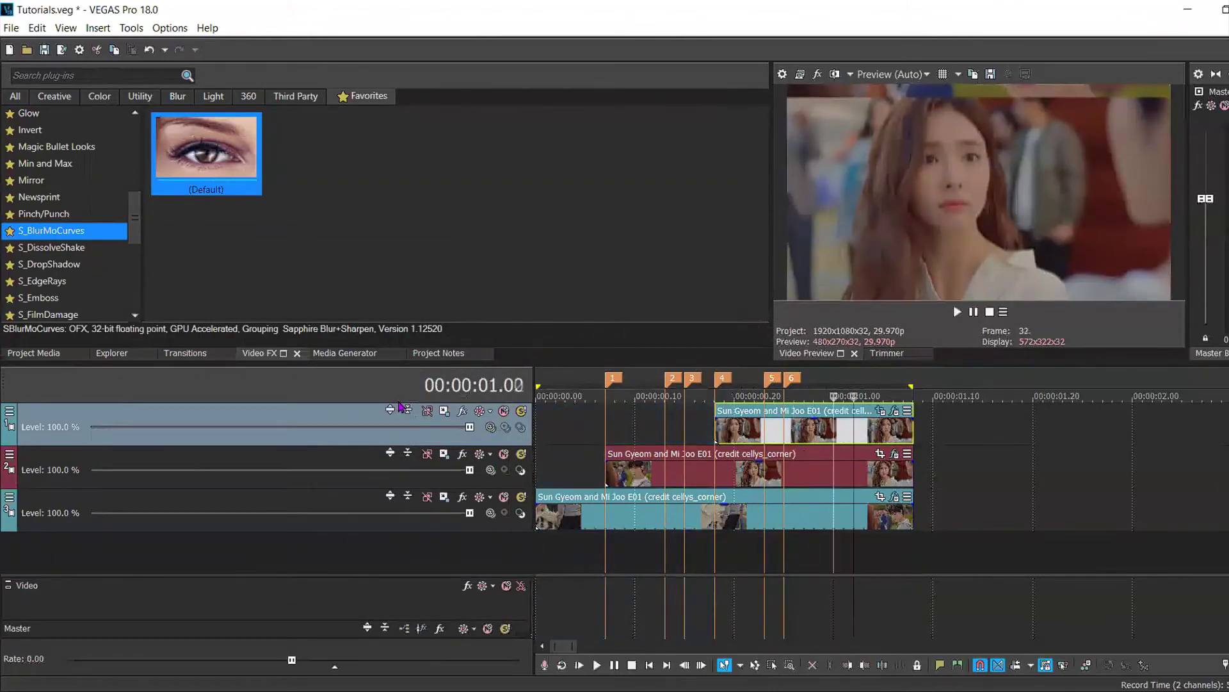
key(space)
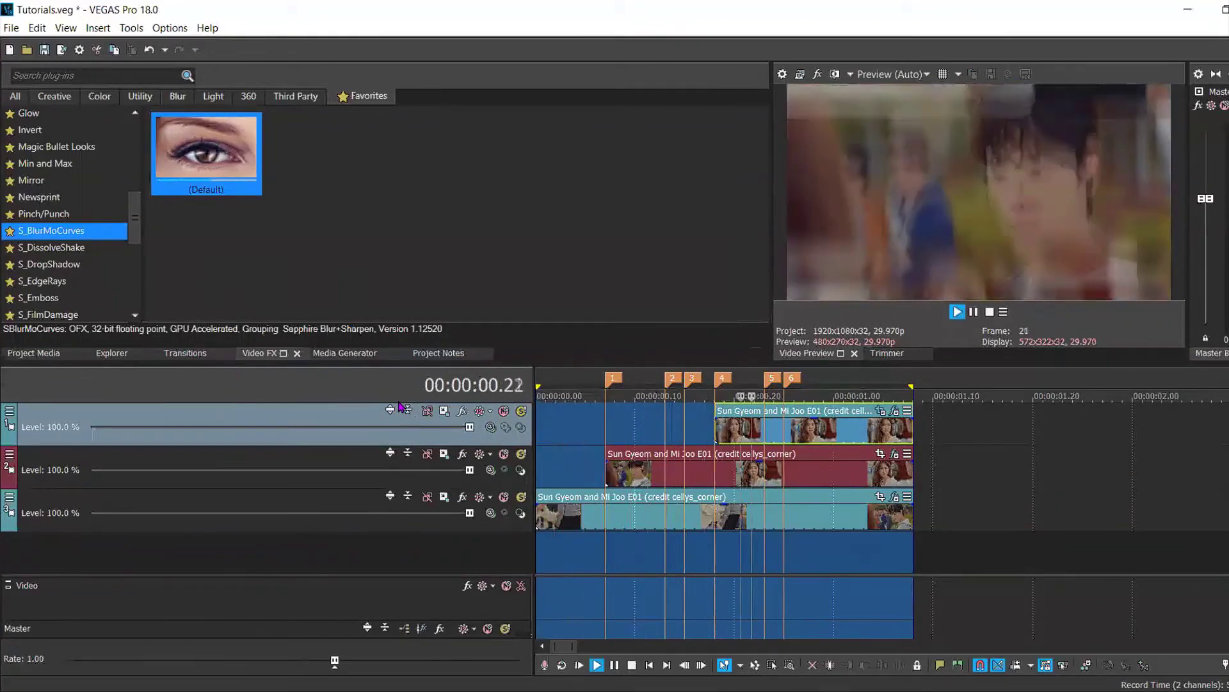
key(space)
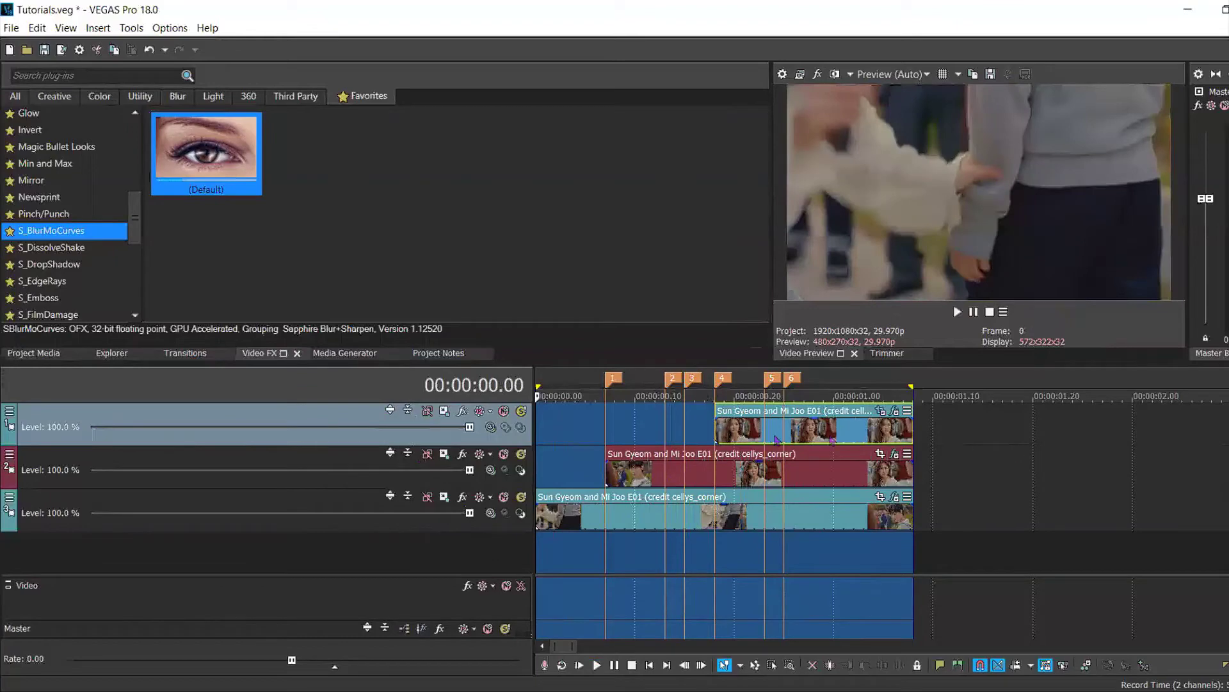
click(717, 430)
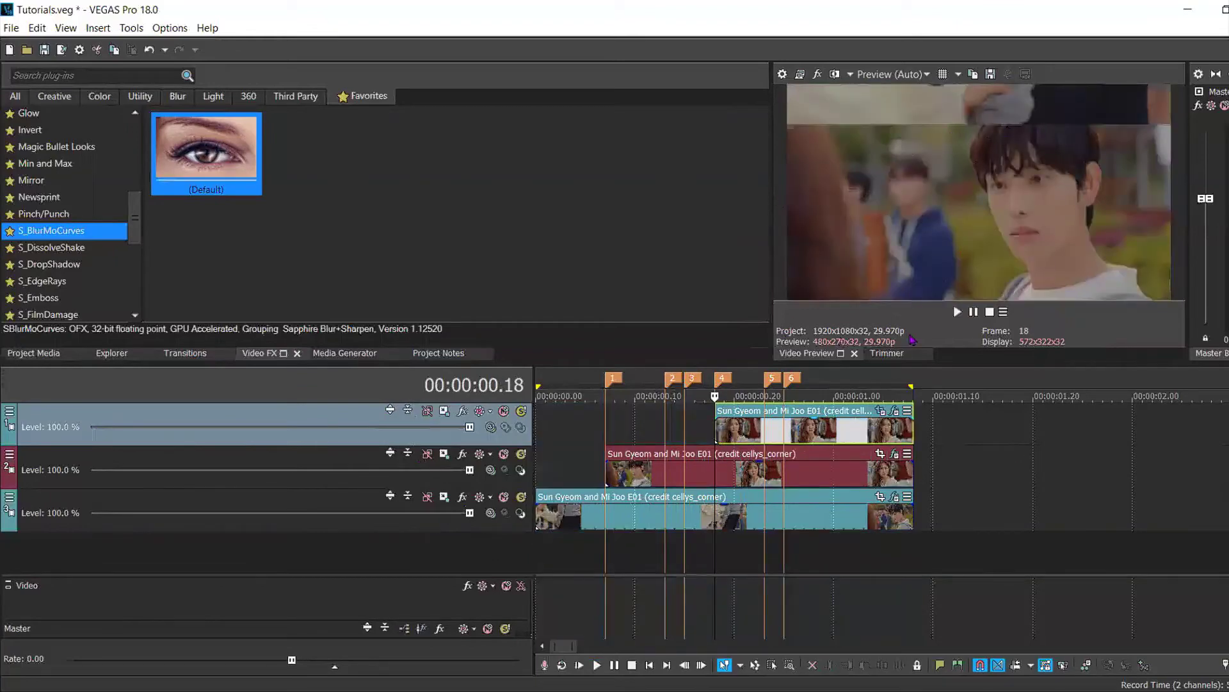
Draw a rectangular mask in Pan/Crop on the middle clip, wider than the frame and with its upper edge slightly below the frame's.
click(604, 474)
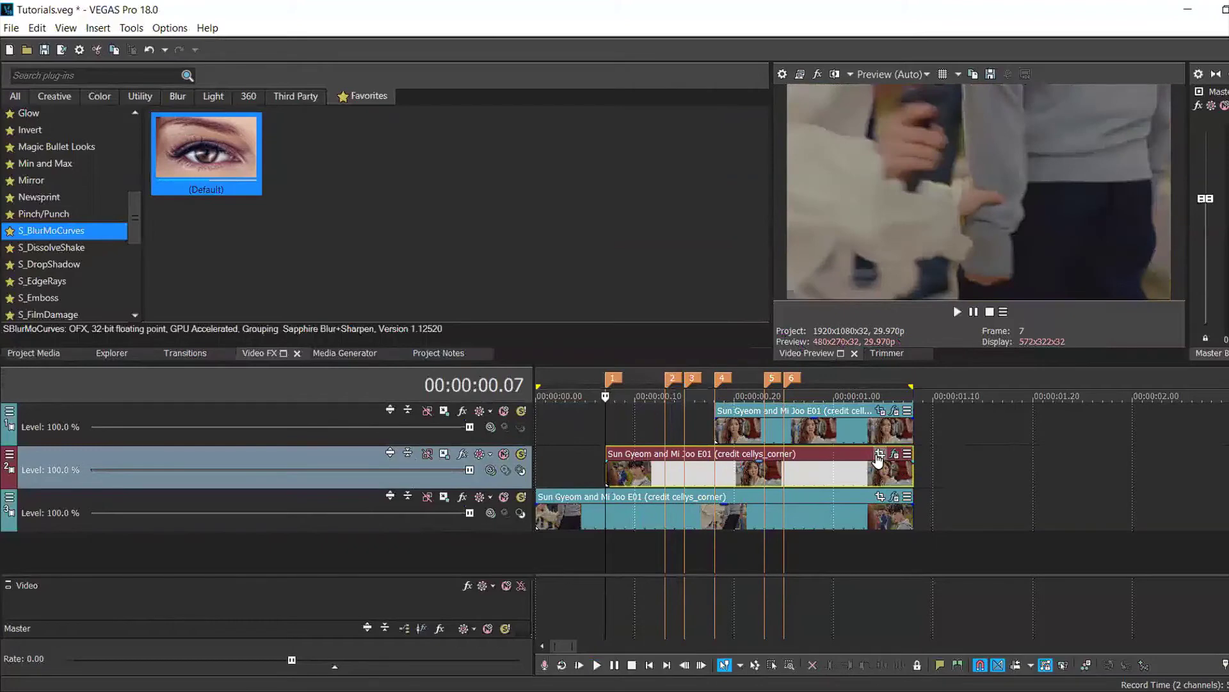
click(879, 455)
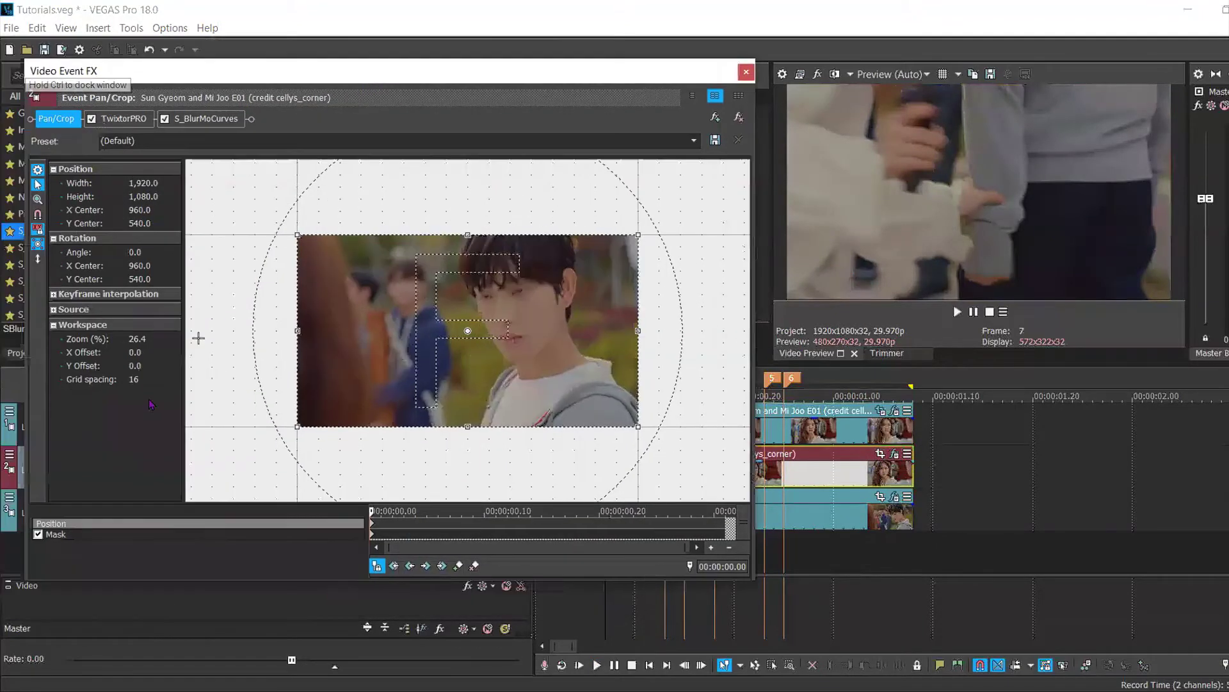
drag(378, 102, 416, 74)
click(118, 535)
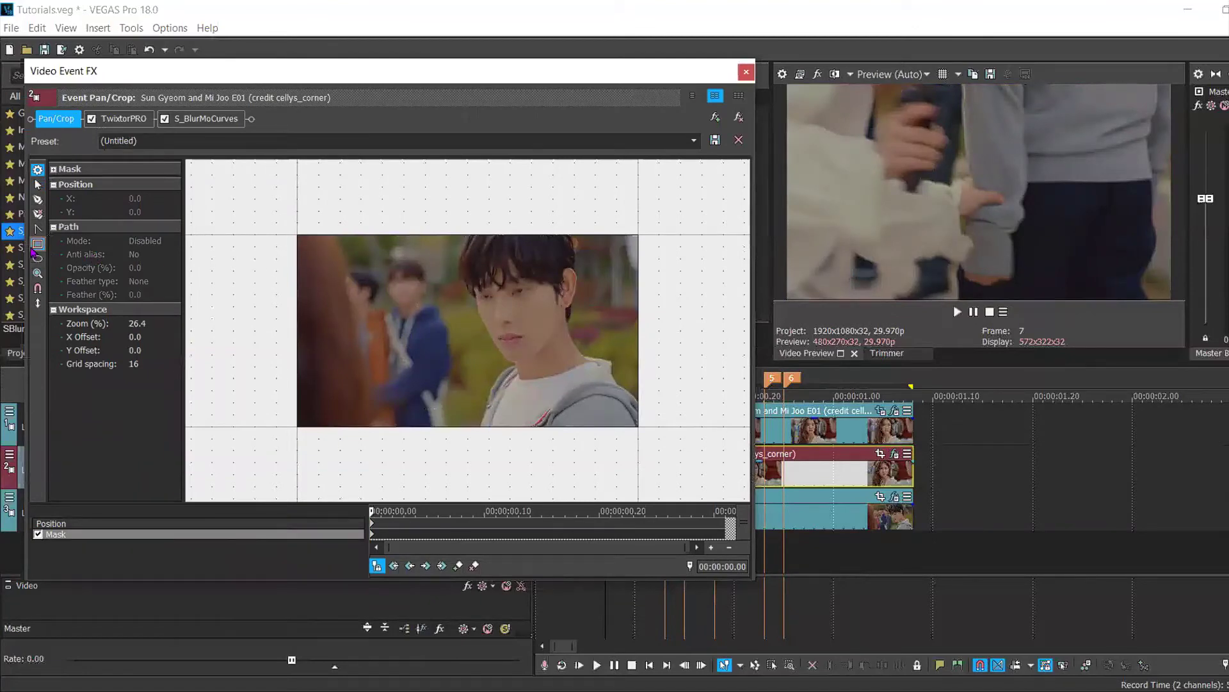
click(38, 244)
drag(256, 252, 687, 433)
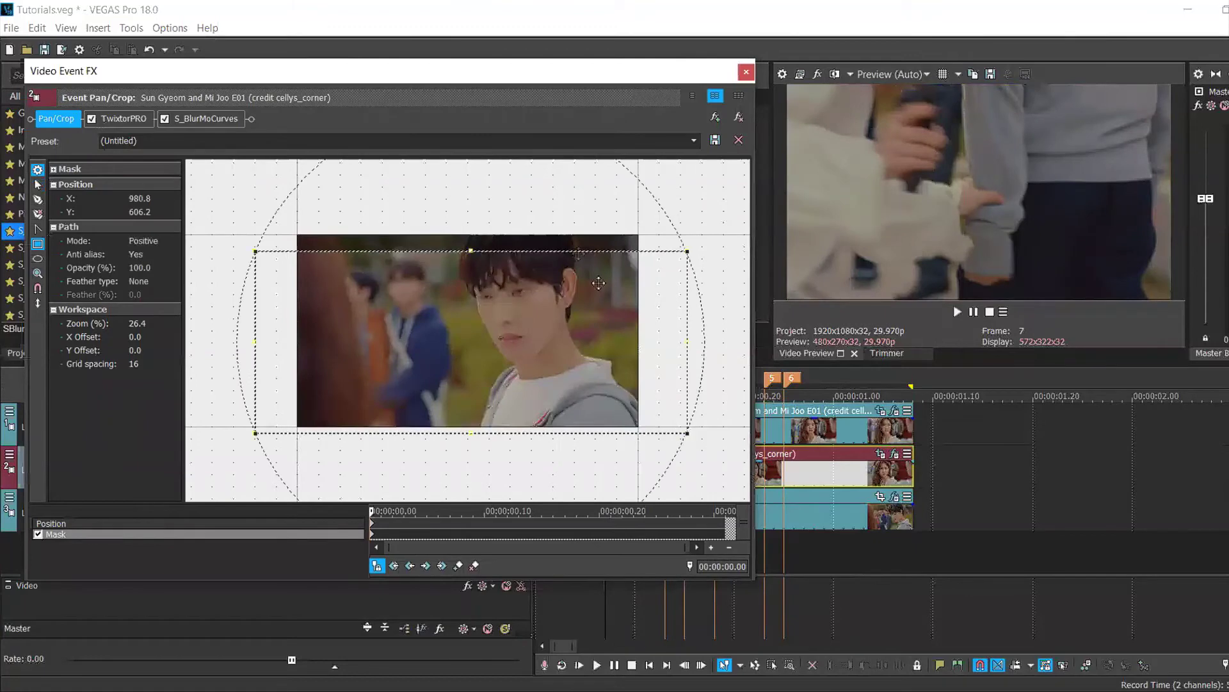
Tilt the middle clip's mask slightly counter-clockwise, enlarge it, position it at about X 1,045, Y 653, and close Pan/Crop.
drag(579, 208, 569, 198)
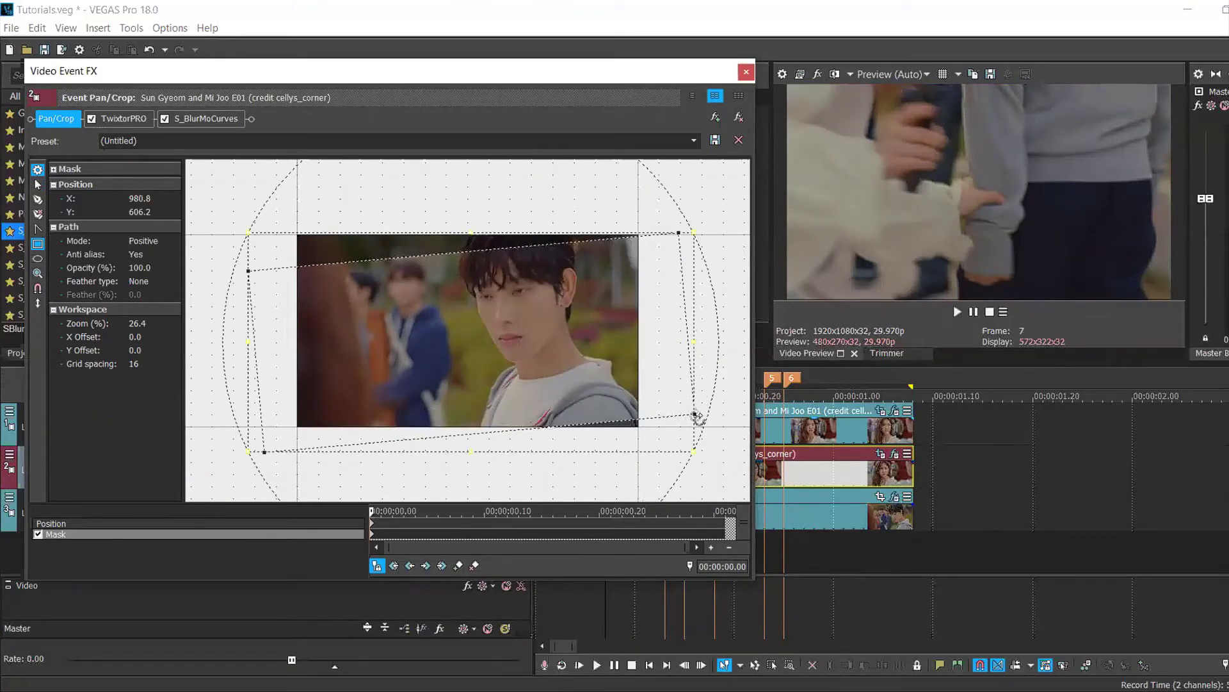
drag(693, 455, 712, 468)
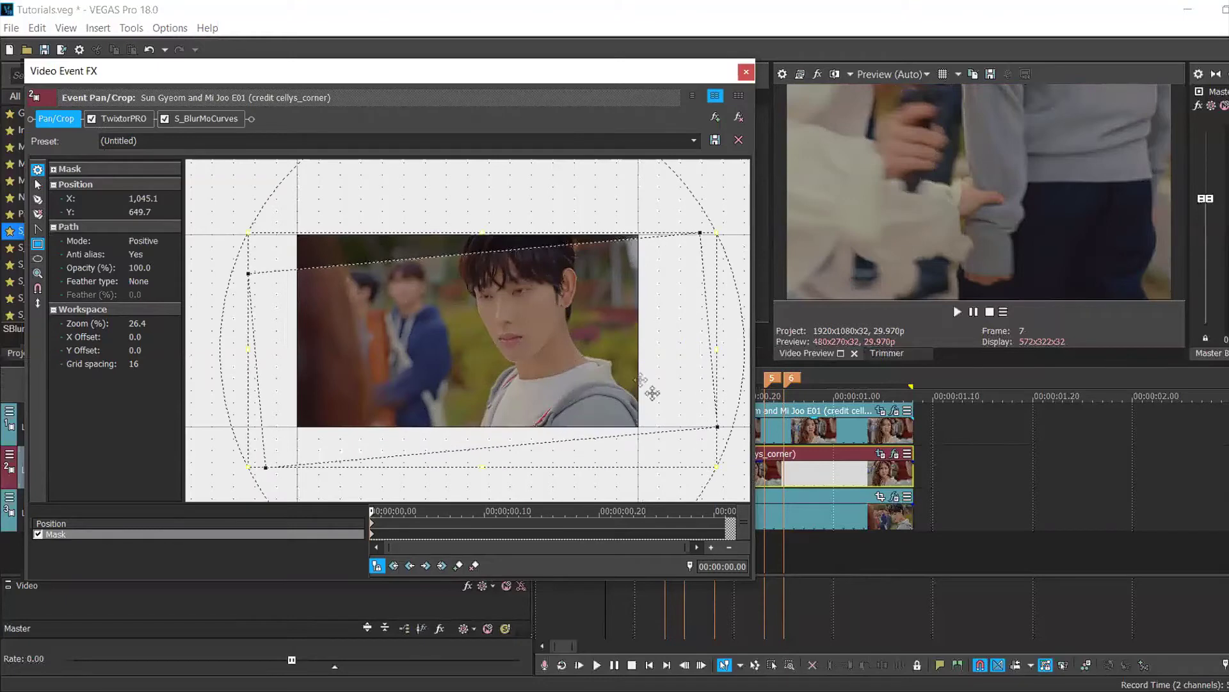
drag(629, 375, 630, 375)
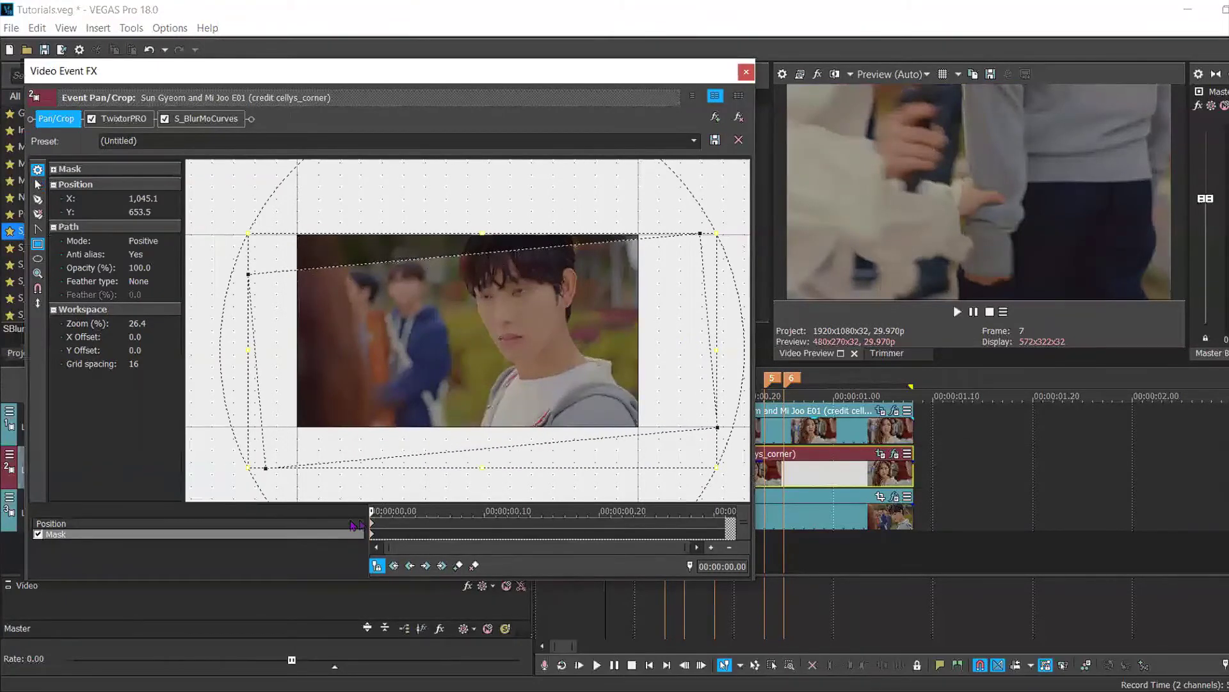
click(746, 72)
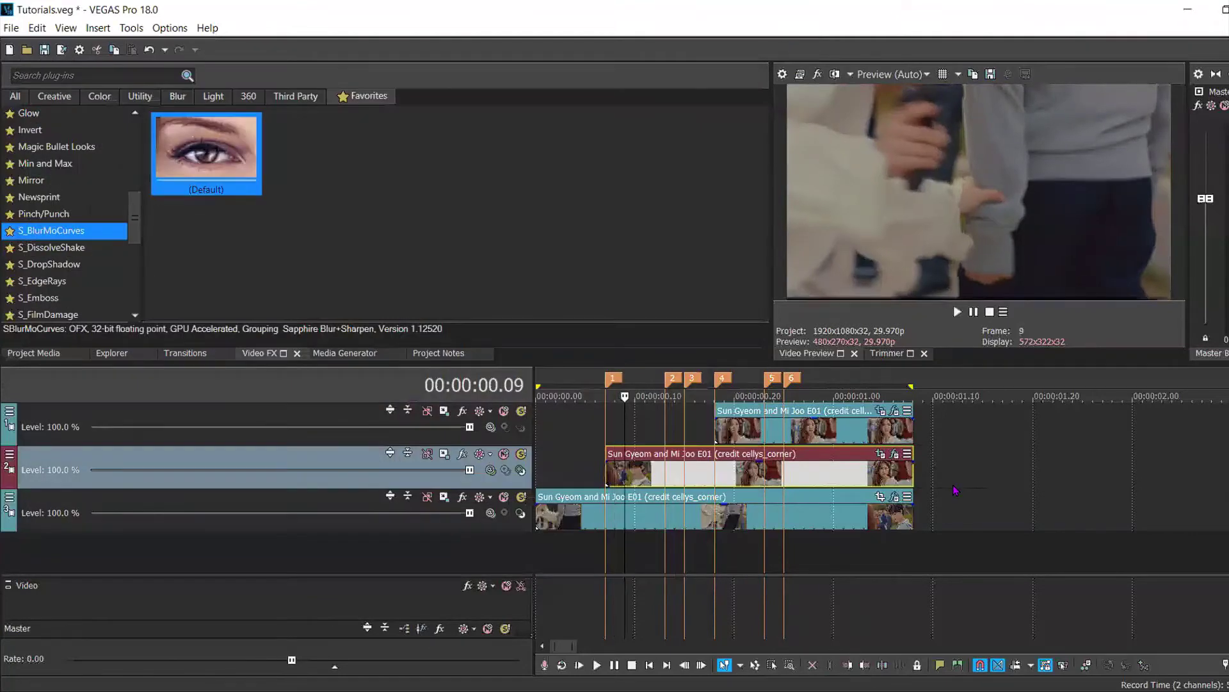
Set the middle clip's S_BlurMoCurves Shift Y keyframe at 00:00:00.06 to -0.2.
key(Right)
key(Right)
key(Left)
key(Left)
key(Left)
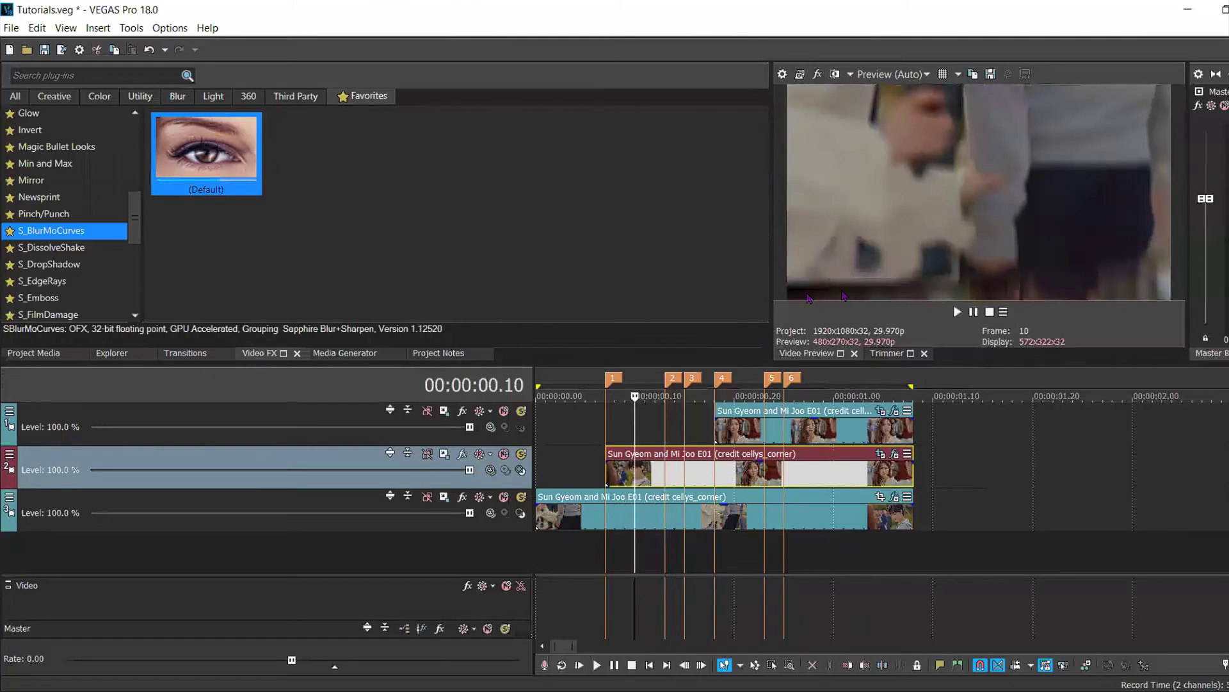
click(895, 499)
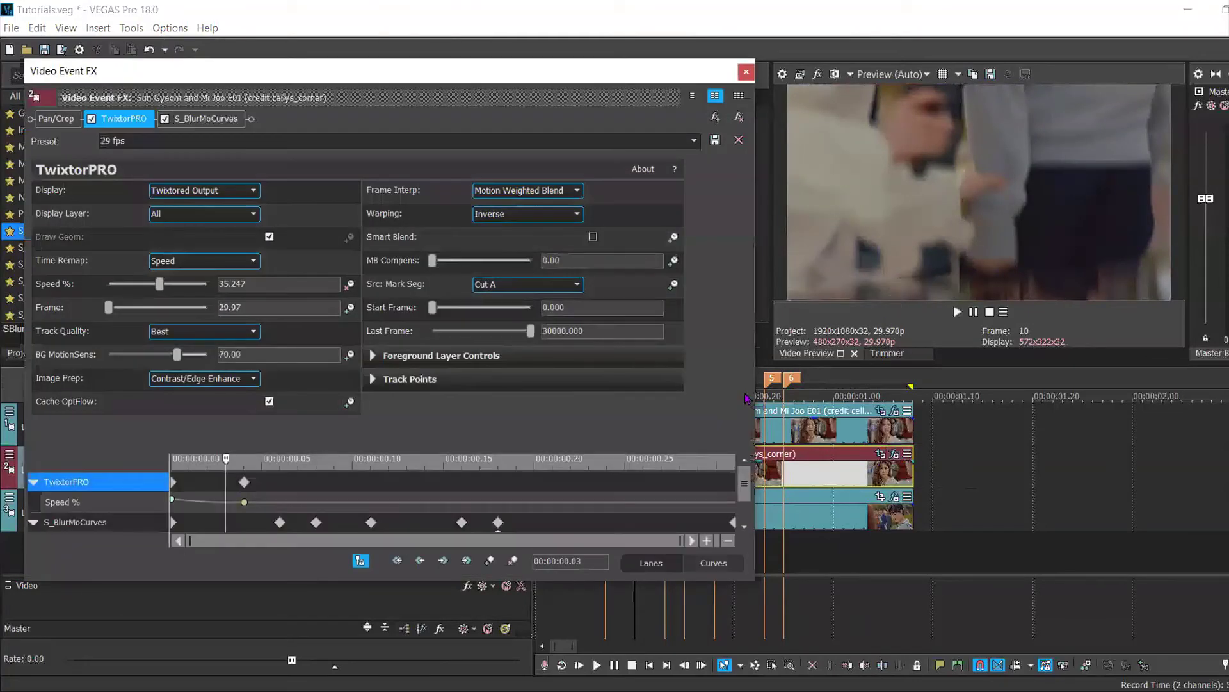
scroll(744, 489, down, 1)
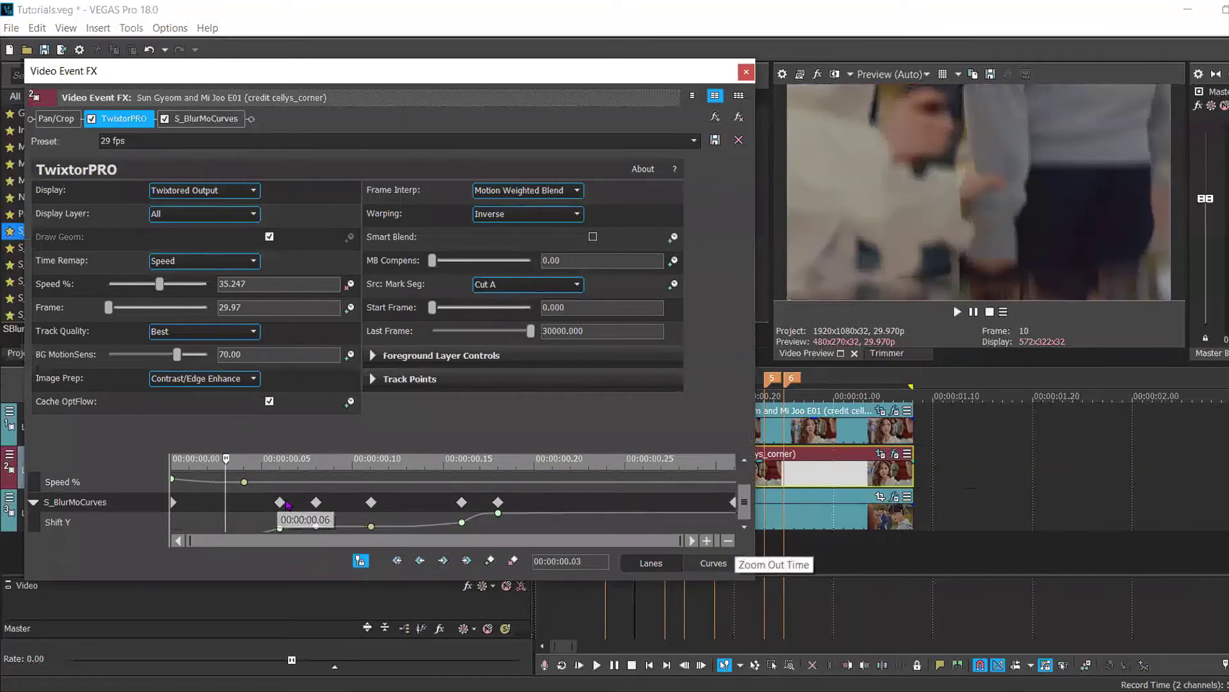
click(280, 502)
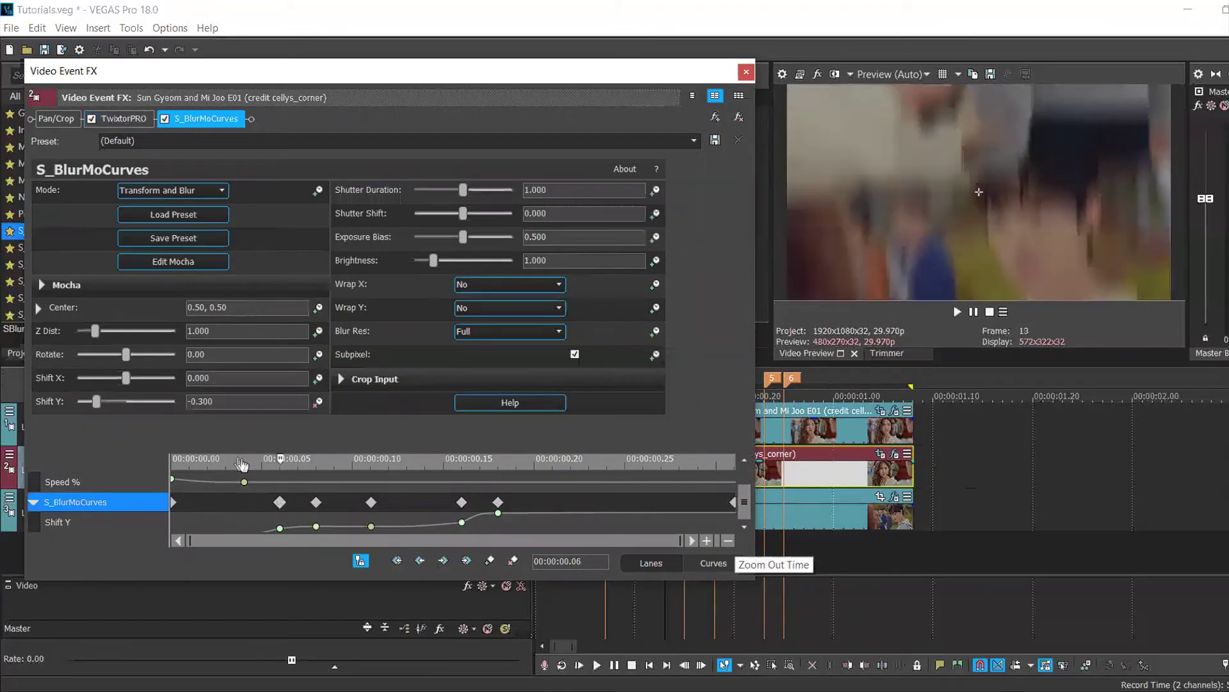
drag(200, 401, 221, 401)
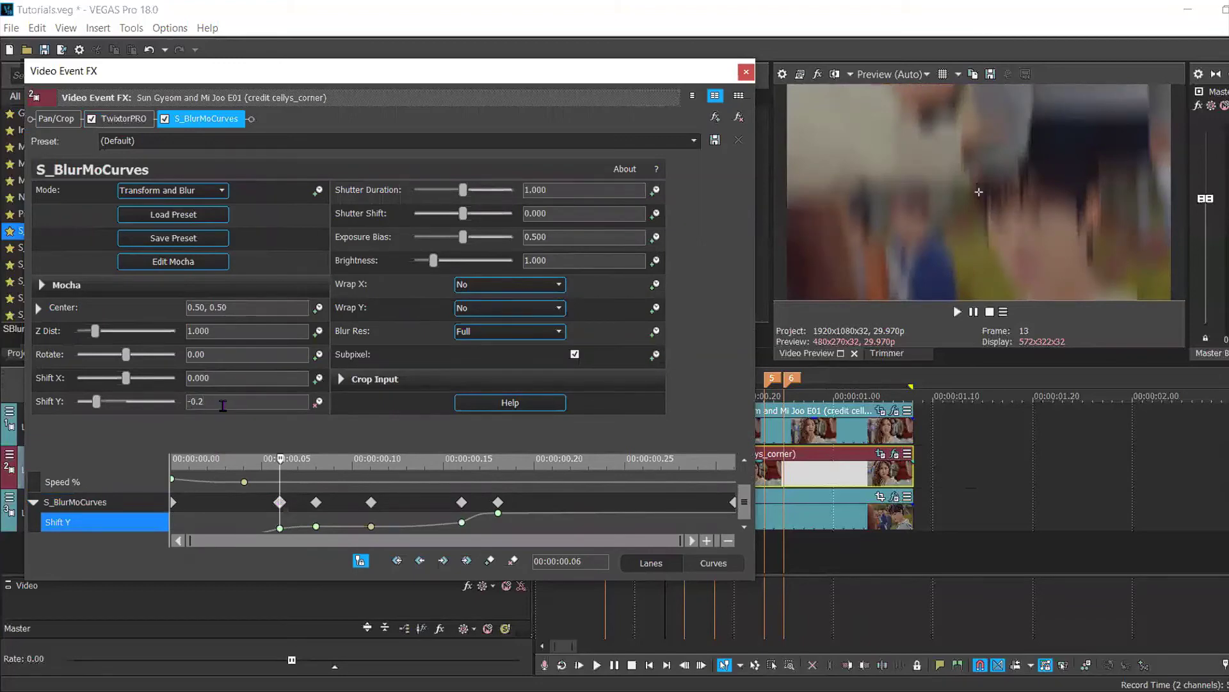
key(Return)
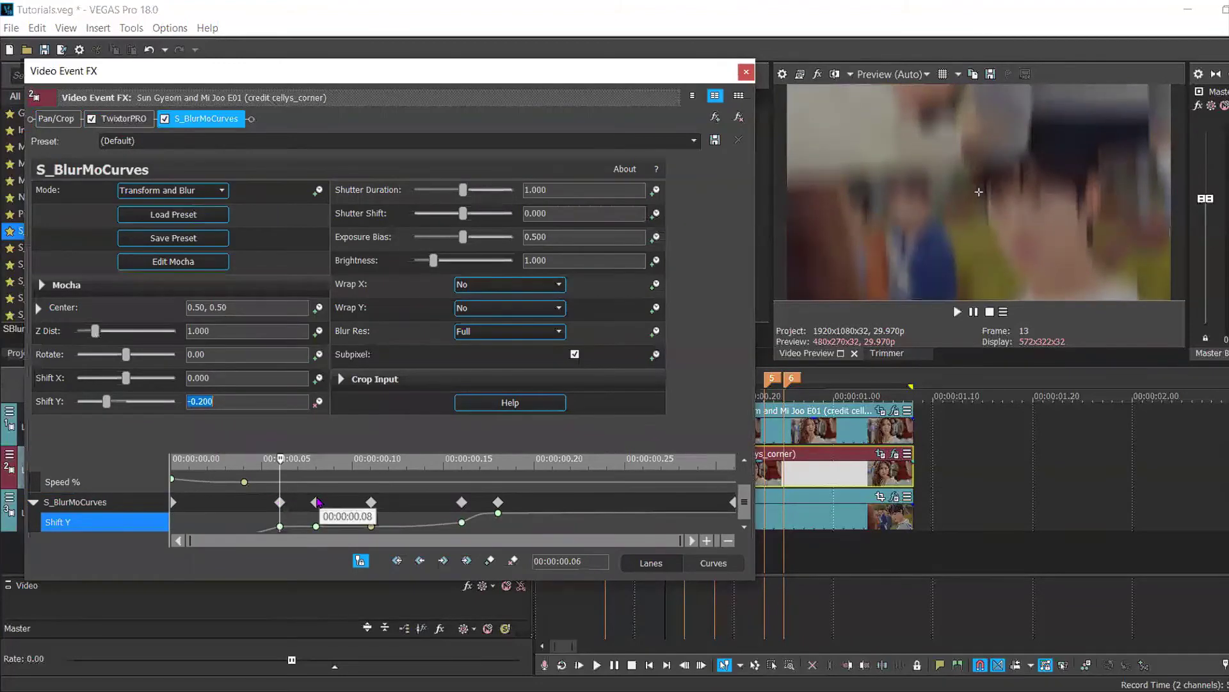
Set the middle clip's Shift Y keyframe at 00:00:00.08 to -0.1.
click(317, 502)
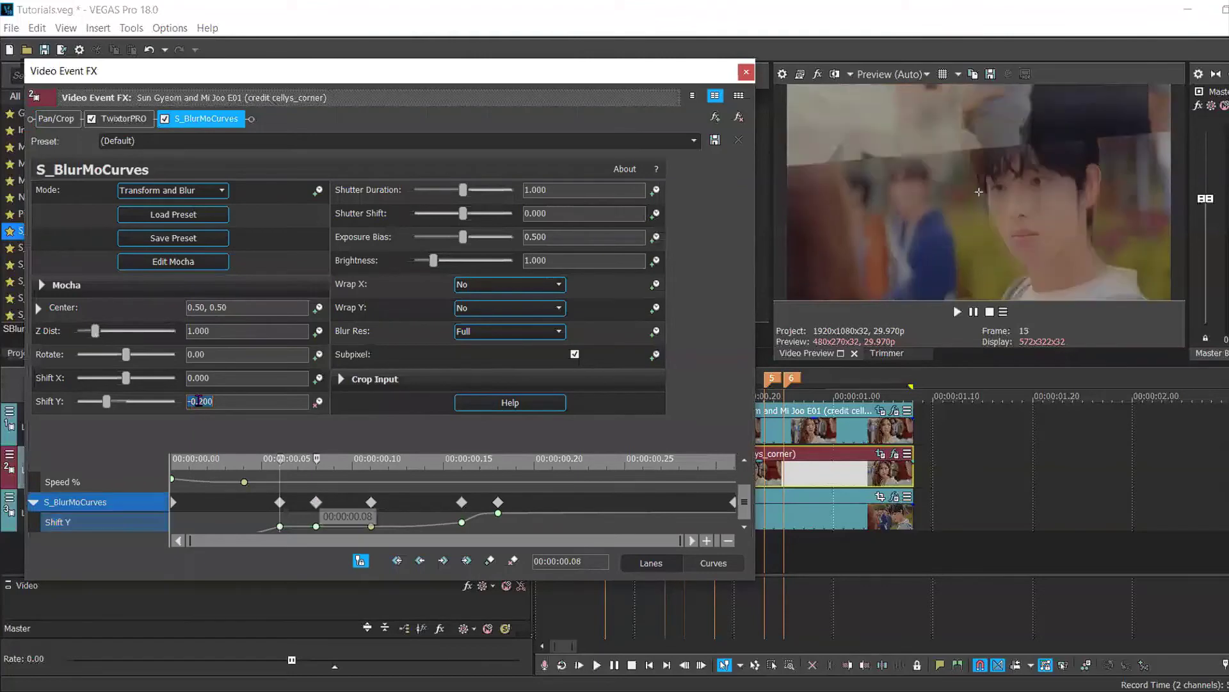
click(238, 402)
text(-0.1)
key(Return)
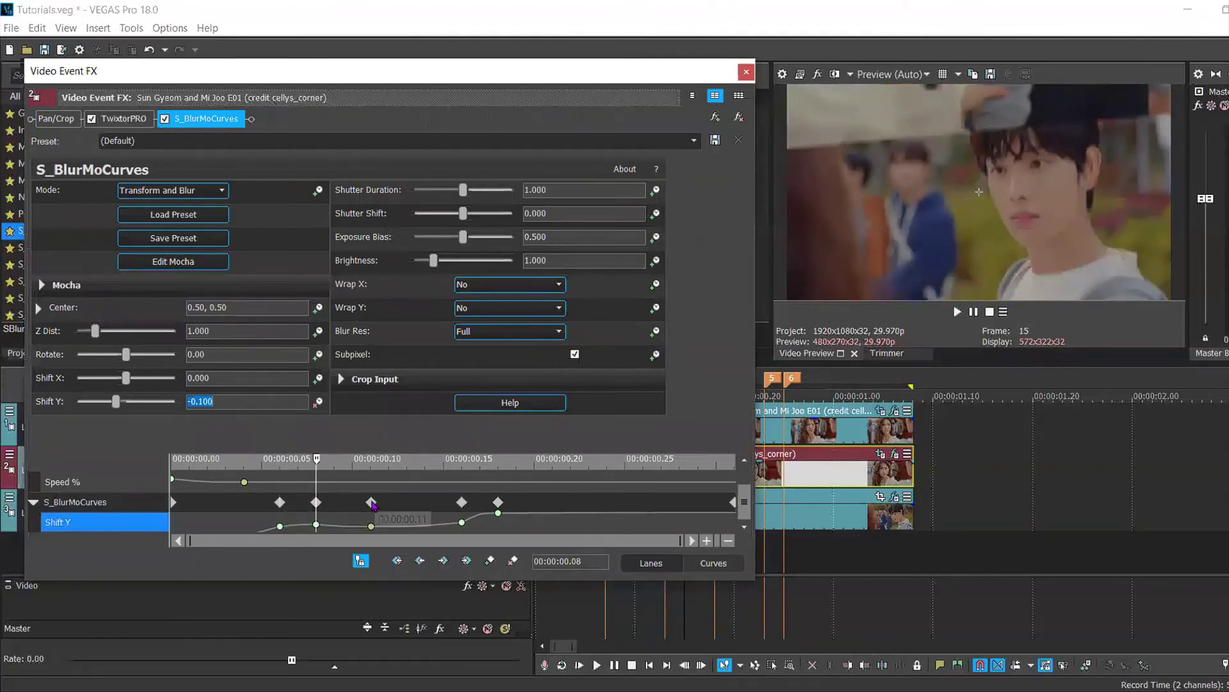
Set the middle clip's Shift Y keyframe at 00:00:00.11 to -0.09, close its effect settings and preview the transition.
click(371, 502)
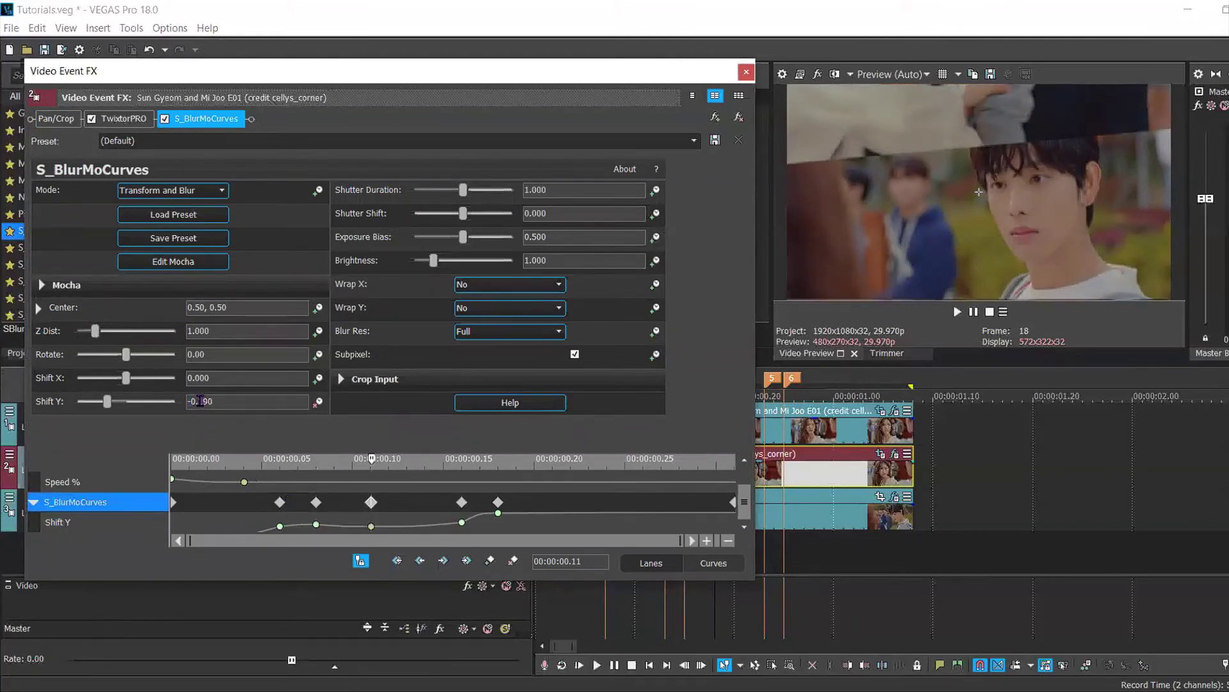
click(201, 401)
key(BackSpace)
text(0)
key(Return)
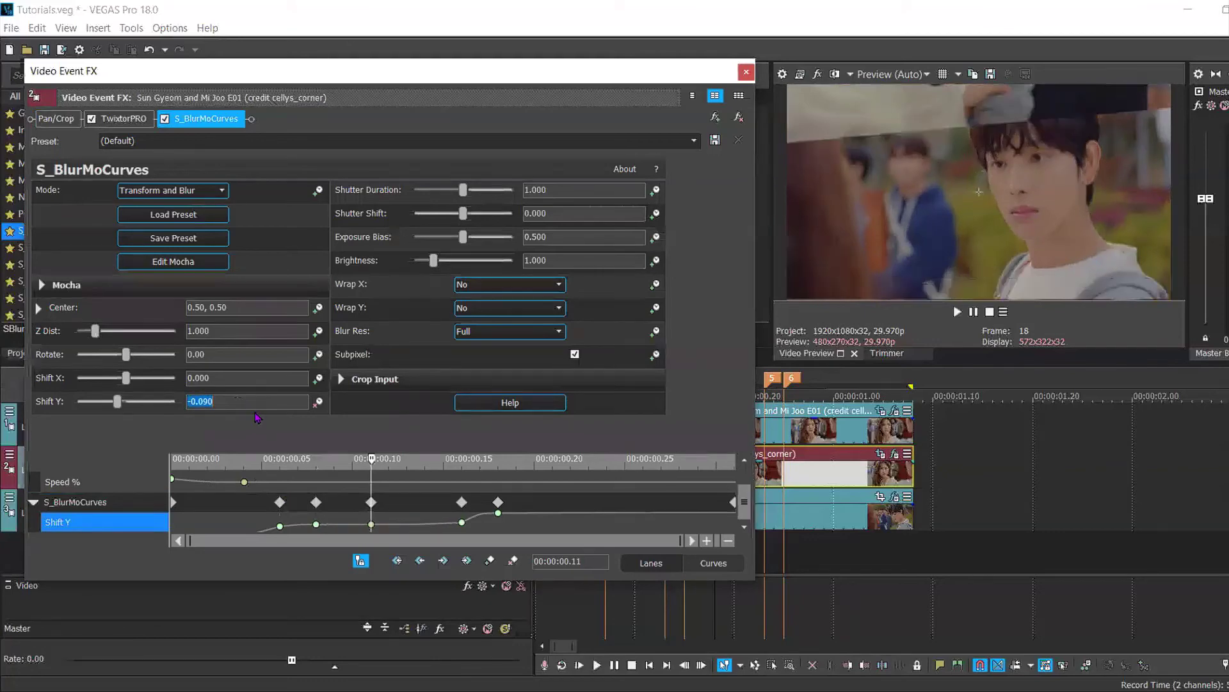
click(462, 503)
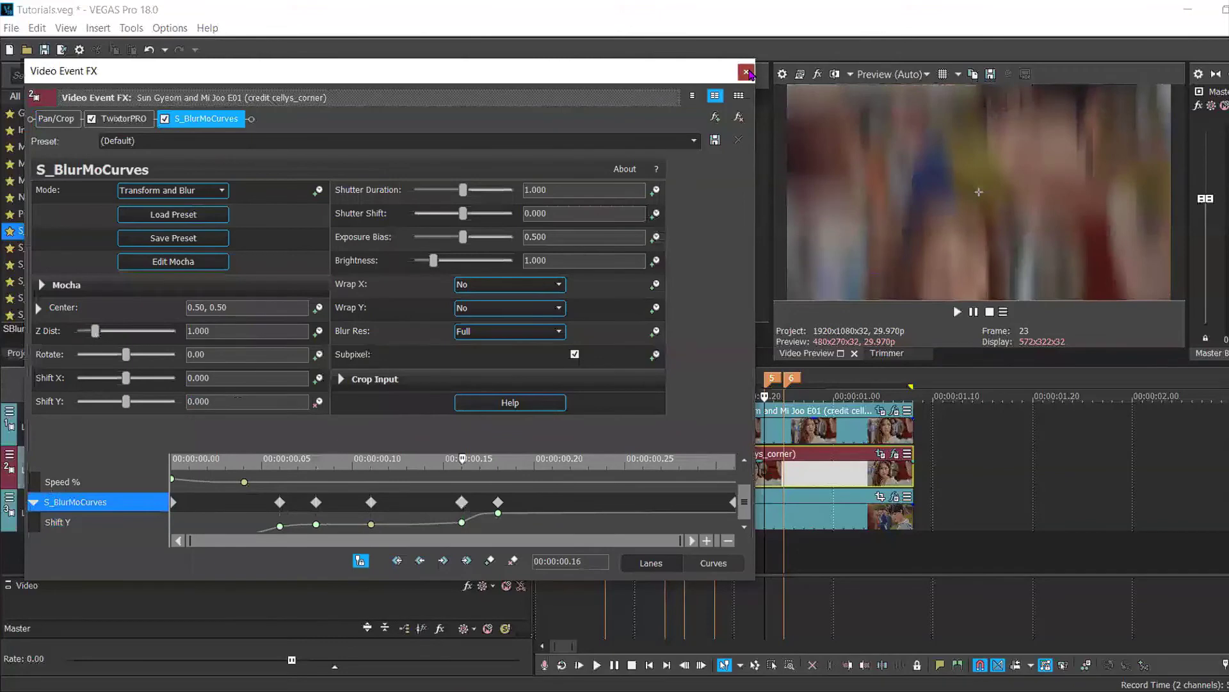
click(747, 73)
key(space)
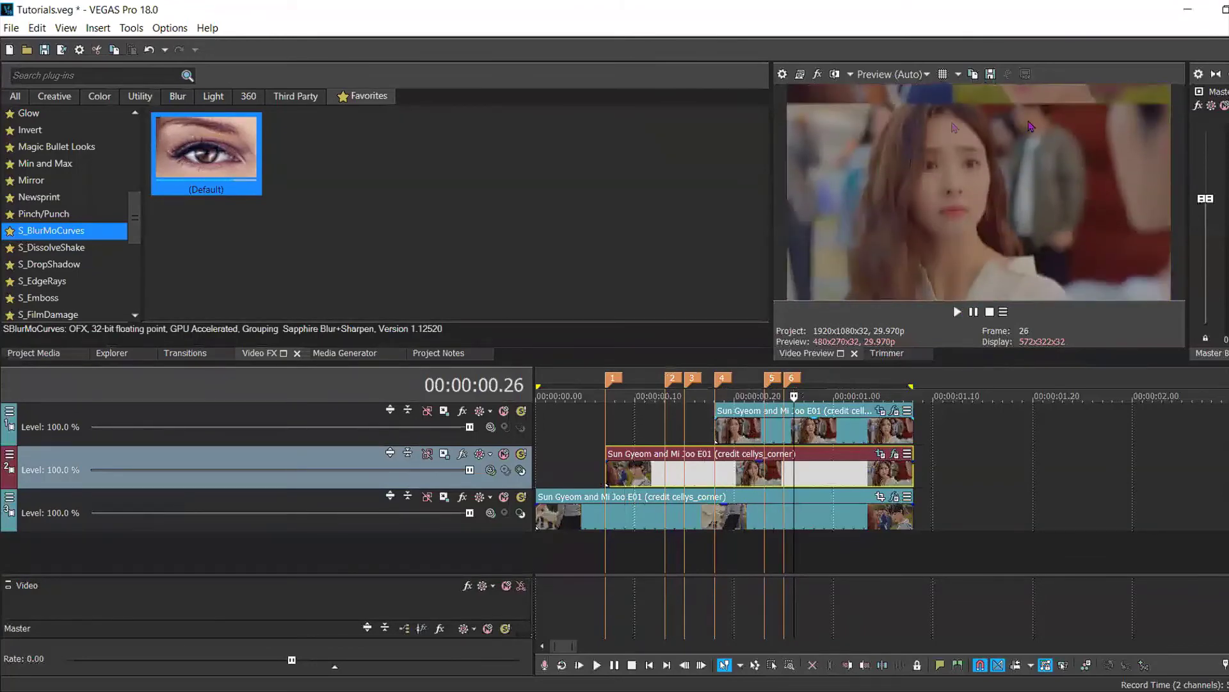
Draw a rectangular mask in Pan/Crop on the top clip, wider than the frame and with its upper edge slightly below the frame's.
click(881, 411)
click(339, 523)
drag(448, 386, 448, 386)
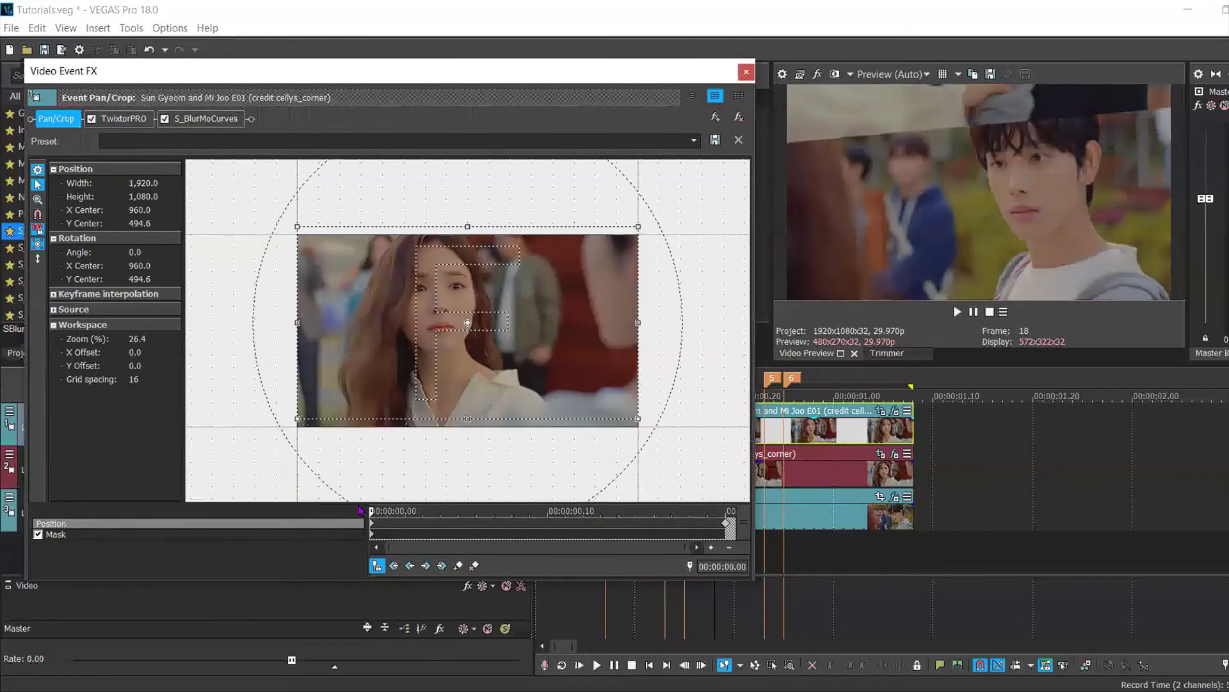
click(339, 535)
drag(225, 244, 670, 448)
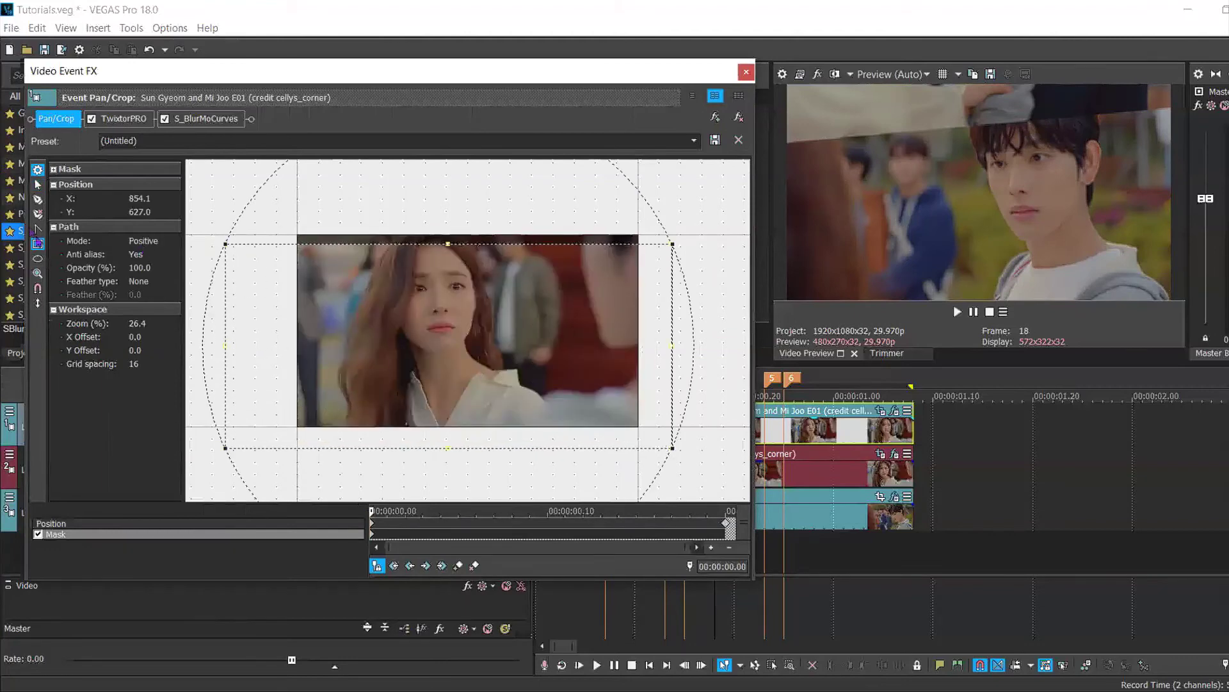
Tilt the top clip's mask slightly clockwise, move it down to about Y 680, and close Pan/Crop.
drag(391, 205, 409, 209)
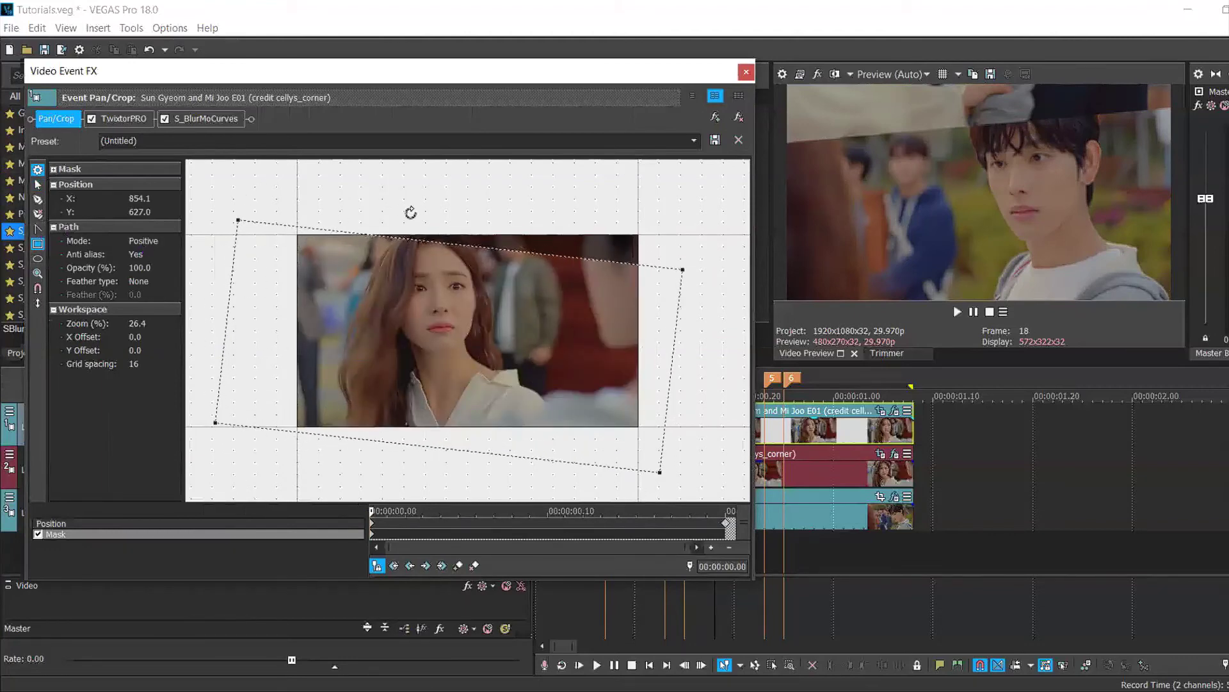
drag(374, 281, 373, 289)
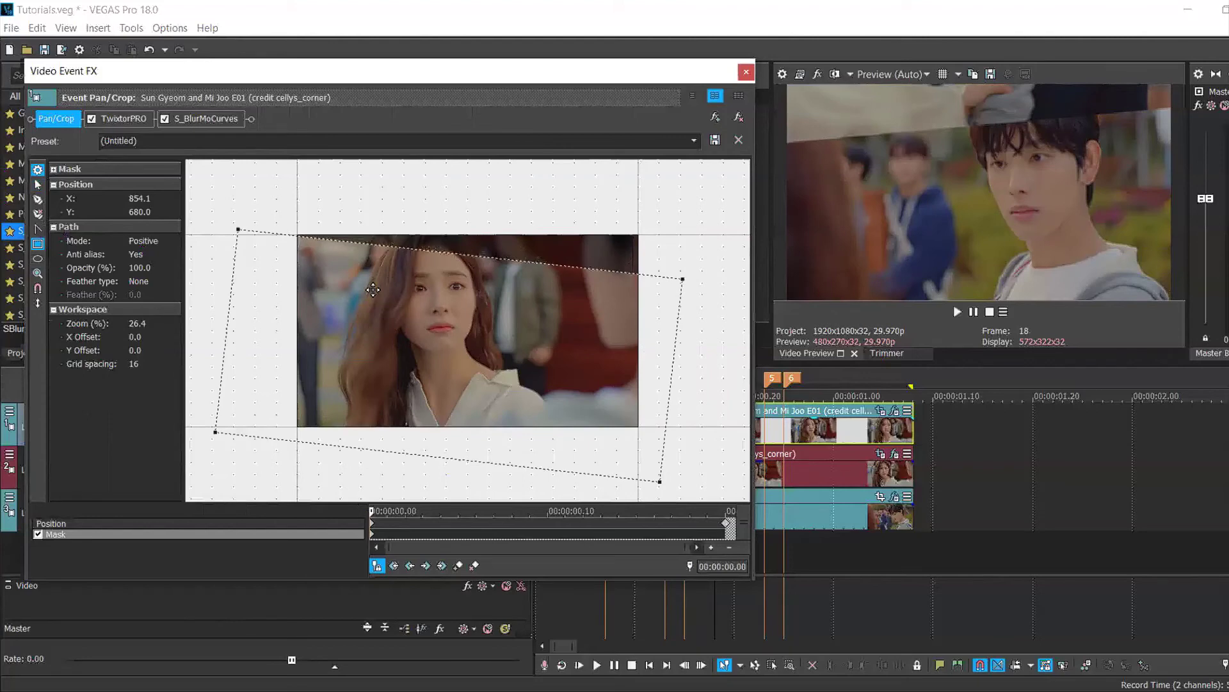
click(374, 289)
click(746, 72)
Play back the masked transition and step through the frames near the top clip's end to check the slanted edge.
key(space)
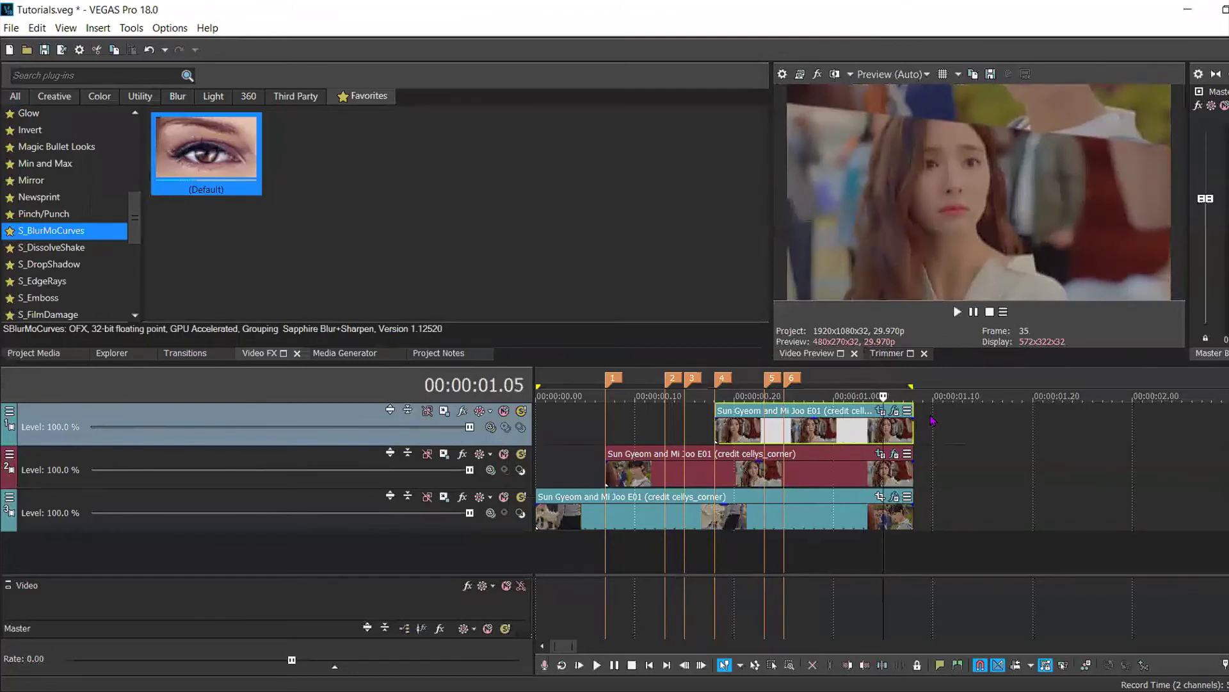
key(Right)
key(Right)
key(Right)
key(Right)
key(Right)
key(Right)
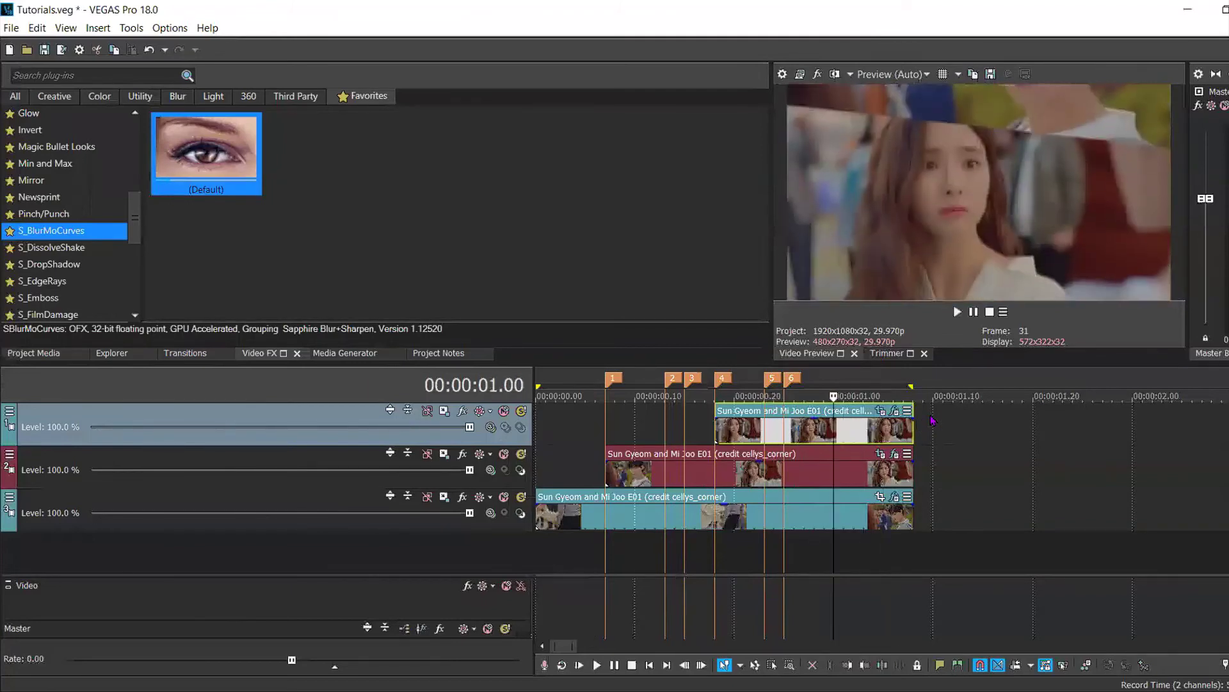
key(space)
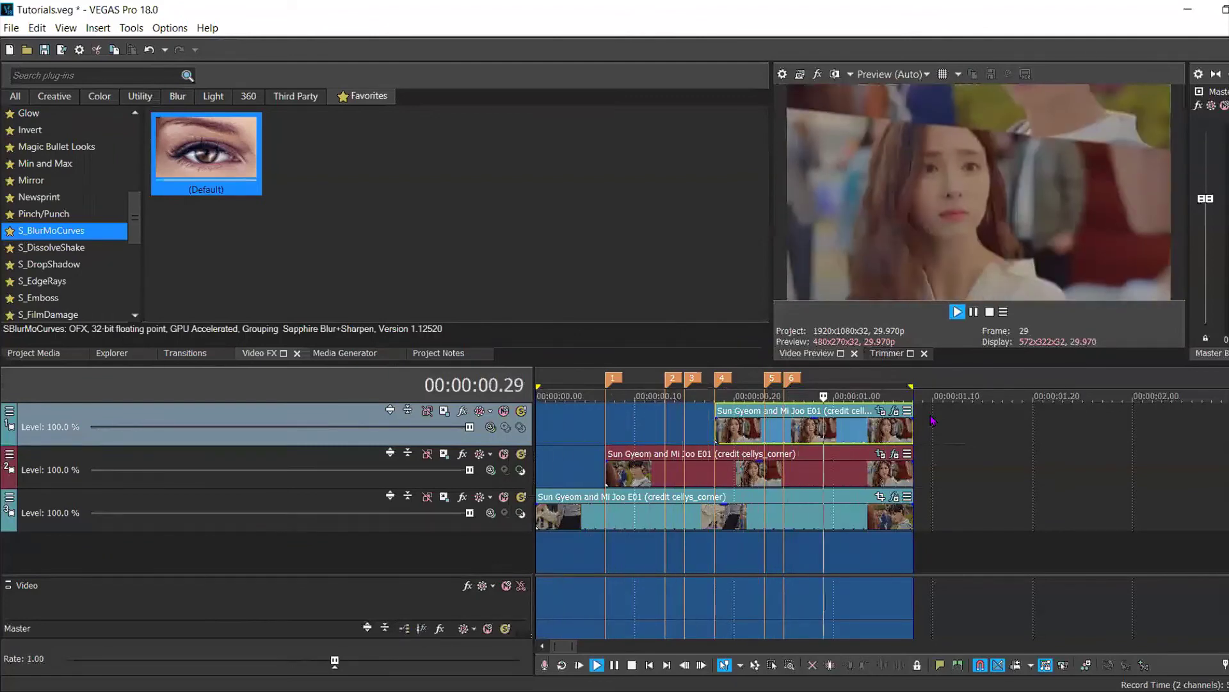
key(space)
key(space)
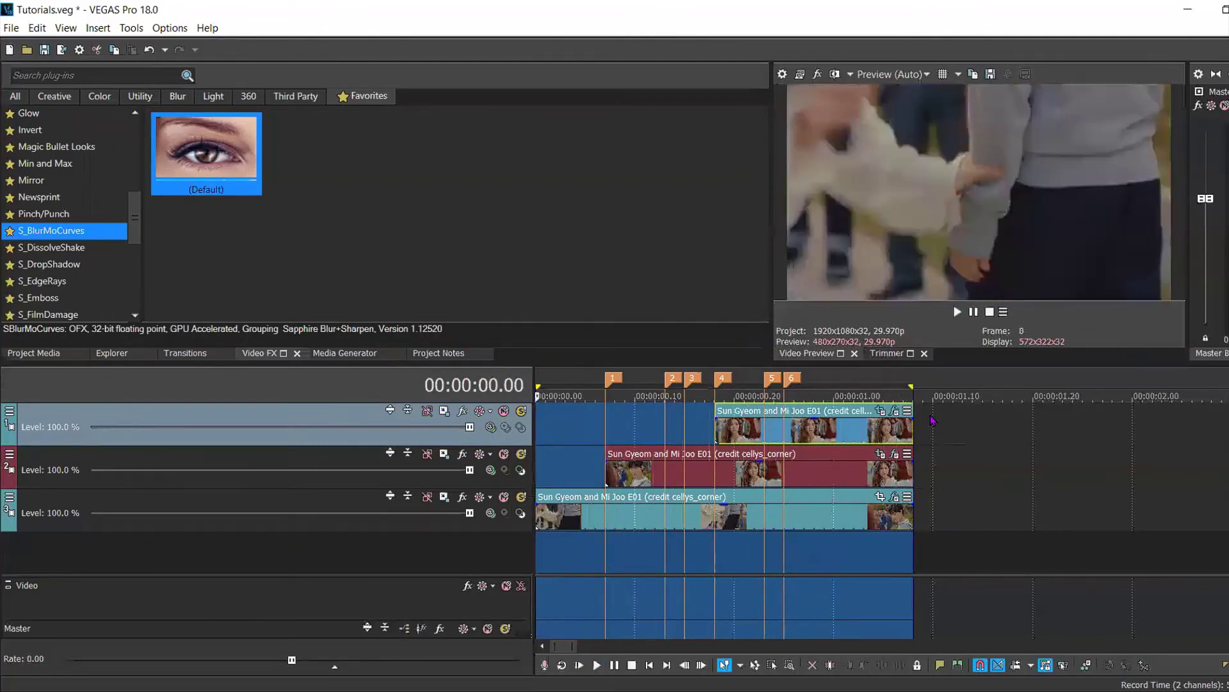
Set the middle clip's S_BlurMoCurves Shift Y keyframe at 00:00:00.16 to 0.2, close its effect settings and preview the transition.
click(719, 429)
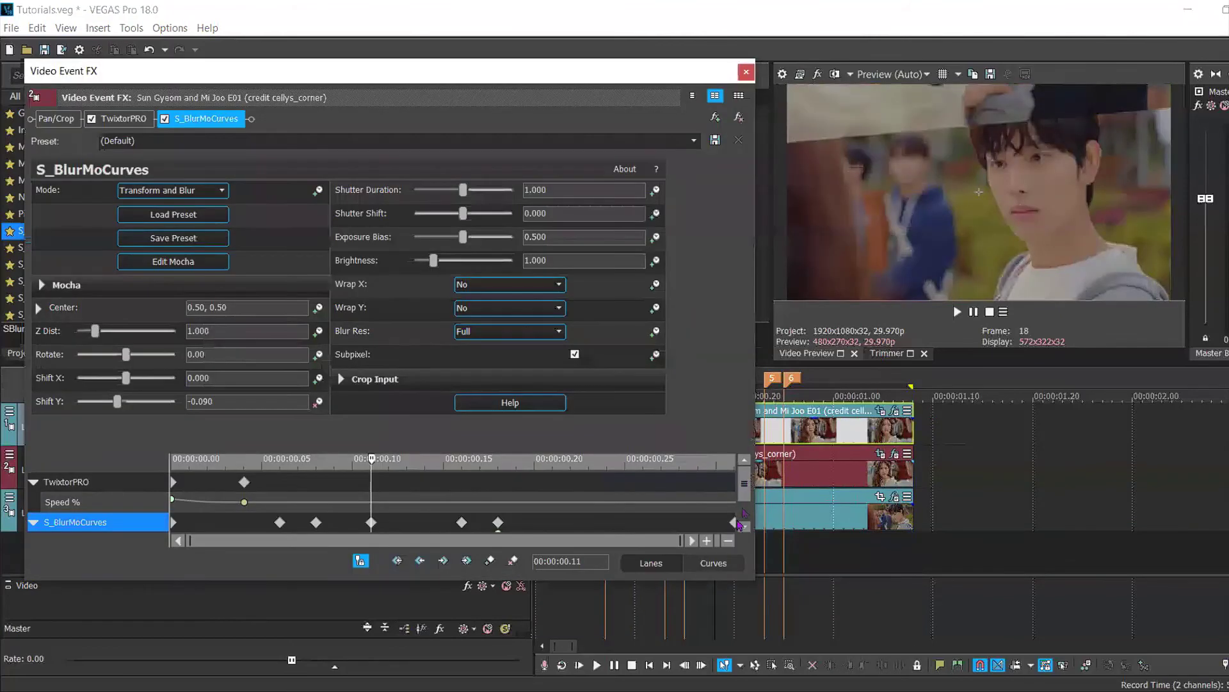
click(744, 527)
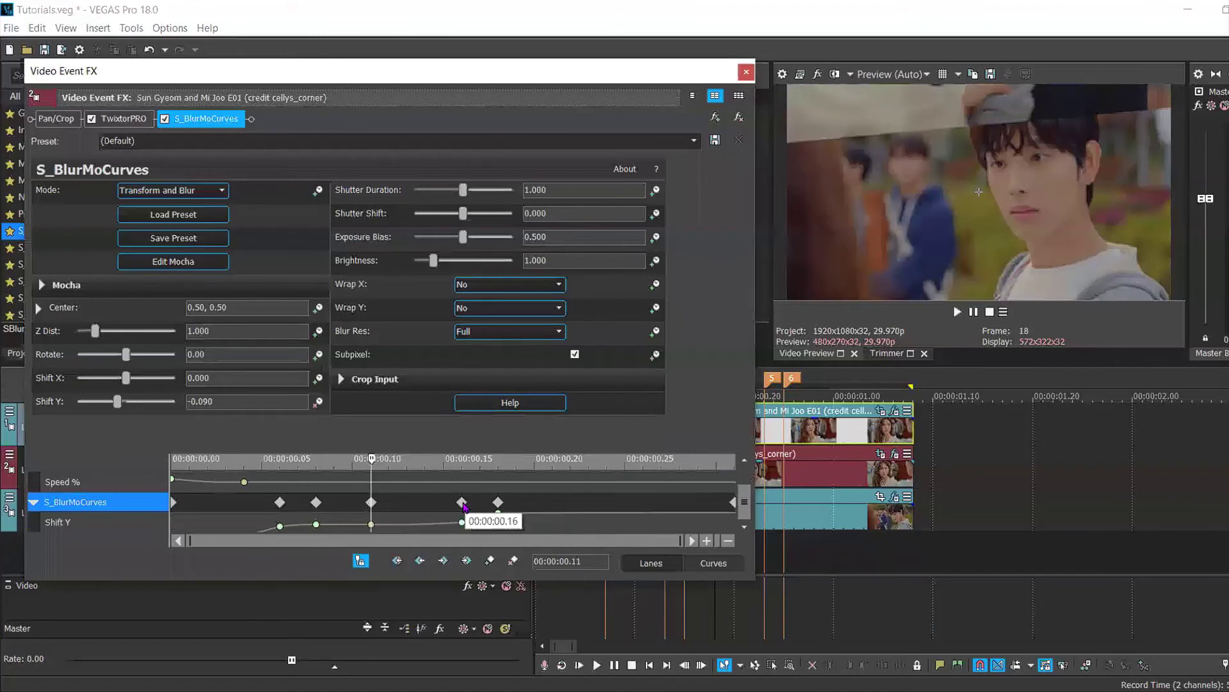
click(464, 507)
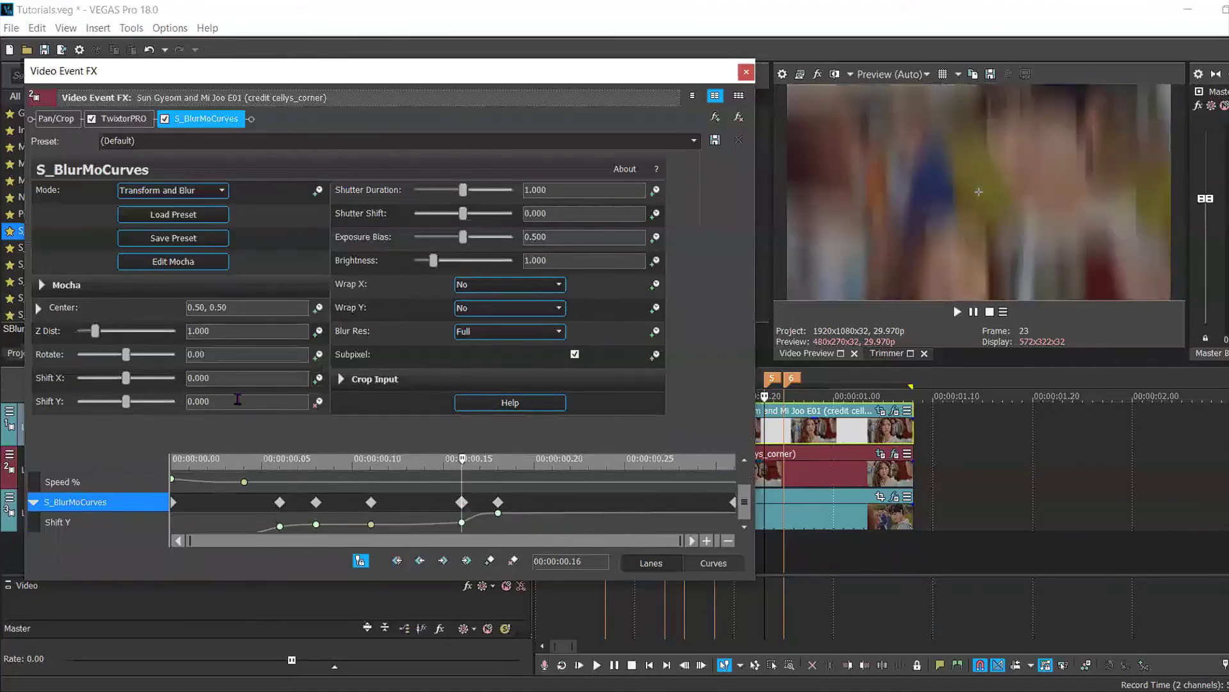
click(201, 402)
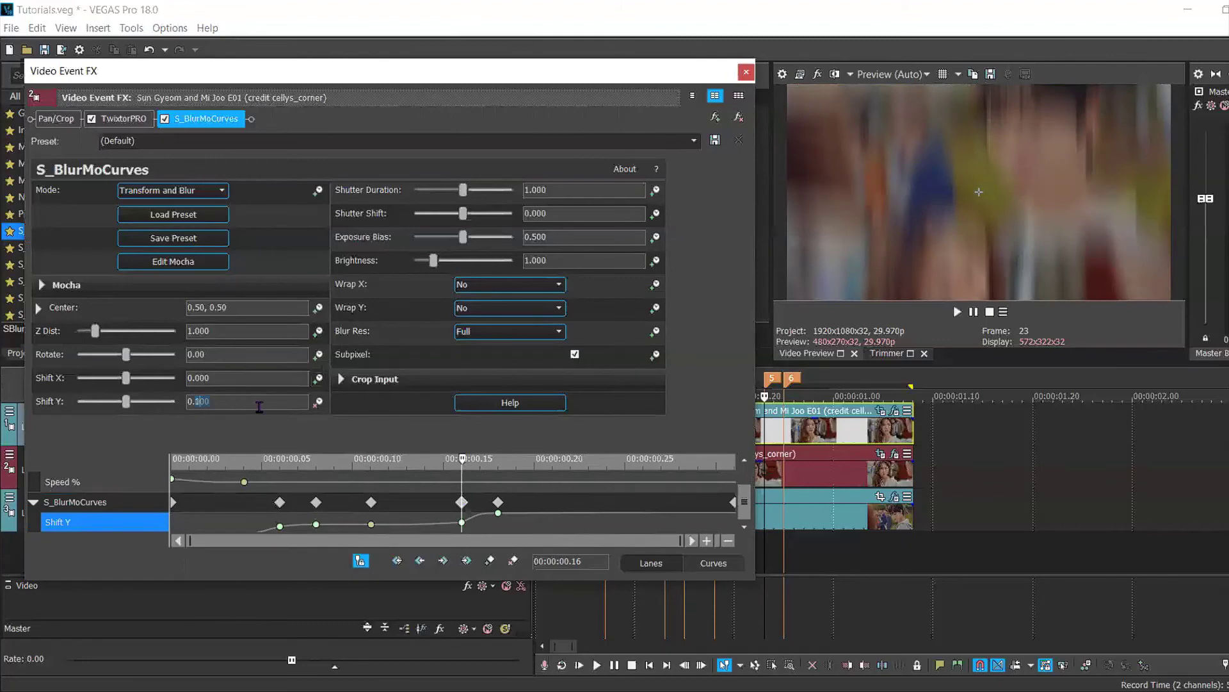
text(0.1)
key(Return)
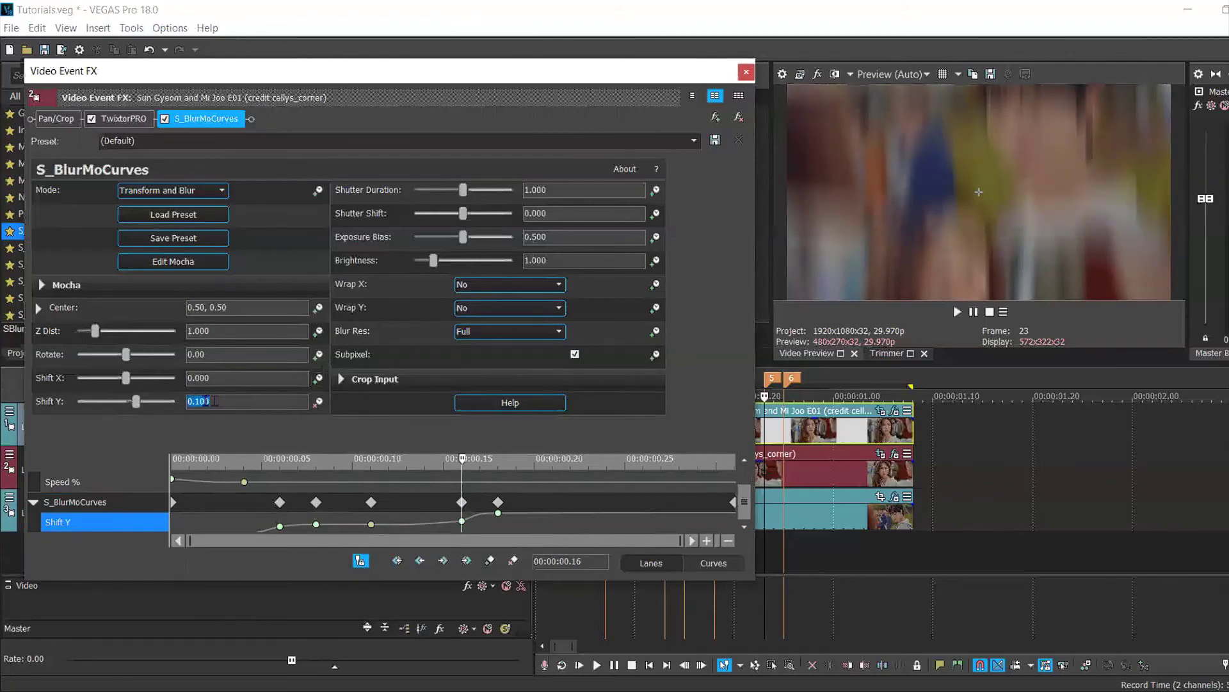
text(0.2)
key(Return)
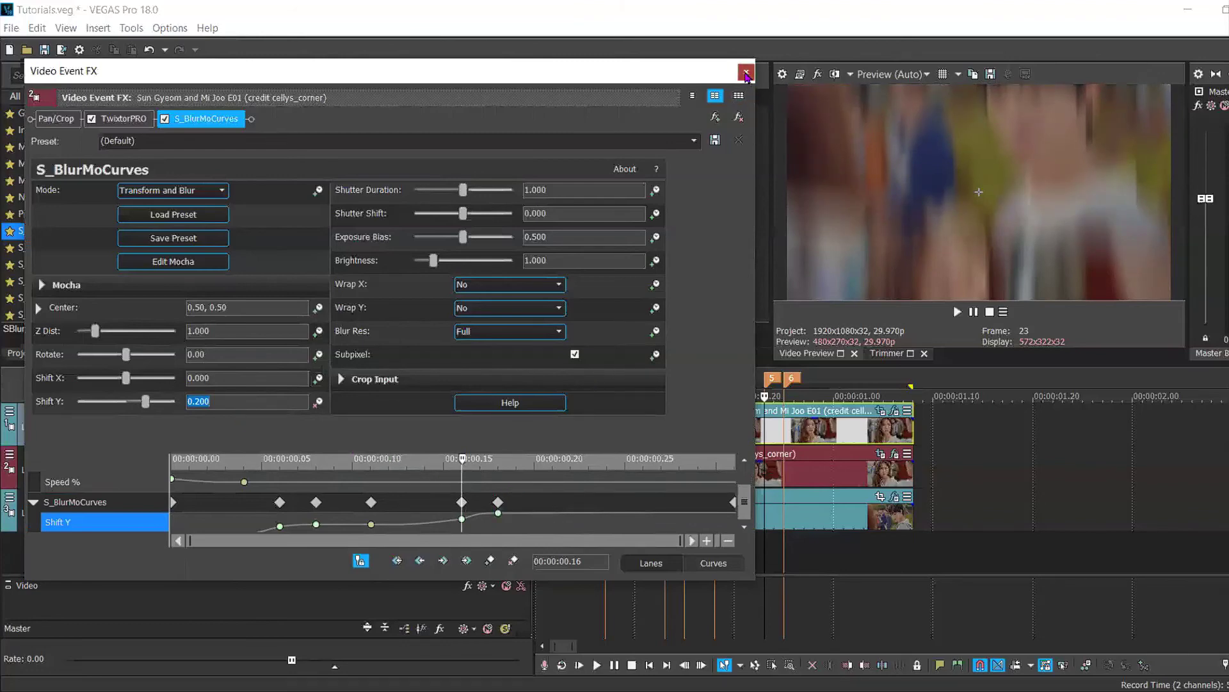
click(746, 75)
key(space)
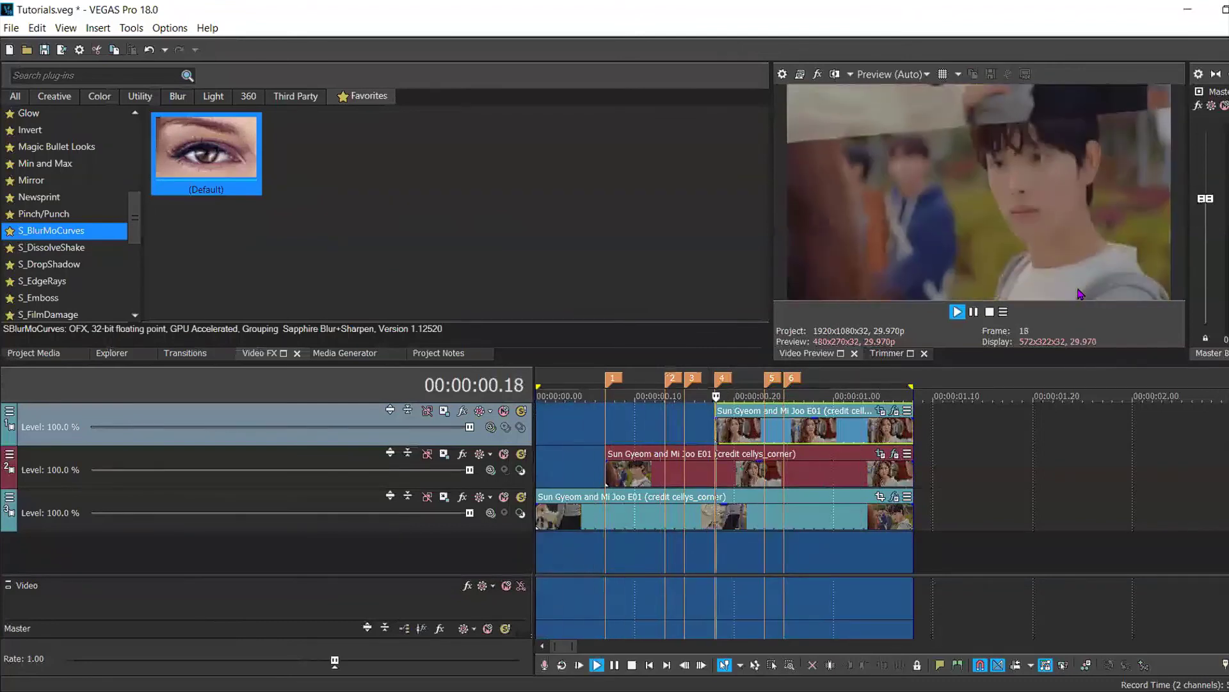
key(space)
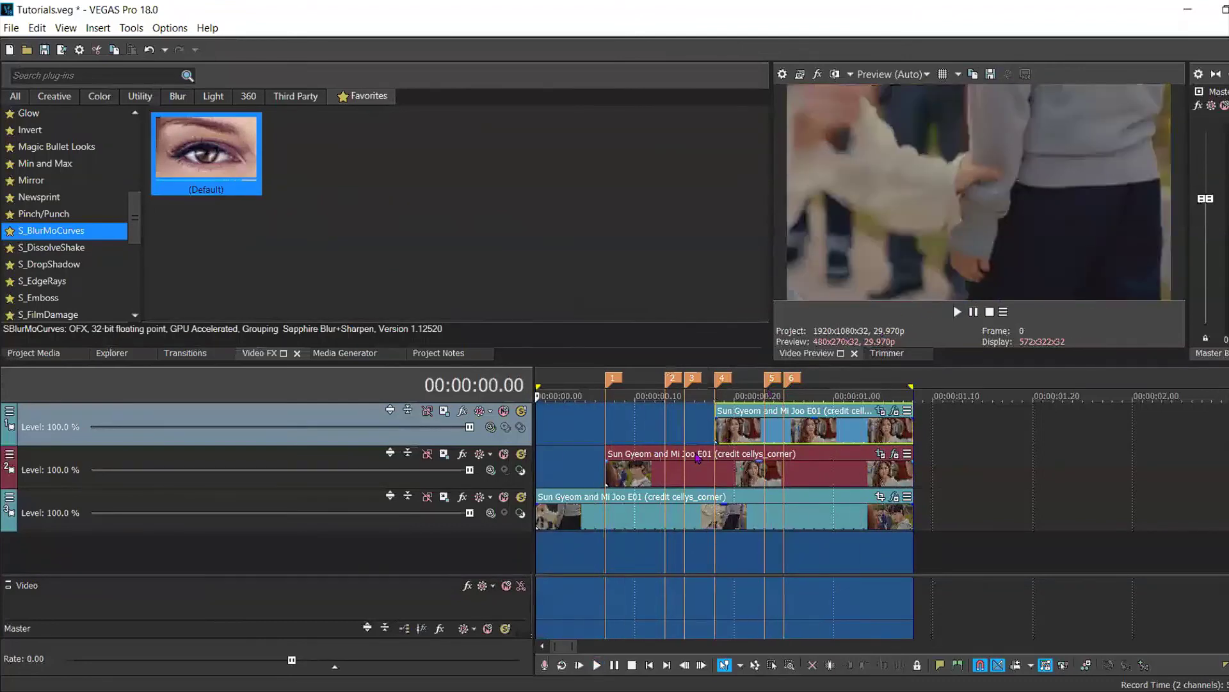
Apply the S_DropShadow preset "x new" to the middle clip and close its effect settings.
click(696, 485)
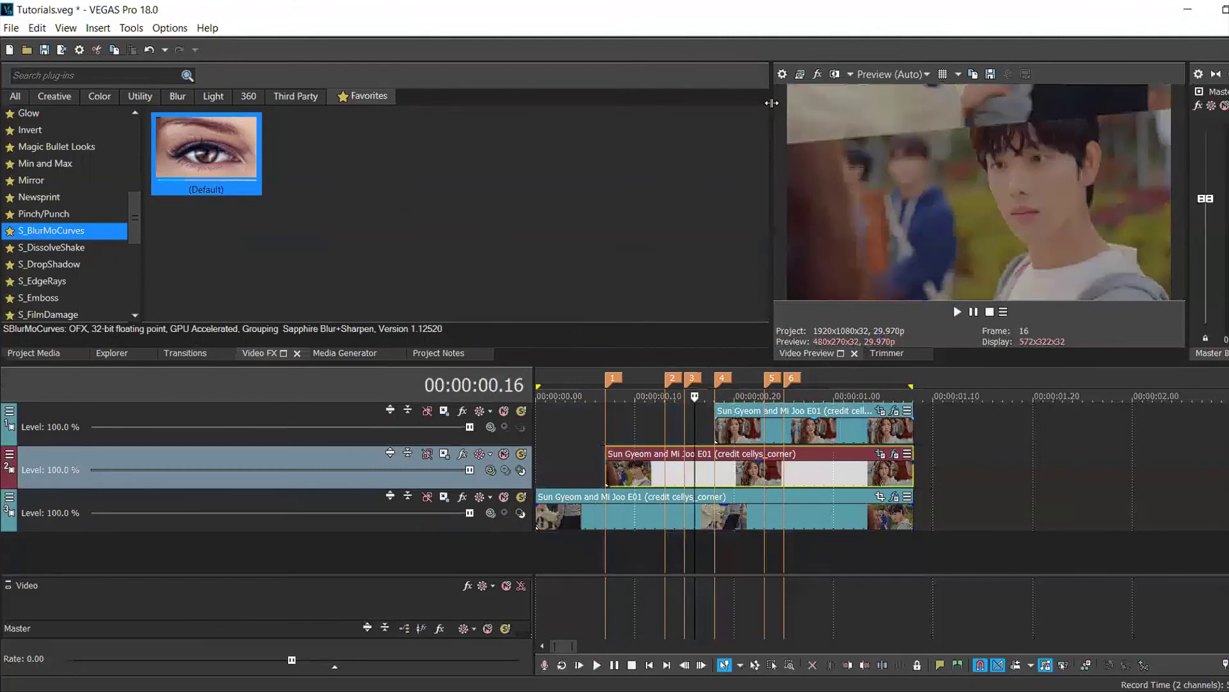
scroll(65, 172, down, 2)
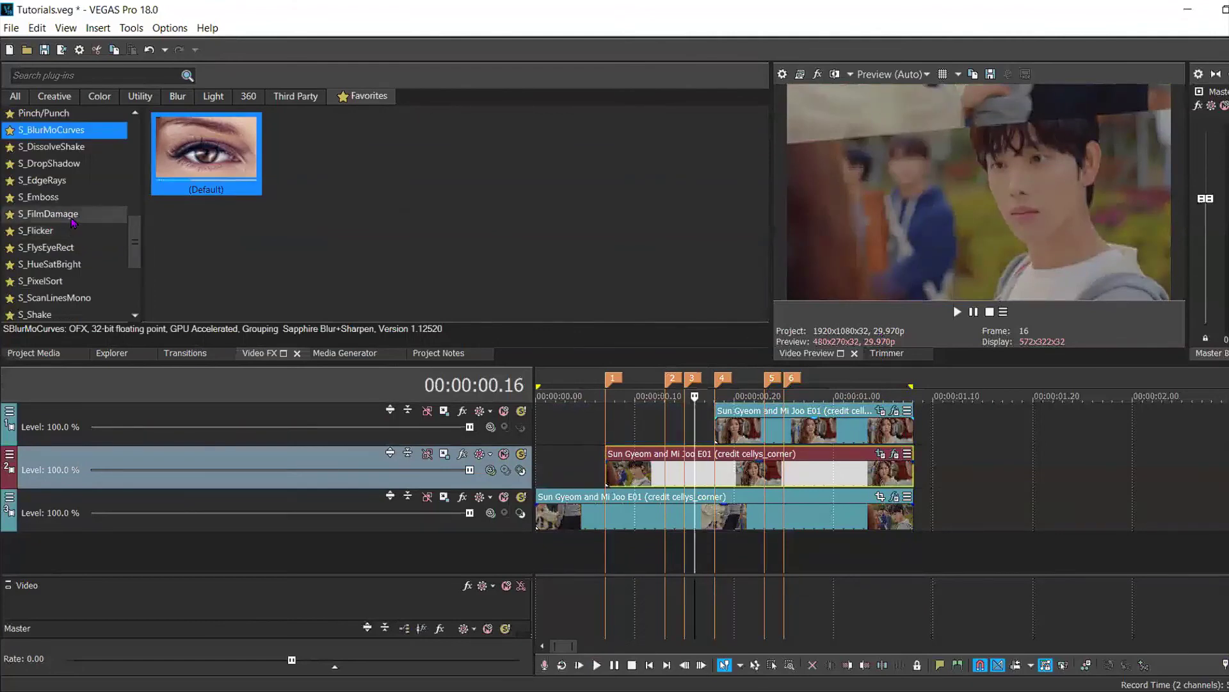
click(64, 166)
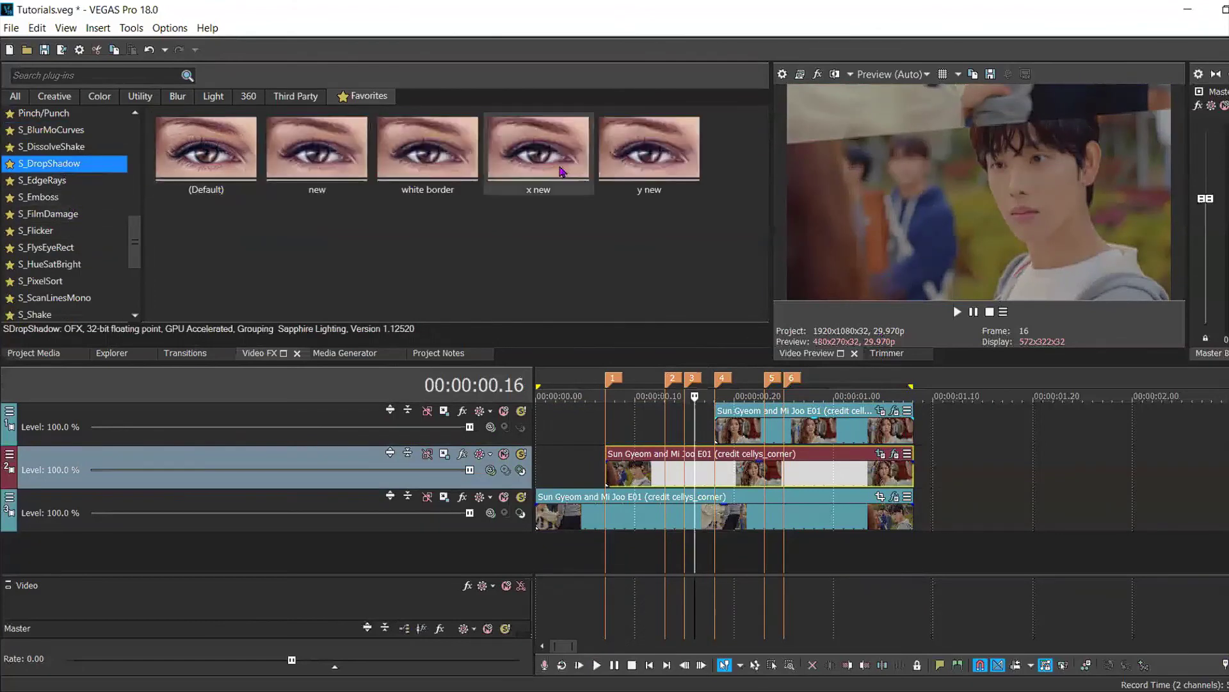
drag(549, 152, 557, 163)
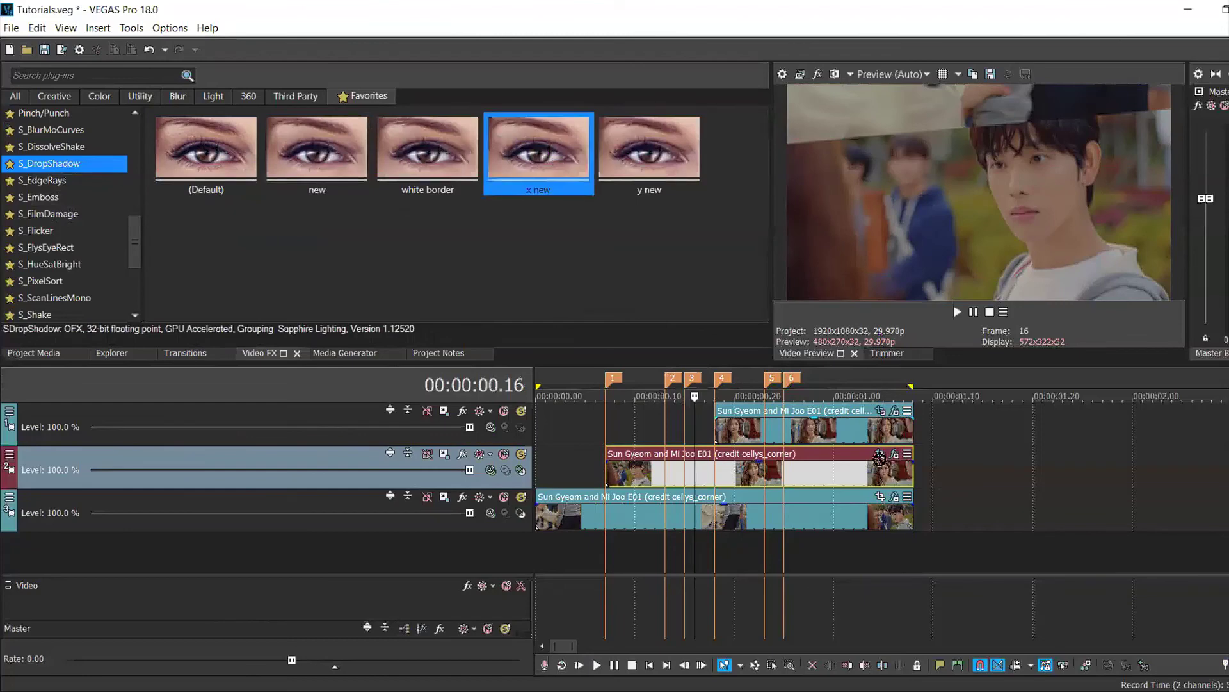
drag(879, 459, 881, 459)
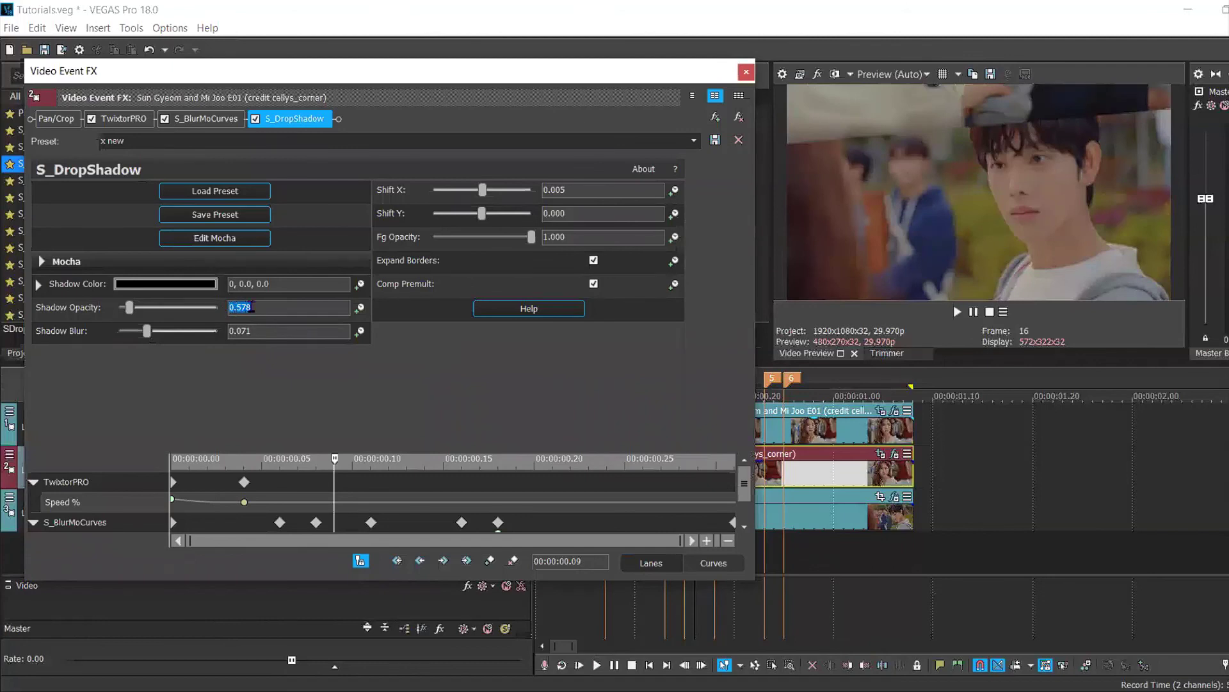
click(252, 331)
click(746, 72)
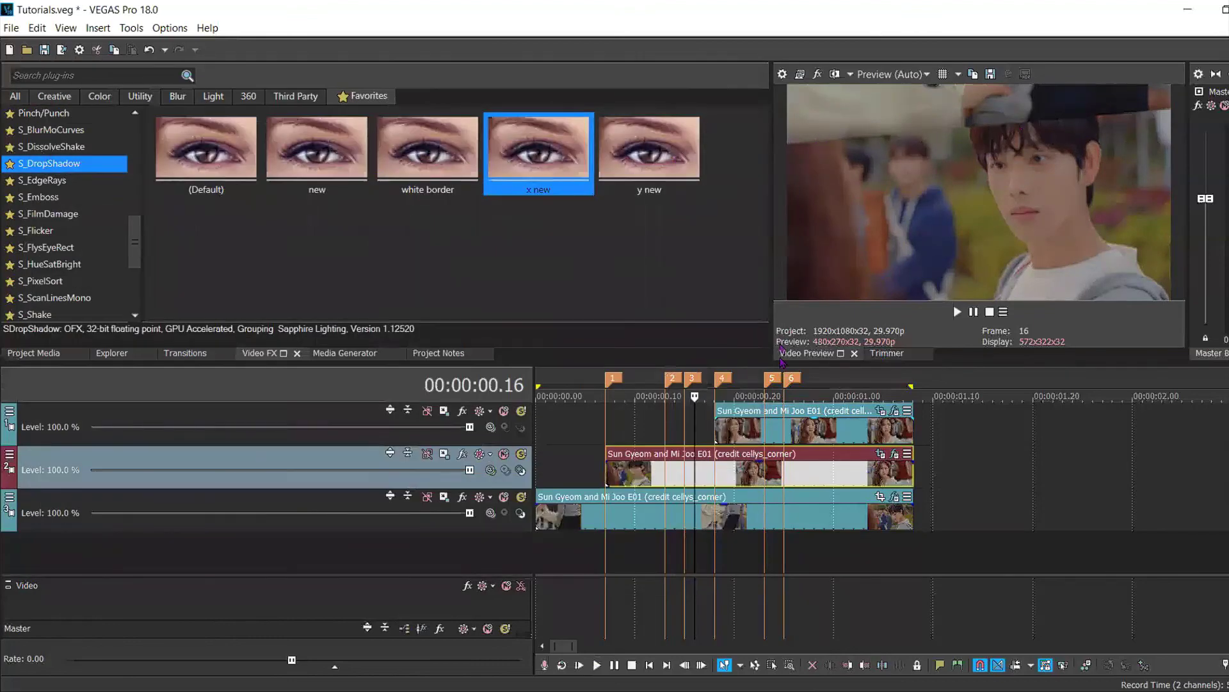
Apply the same S_DropShadow preset, "x new", to the top clip and close its effect settings.
click(755, 428)
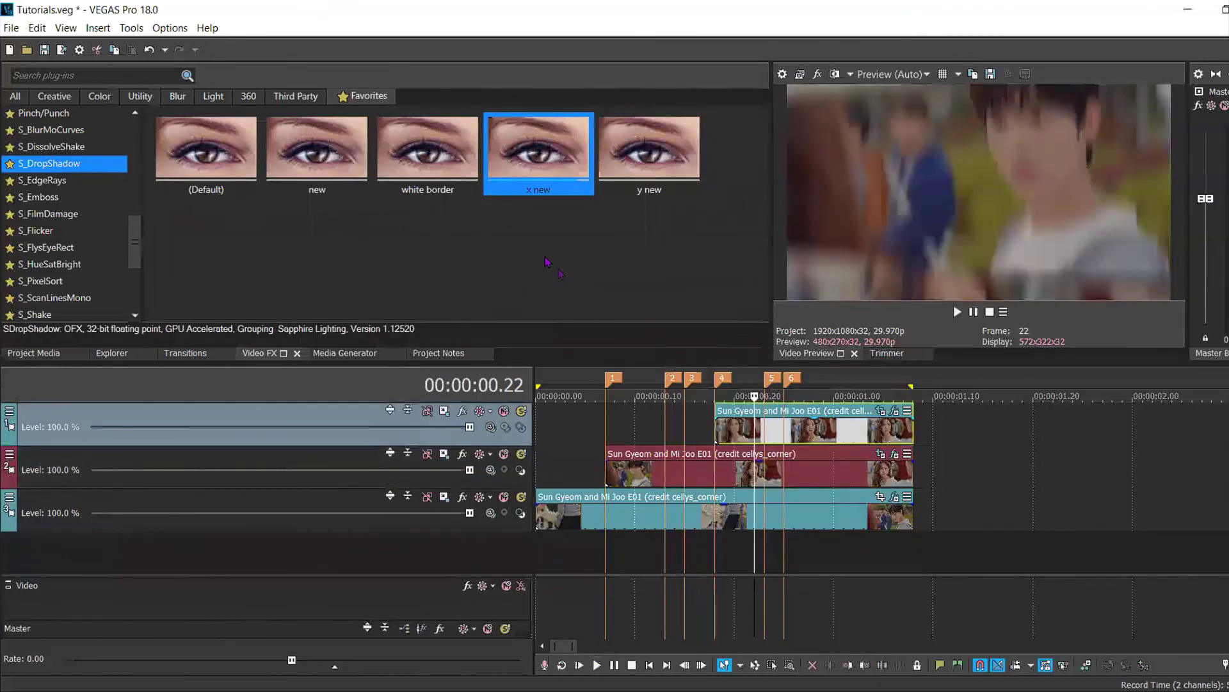
click(814, 437)
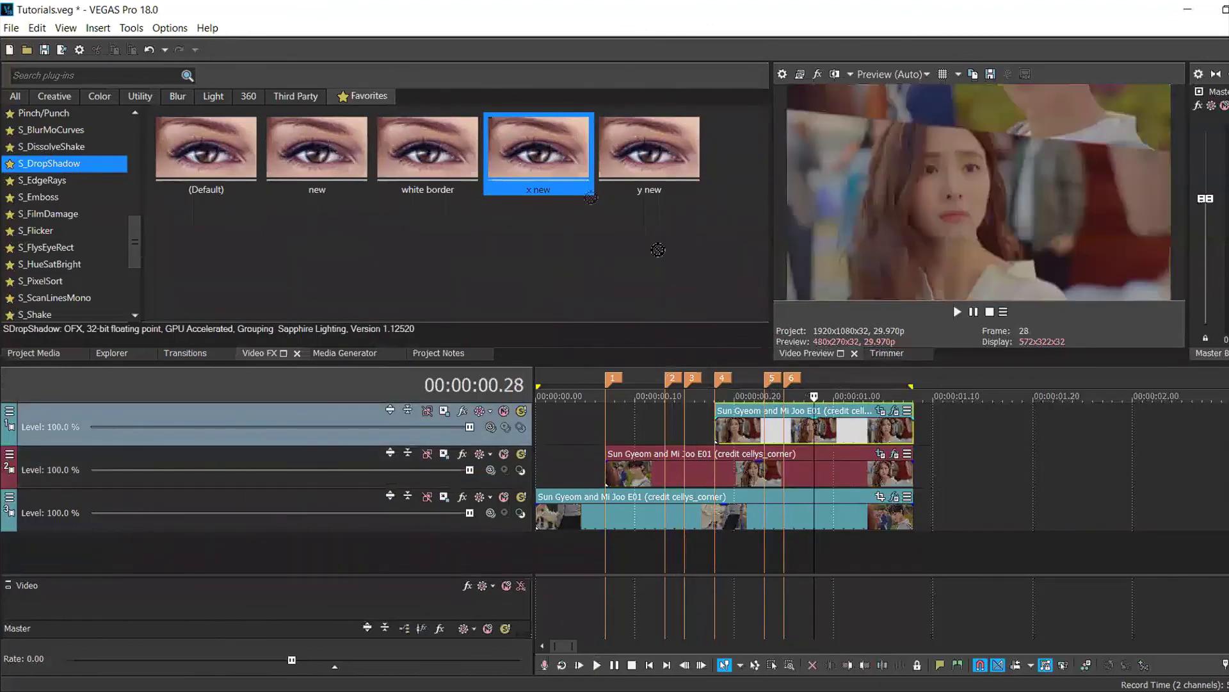
drag(858, 428, 853, 428)
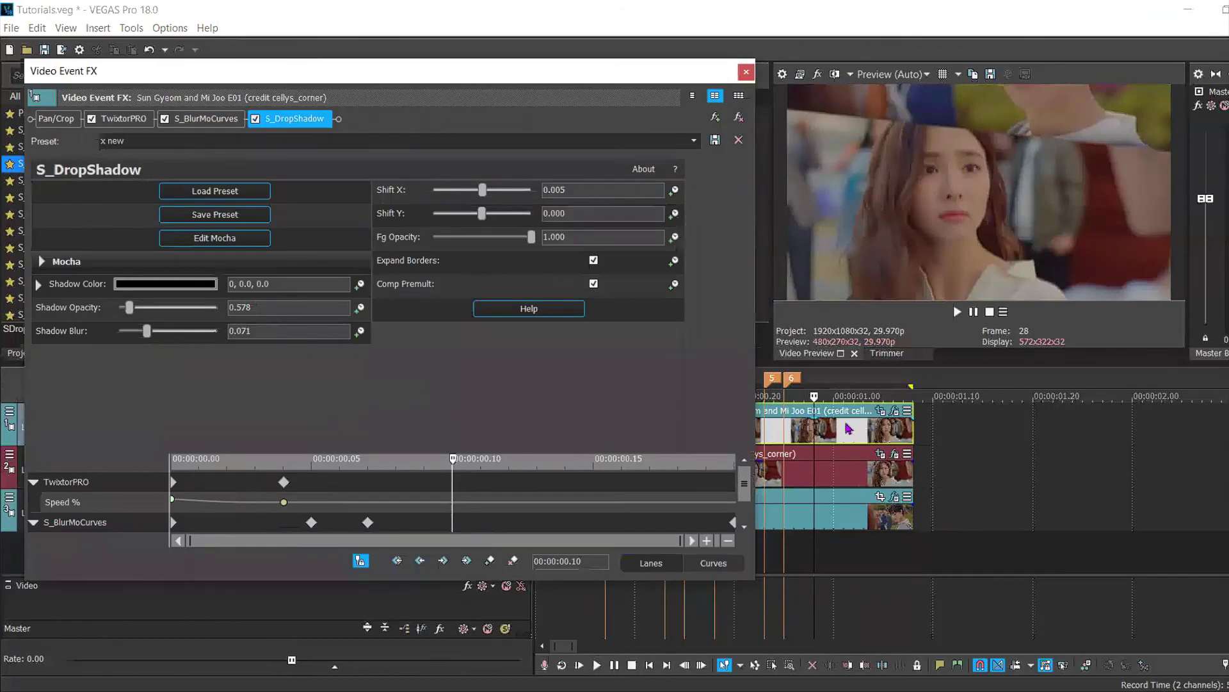
click(748, 73)
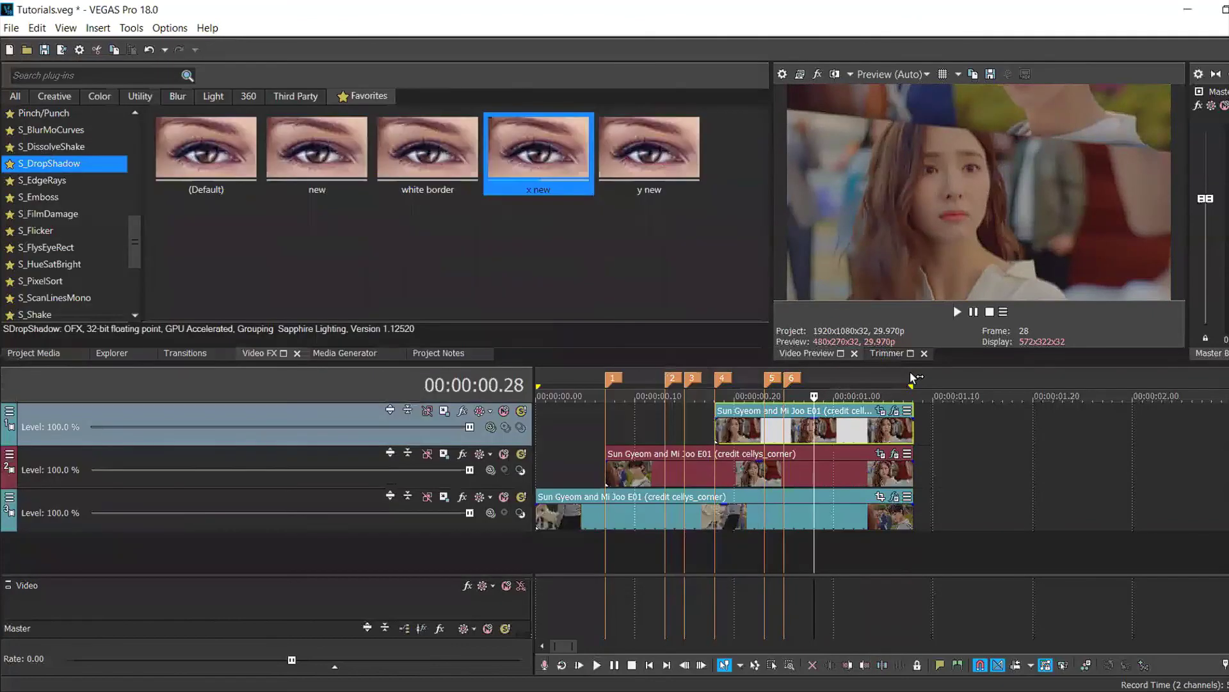
Select the time range spanning all three clips and play back the transition with its drop shadows.
drag(913, 381, 536, 383)
key(space)
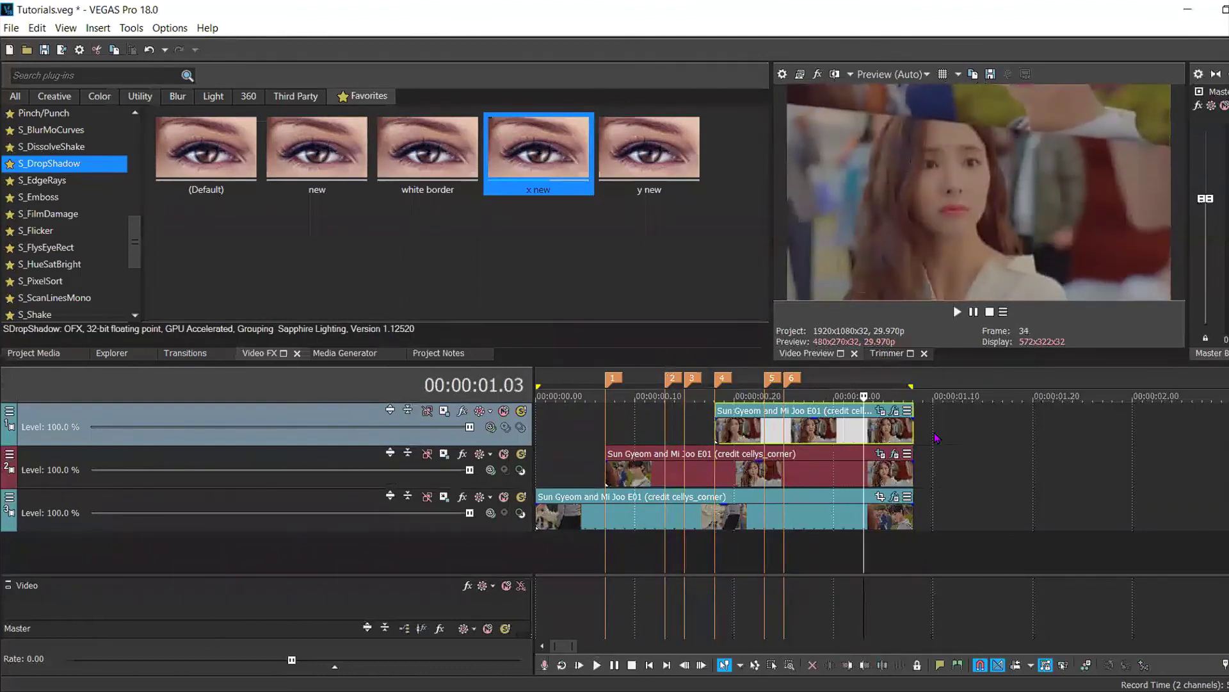
key(space)
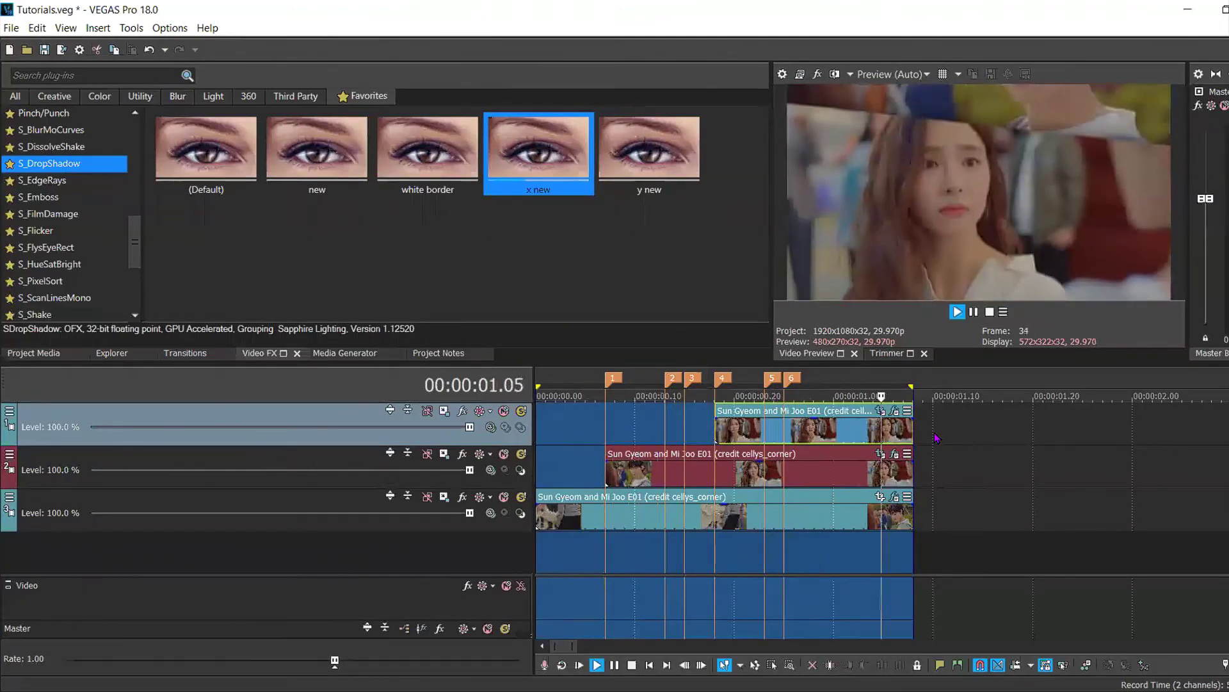